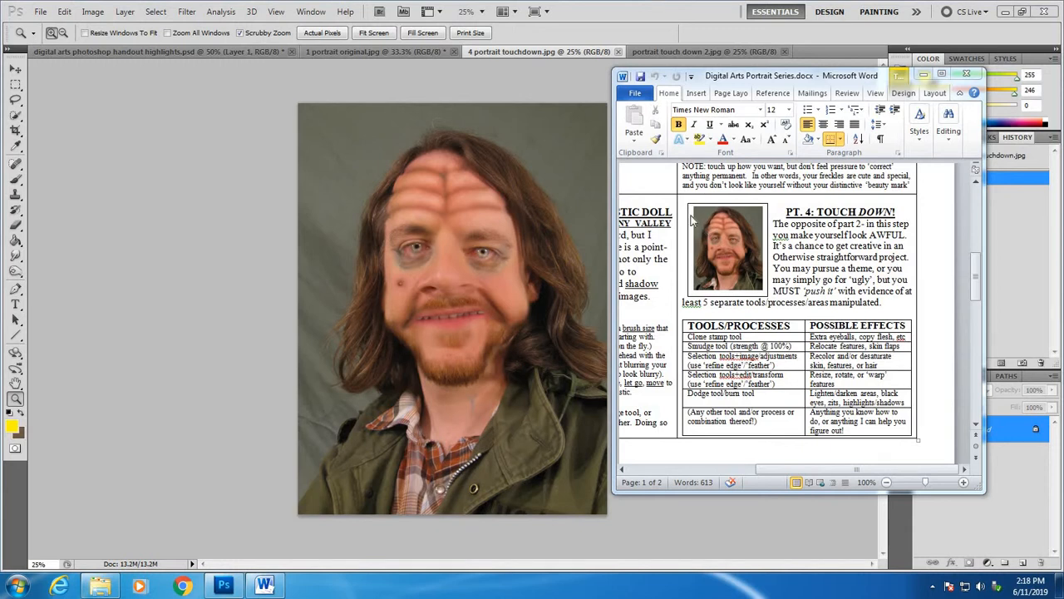
# Compare the two finished touch-down example portraits and check the Part 4 requirements in the Word handout
pyautogui.click(688, 51)
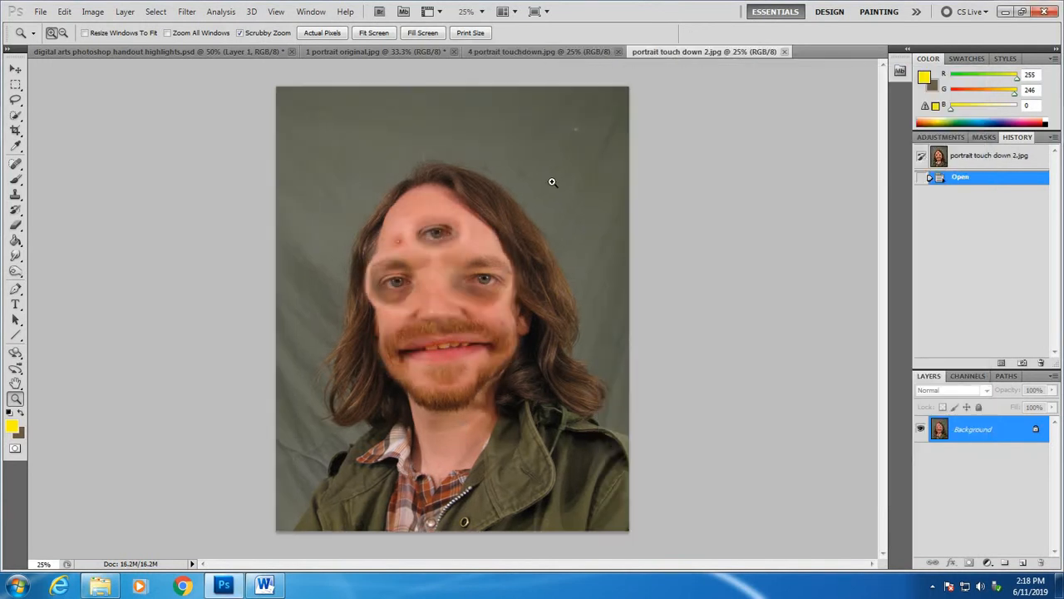
pyautogui.click(265, 587)
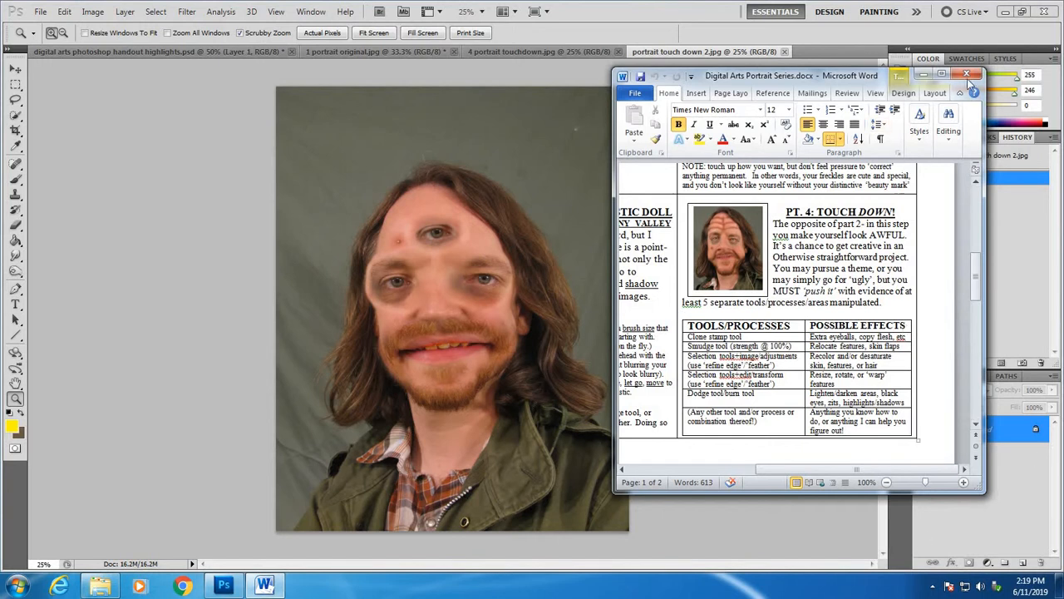
pyautogui.click(924, 75)
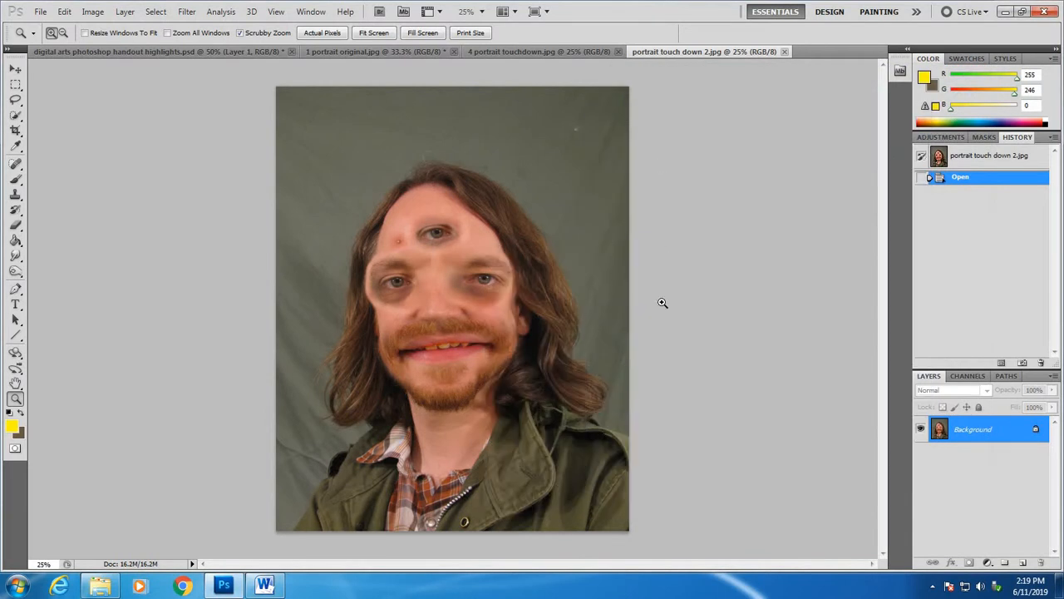
pyautogui.click(526, 51)
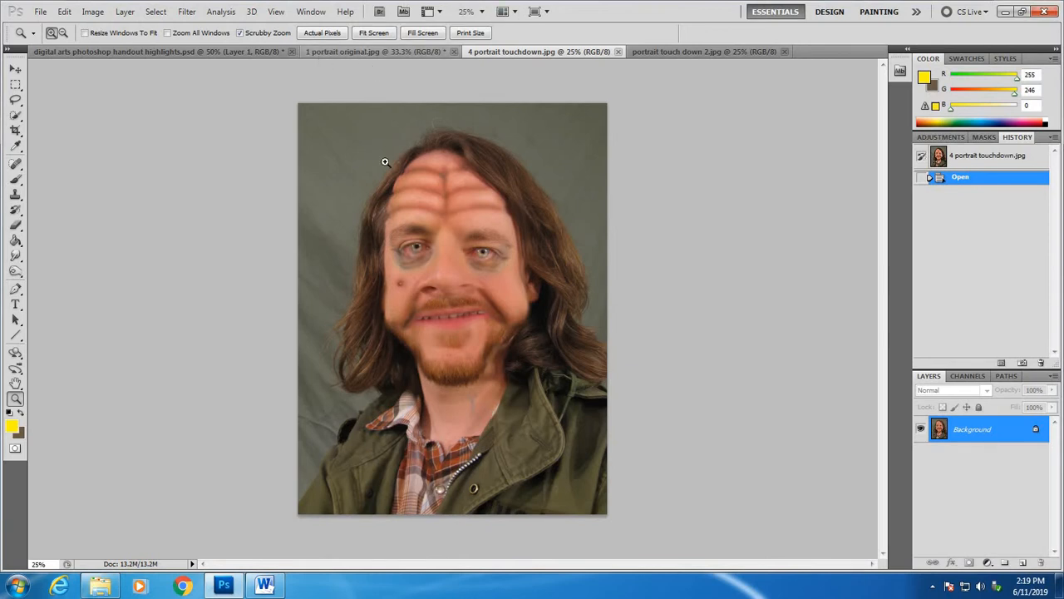
# In 1 portrait original.jpg, select both irises with the Lasso tool, leaving the pupils out of the selection
pyautogui.click(374, 52)
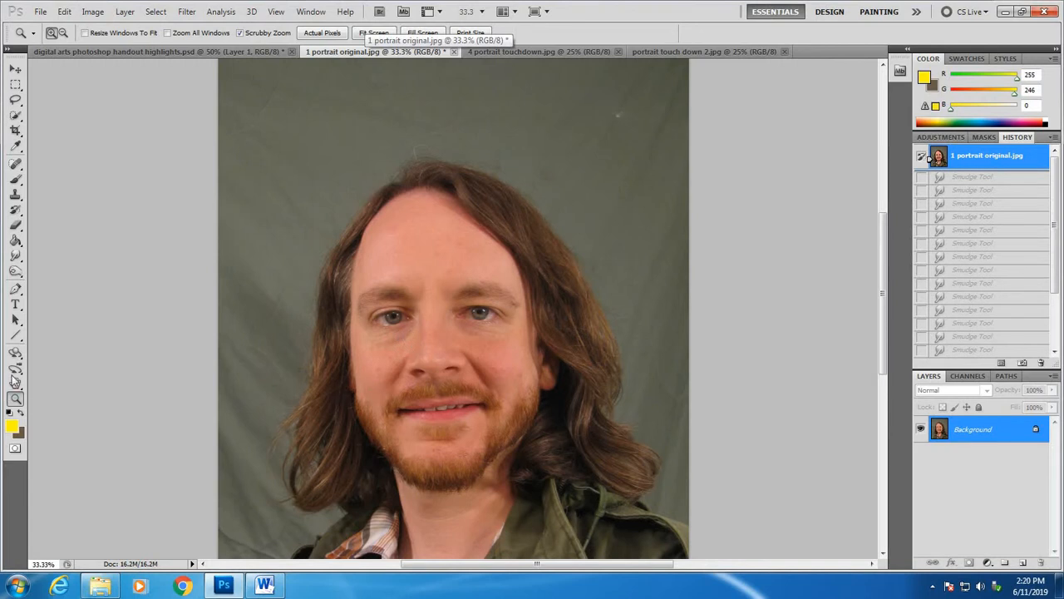
pyautogui.click(15, 101)
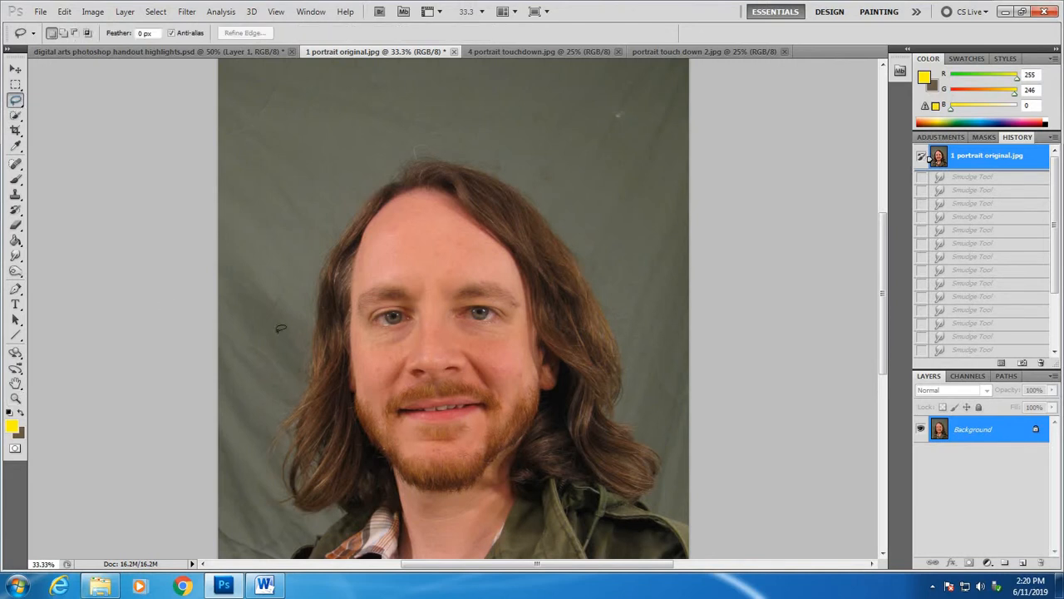
pyautogui.click(16, 399)
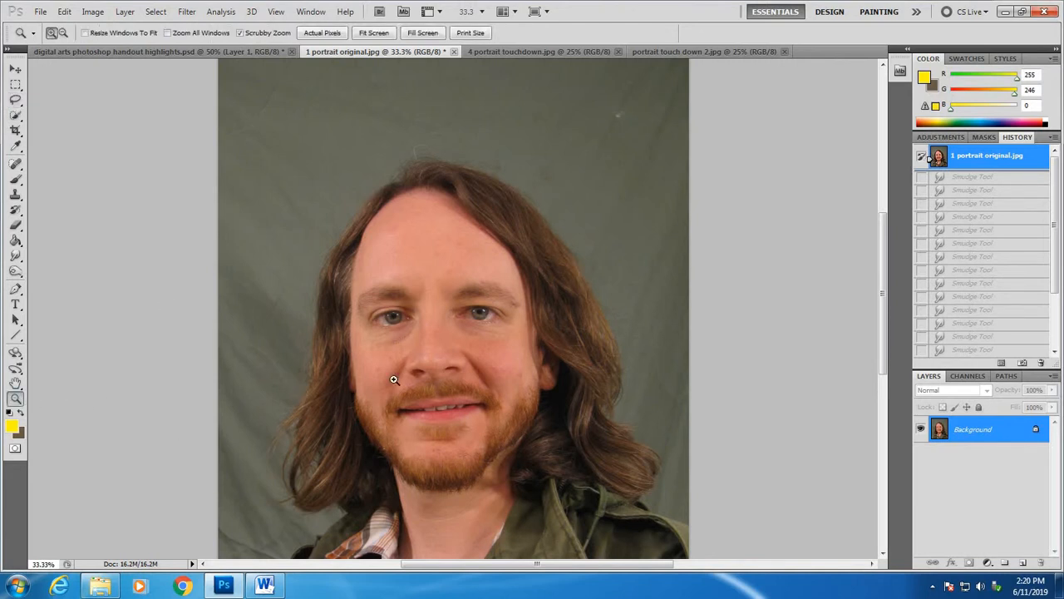
pyautogui.click(390, 302)
pyautogui.click(392, 301)
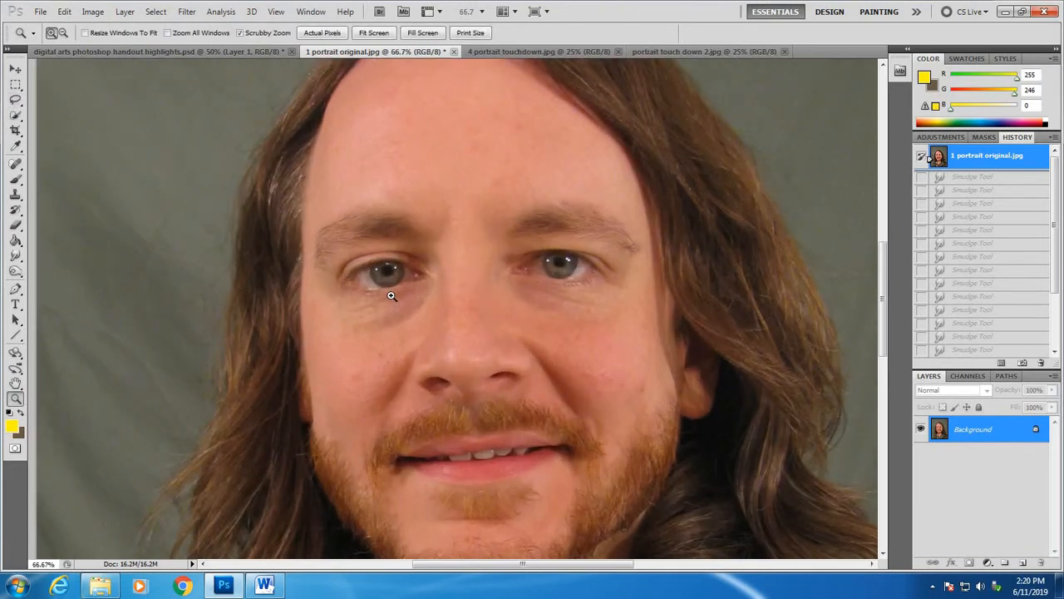
pyautogui.click(391, 283)
pyautogui.click(15, 98)
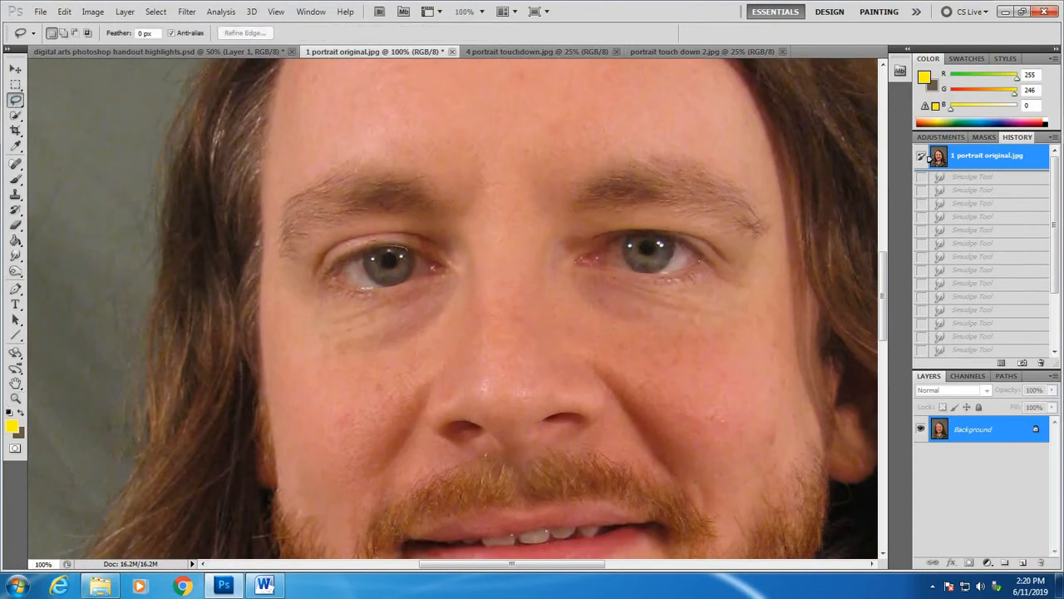
pyautogui.moveTo(366, 251)
pyautogui.mouseDown()
pyautogui.moveTo(370, 278)
pyautogui.moveTo(406, 281)
pyautogui.moveTo(404, 253)
pyautogui.mouseUp()
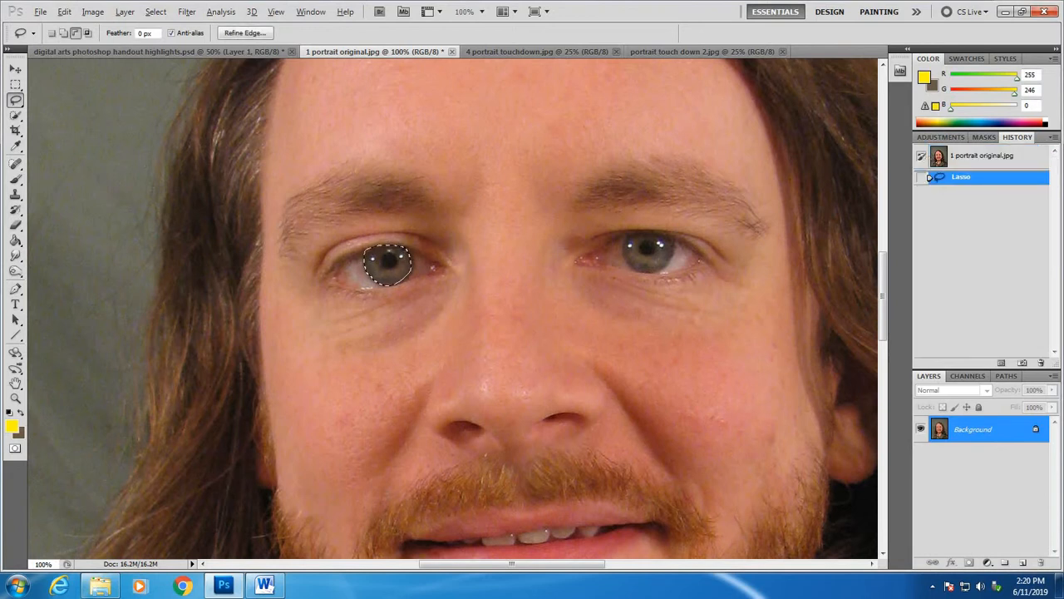
pyautogui.keyDown('shift'); pyautogui.click(662, 212); pyautogui.keyUp('shift')
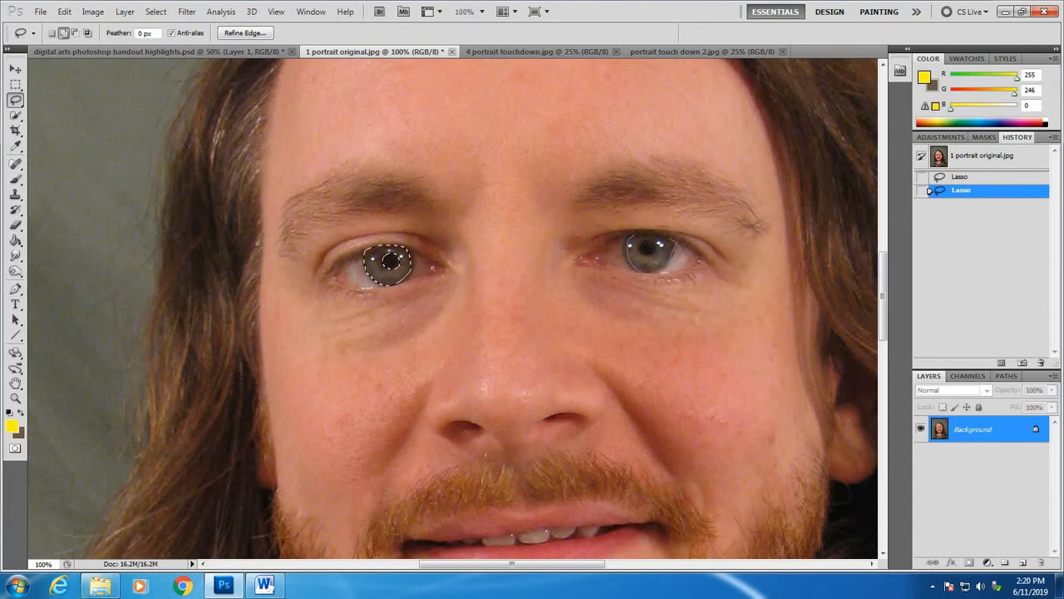
pyautogui.moveTo(657, 243); pyautogui.dragTo(653, 242)
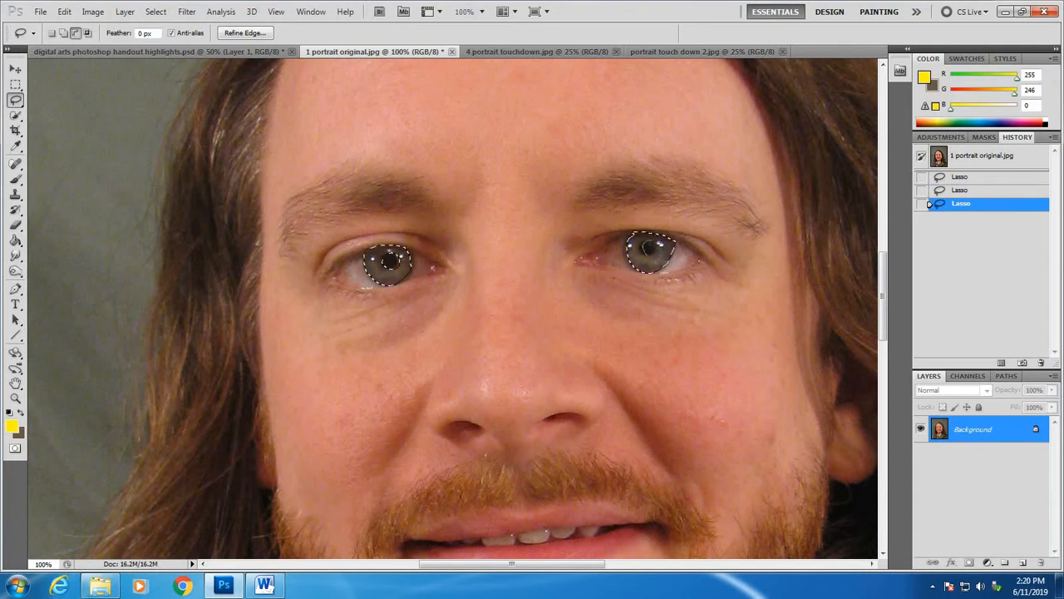
pyautogui.keyDown('shift'); pyautogui.click(653, 243); pyautogui.keyUp('shift')
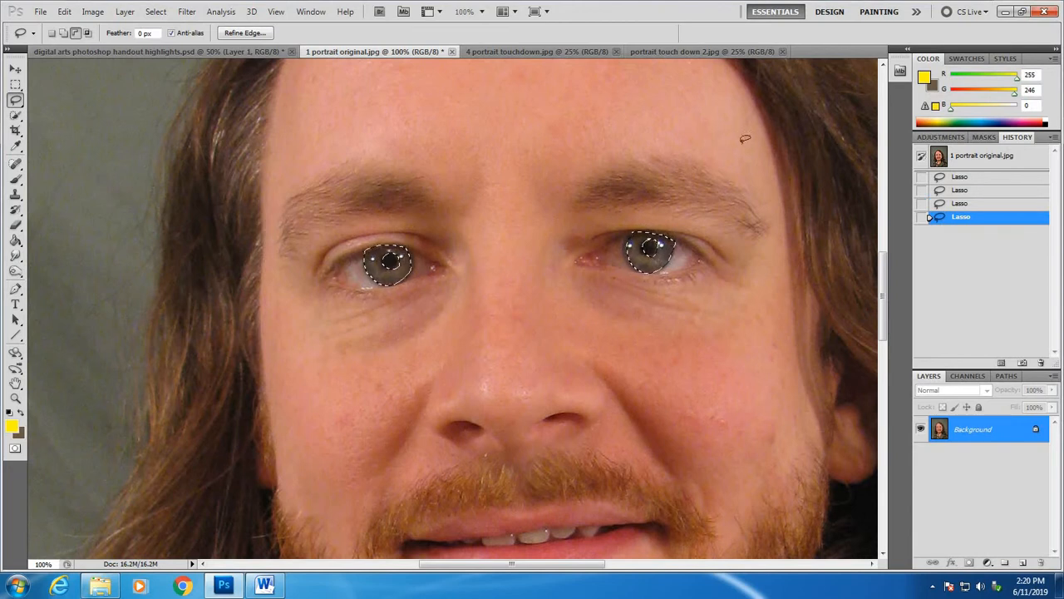
# Refine the edge of the iris selection with a feather of 4.4 px
pyautogui.click(244, 32)
pyautogui.moveTo(736, 241); pyautogui.dragTo(755, 241)
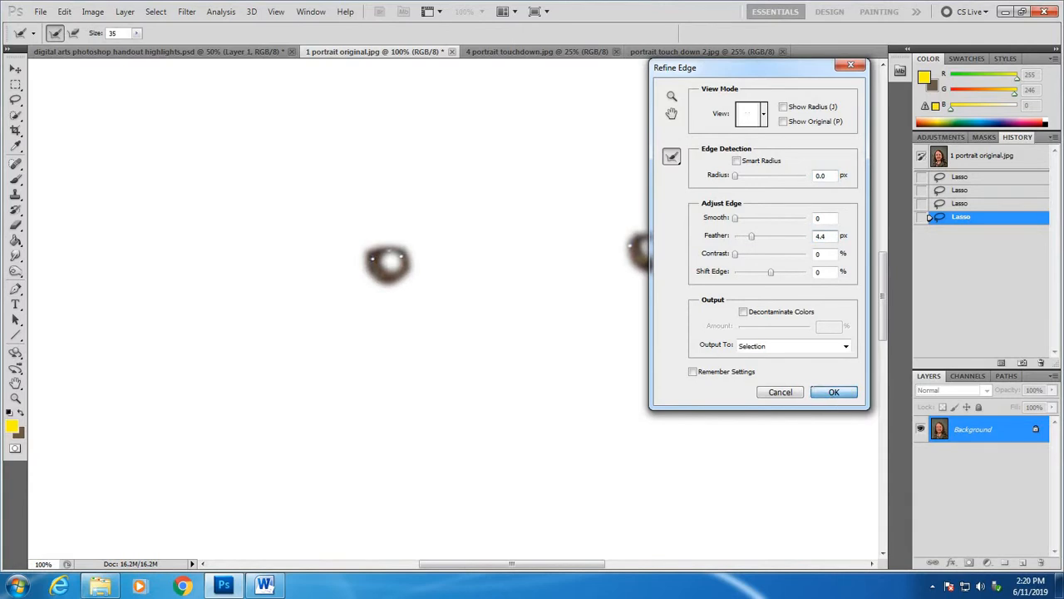
pyautogui.click(834, 392)
# Brighten the selected irises with a Brightness/Contrast adjustment, setting the brightness to 123
pyautogui.click(92, 11)
pyautogui.moveTo(114, 45)
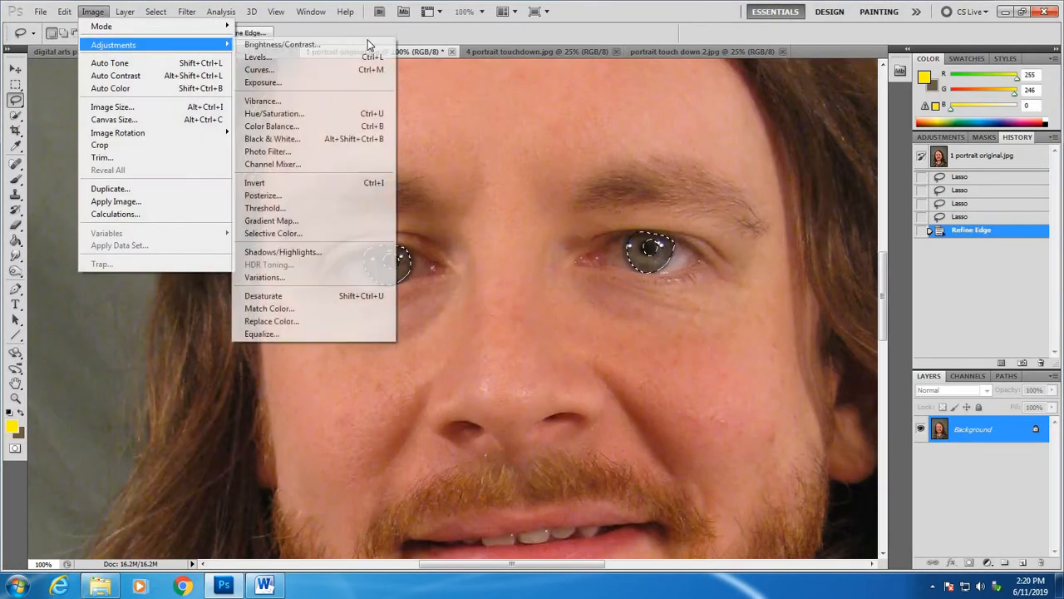
pyautogui.click(363, 45)
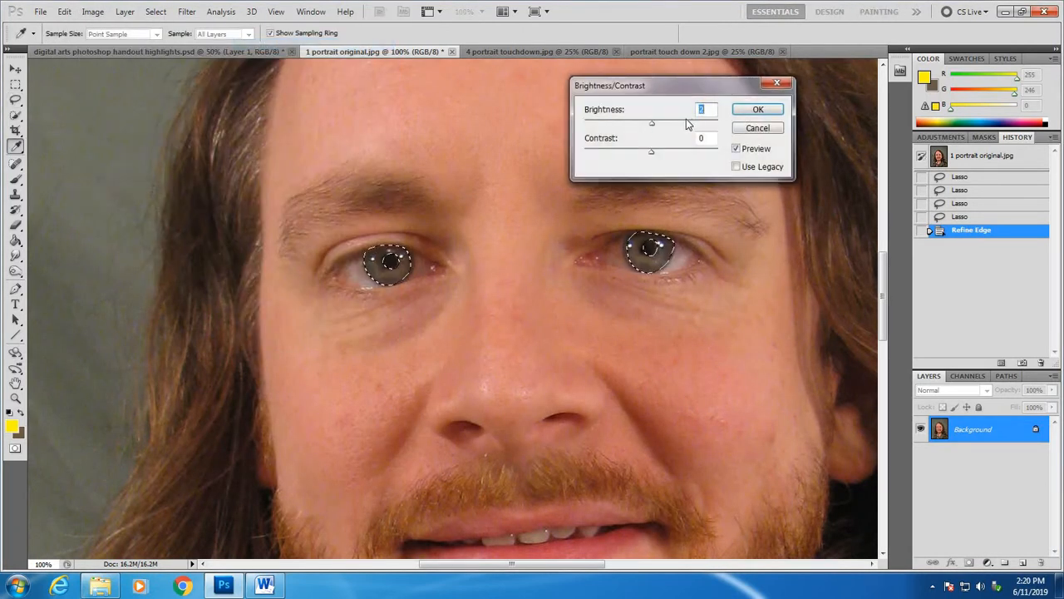
pyautogui.moveTo(653, 123); pyautogui.dragTo(706, 124)
pyautogui.click(758, 109)
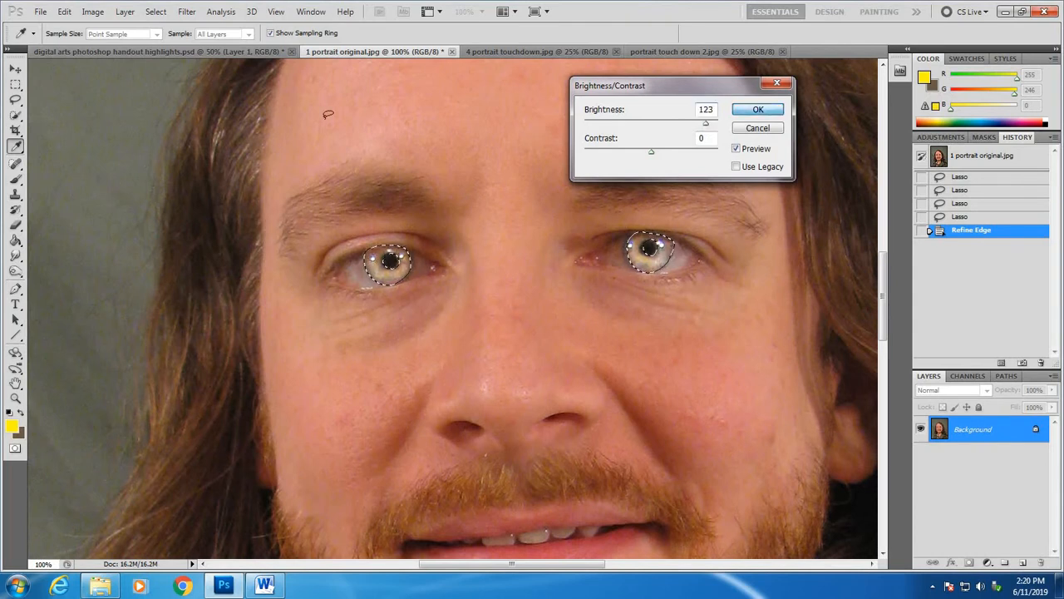
# Tint the irises with a midtone Color Balance of +43 red and -40 yellow, and deselect them
pyautogui.click(93, 11)
pyautogui.moveTo(104, 45)
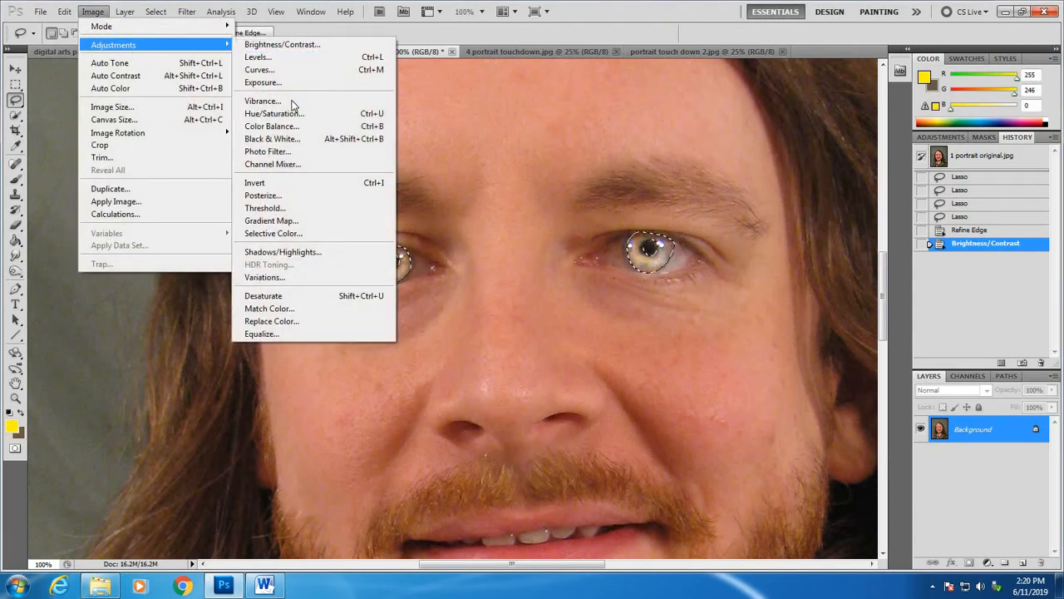
pyautogui.click(272, 125)
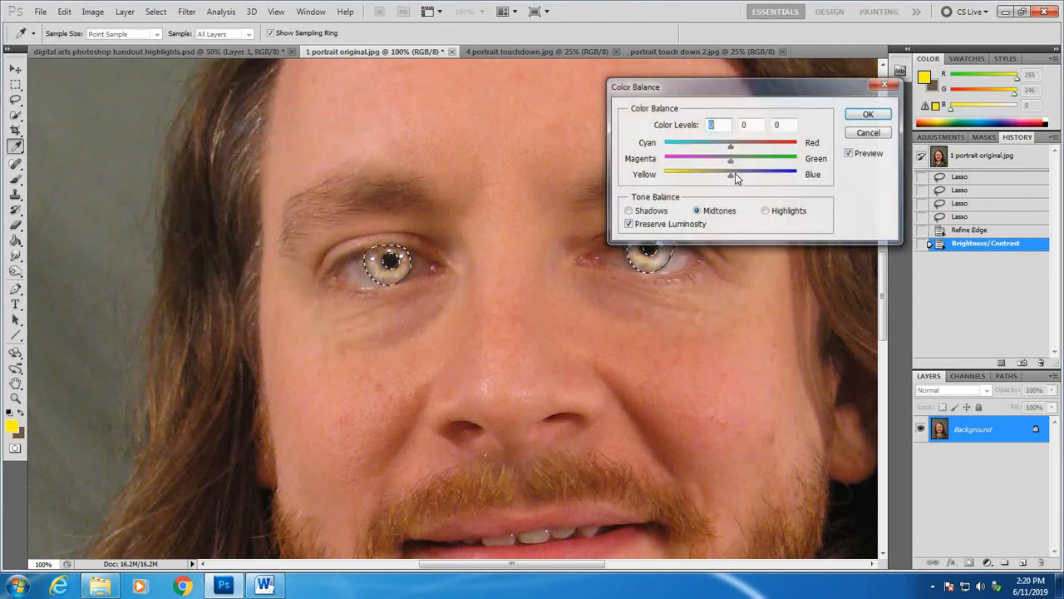
pyautogui.moveTo(733, 147); pyautogui.dragTo(704, 176)
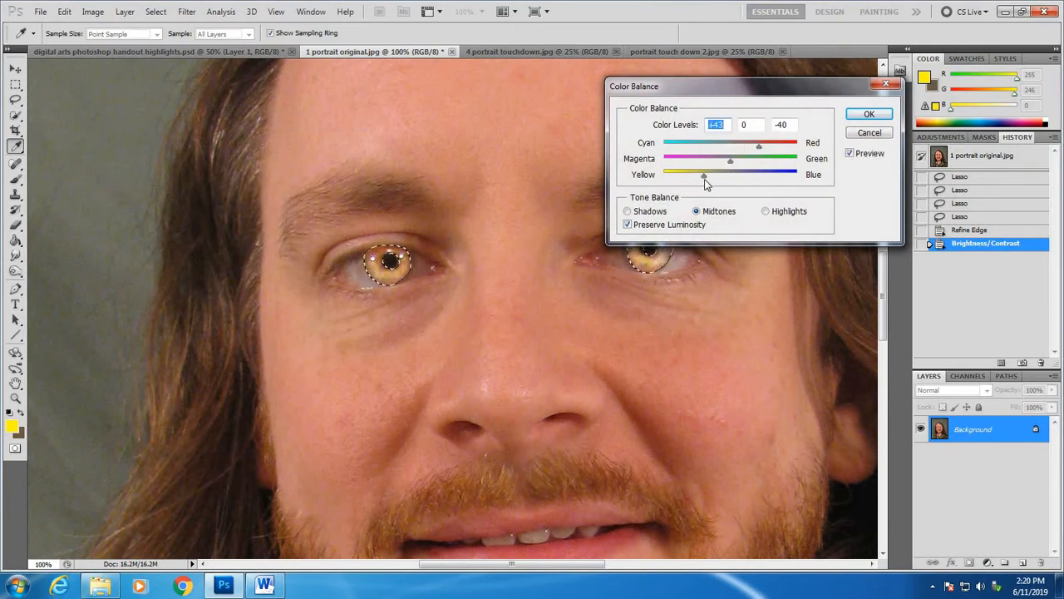
pyautogui.click(869, 114)
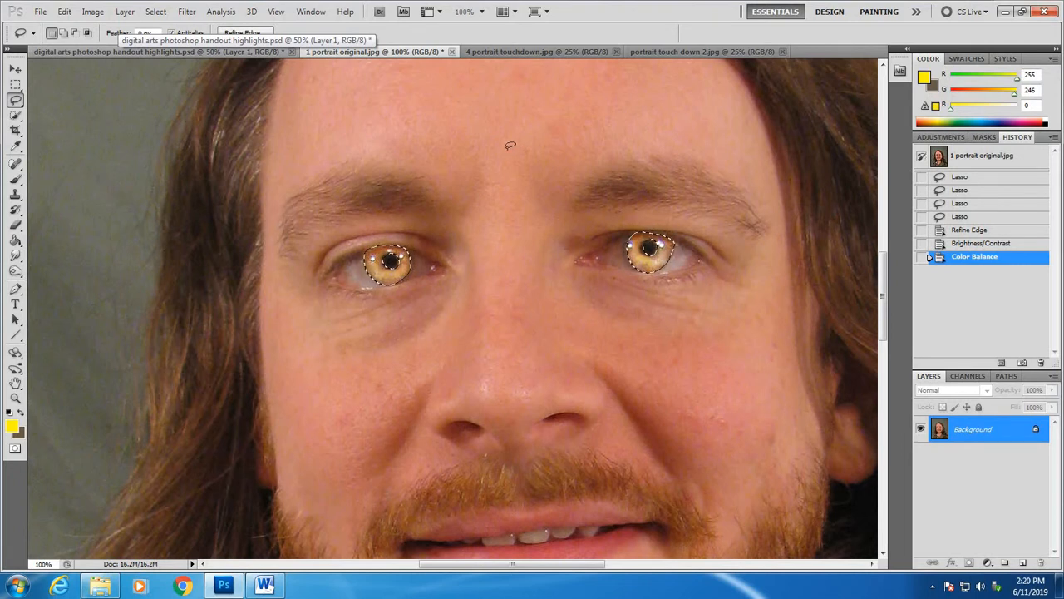
pyautogui.click(755, 353)
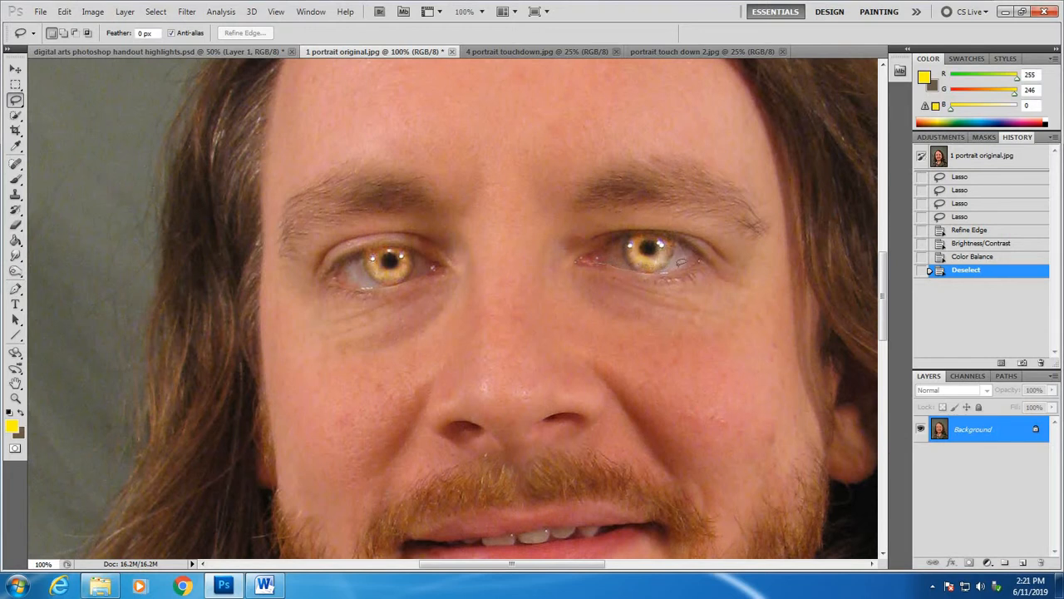
# Lasso the skin under the right-hand eye of the portrait and feather the selection edge by about 13 px
pyautogui.moveTo(714, 271)
pyautogui.mouseDown()
pyautogui.moveTo(719, 291)
pyautogui.moveTo(687, 333)
pyautogui.moveTo(609, 329)
pyautogui.moveTo(582, 293)
pyautogui.moveTo(582, 267)
pyautogui.mouseUp()
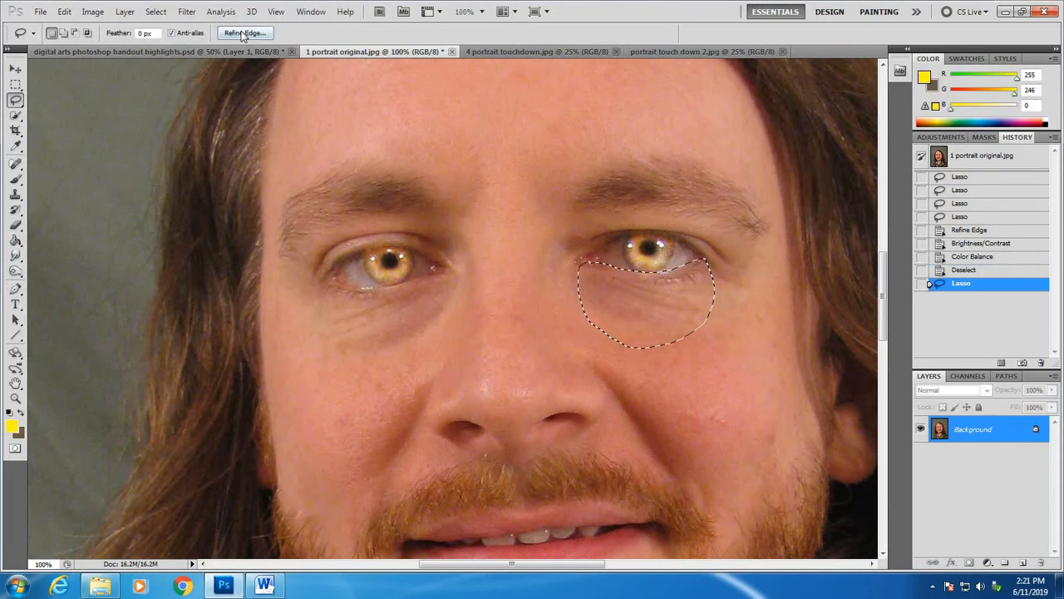
pyautogui.click(245, 33)
pyautogui.moveTo(741, 239)
pyautogui.mouseDown()
pyautogui.moveTo(777, 240)
pyautogui.moveTo(761, 241)
pyautogui.mouseUp()
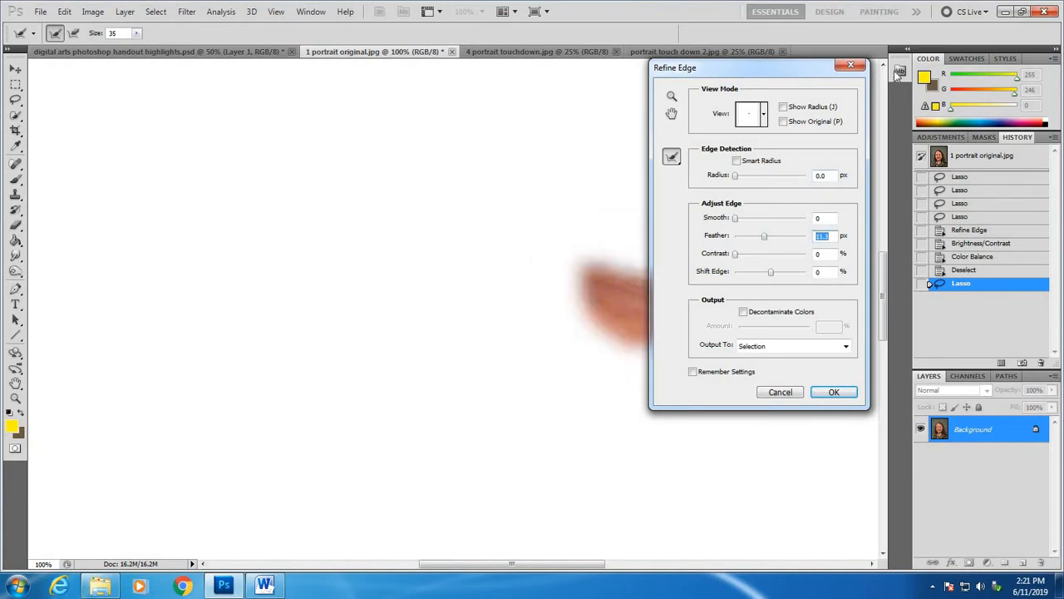
pyautogui.moveTo(776, 66); pyautogui.dragTo(899, 71)
pyautogui.moveTo(896, 247); pyautogui.dragTo(887, 246)
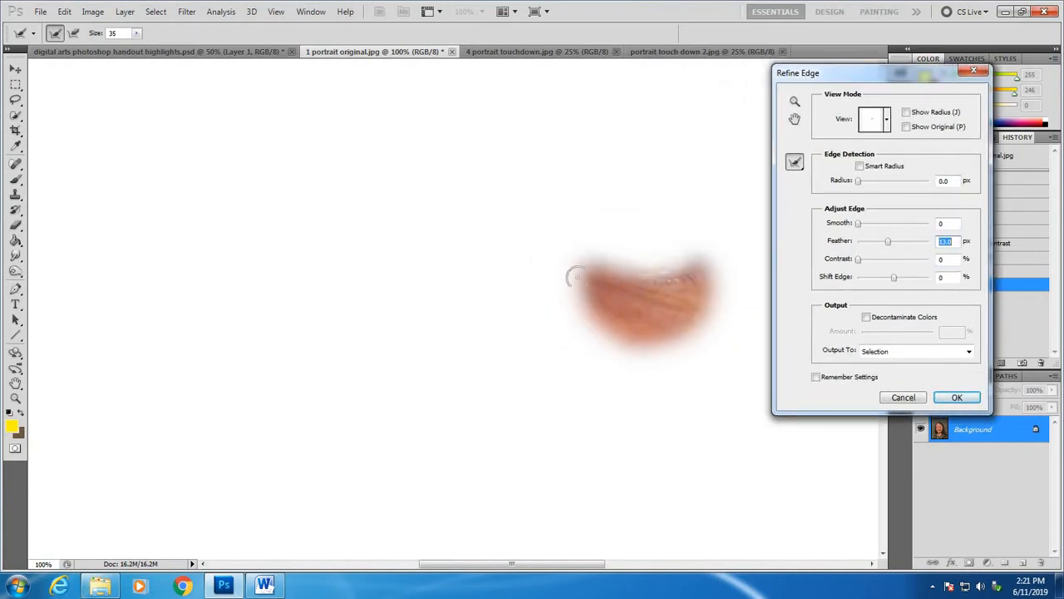
pyautogui.click(953, 397)
# Darken the selected under-eye area with a Brightness/Contrast adjustment, setting the brightness to -39
pyautogui.click(103, 14)
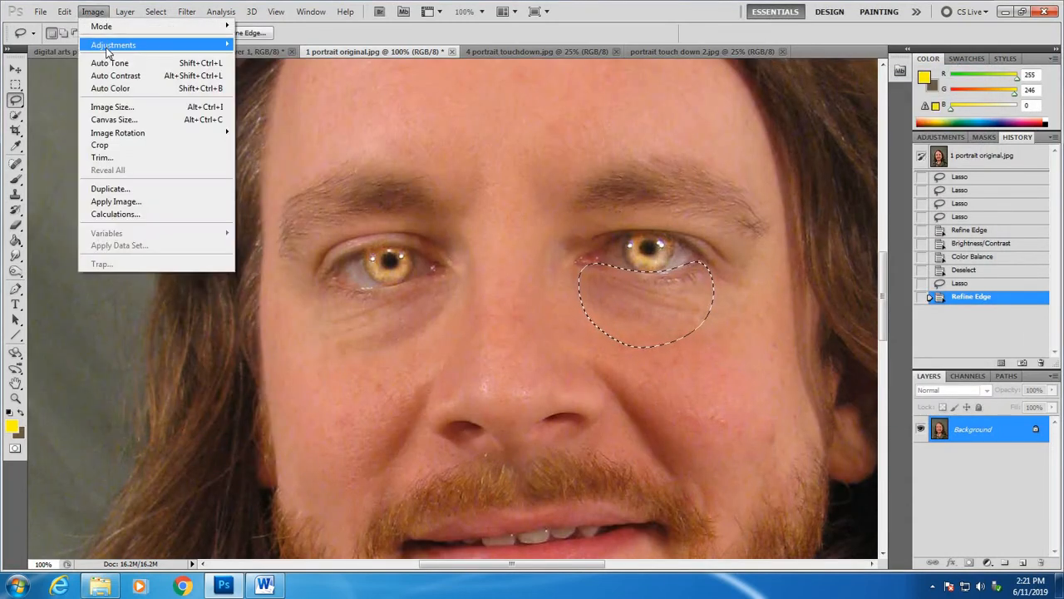
pyautogui.moveTo(142, 42)
pyautogui.click(283, 43)
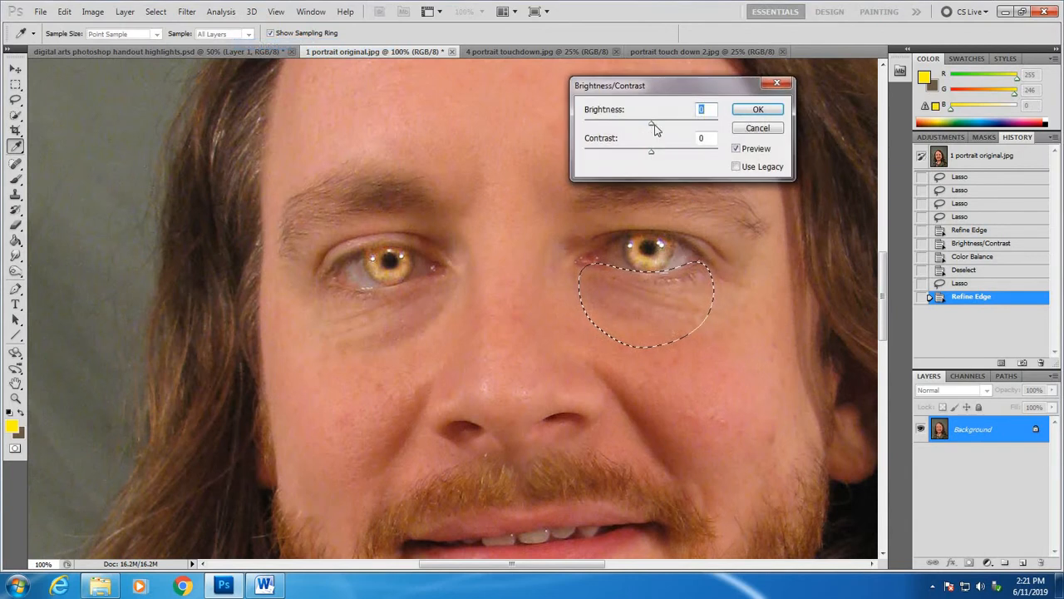
pyautogui.moveTo(651, 129); pyautogui.dragTo(636, 129)
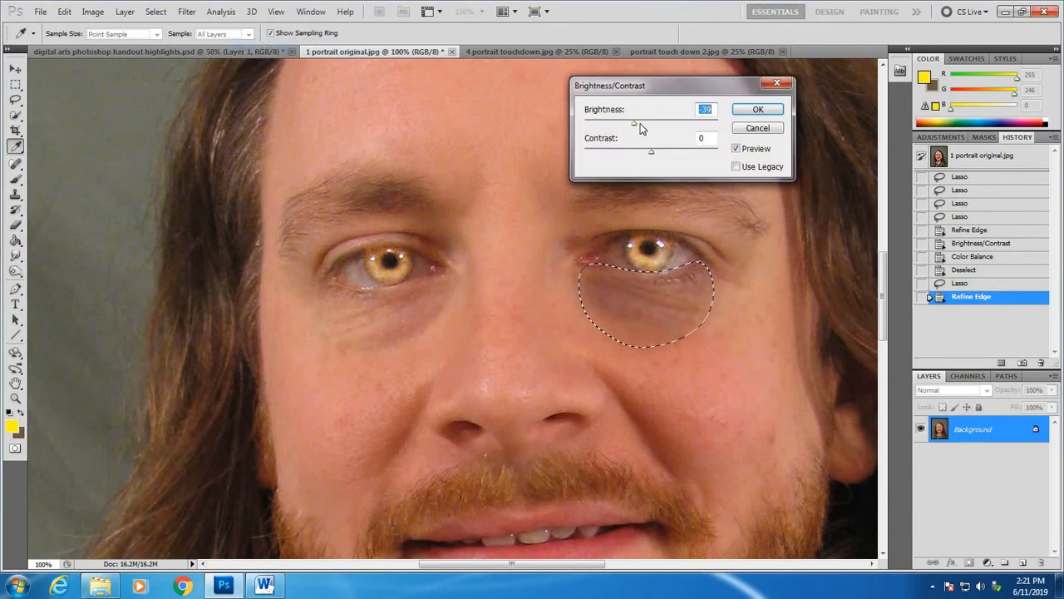
pyautogui.click(758, 109)
# Shift the under-eye area's midtones toward blue by +16 with Color Balance, and clear the selection
pyautogui.click(93, 12)
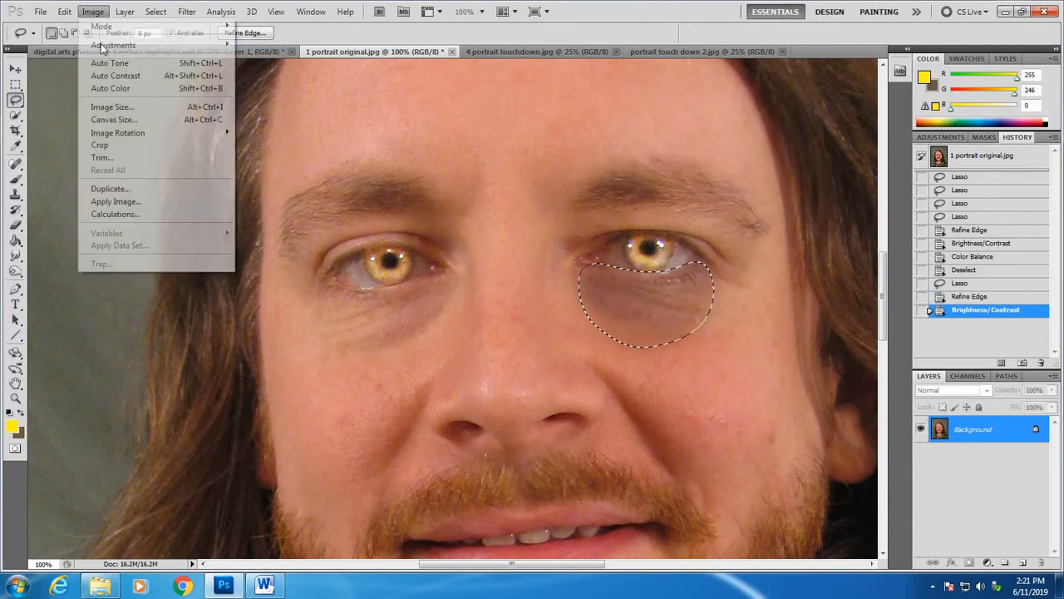
pyautogui.moveTo(100, 48)
pyautogui.click(294, 126)
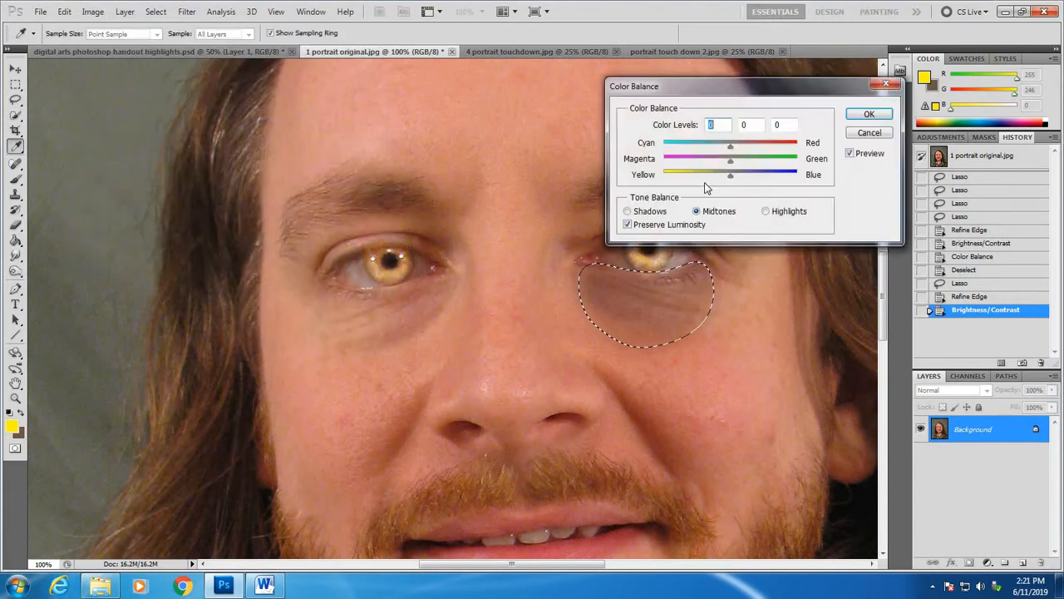
pyautogui.moveTo(730, 175); pyautogui.dragTo(741, 176)
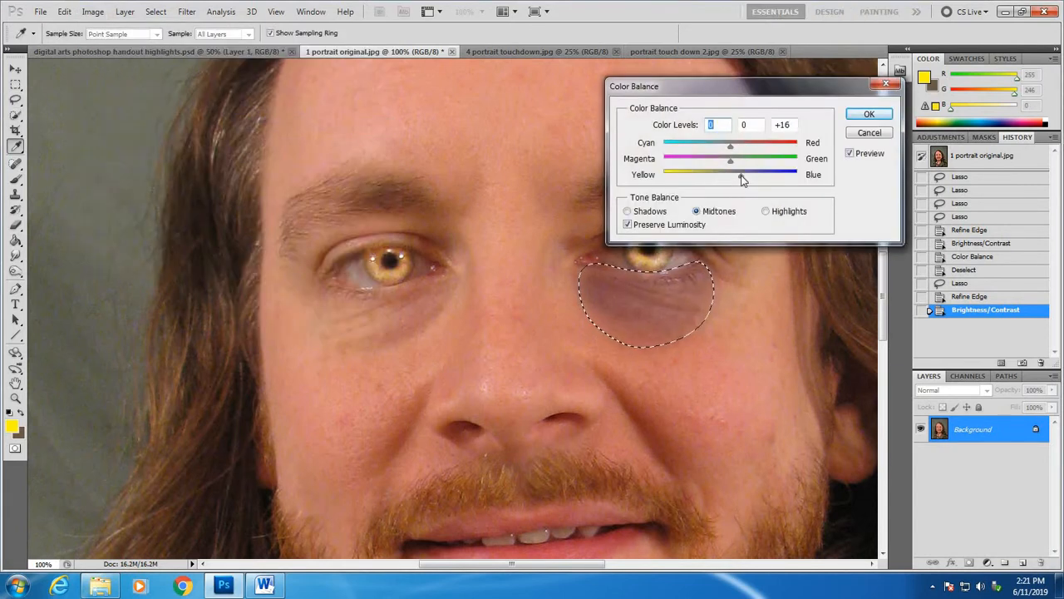
pyautogui.click(869, 114)
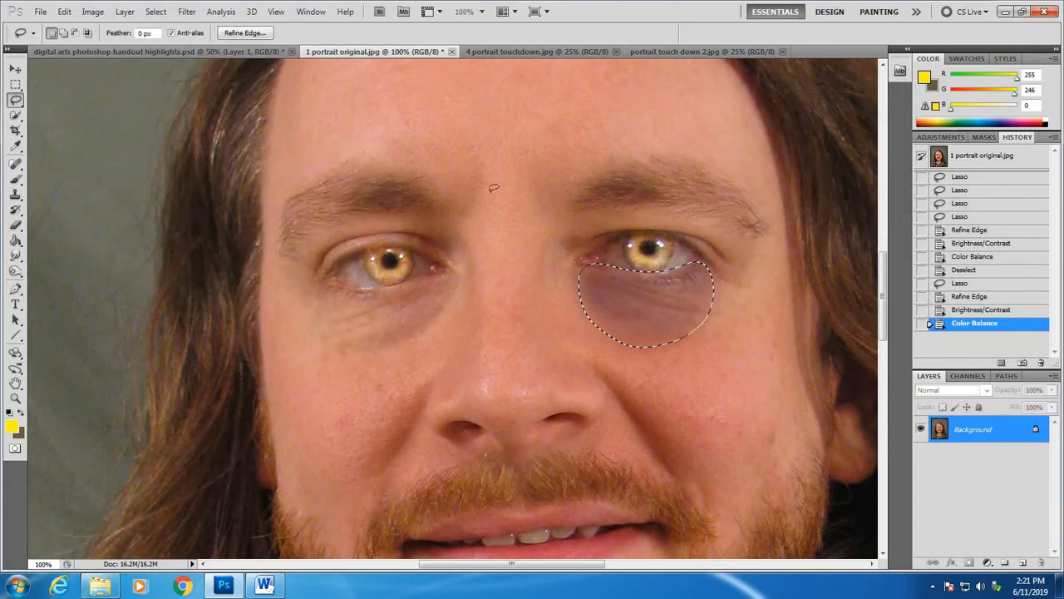
pyautogui.hotkey('ctrl', 'd')
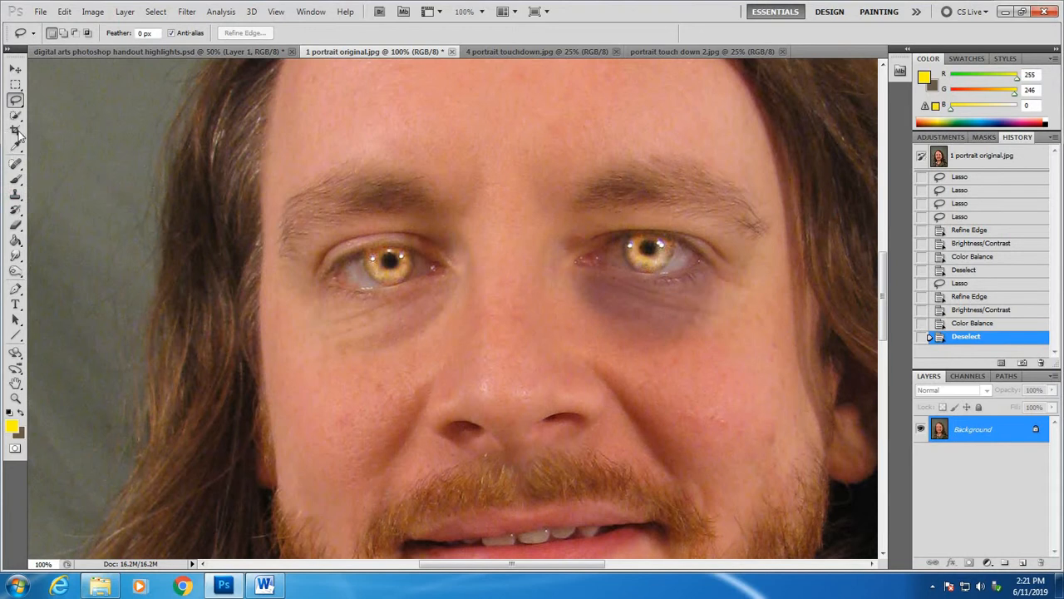
# Widen the smile past both mouth corners by sampling the front teeth with the Clone Stamp and painting copied teeth and lips on each side
pyautogui.click(15, 194)
pyautogui.click(746, 428)
pyautogui.scroll(-3, 732, 408)
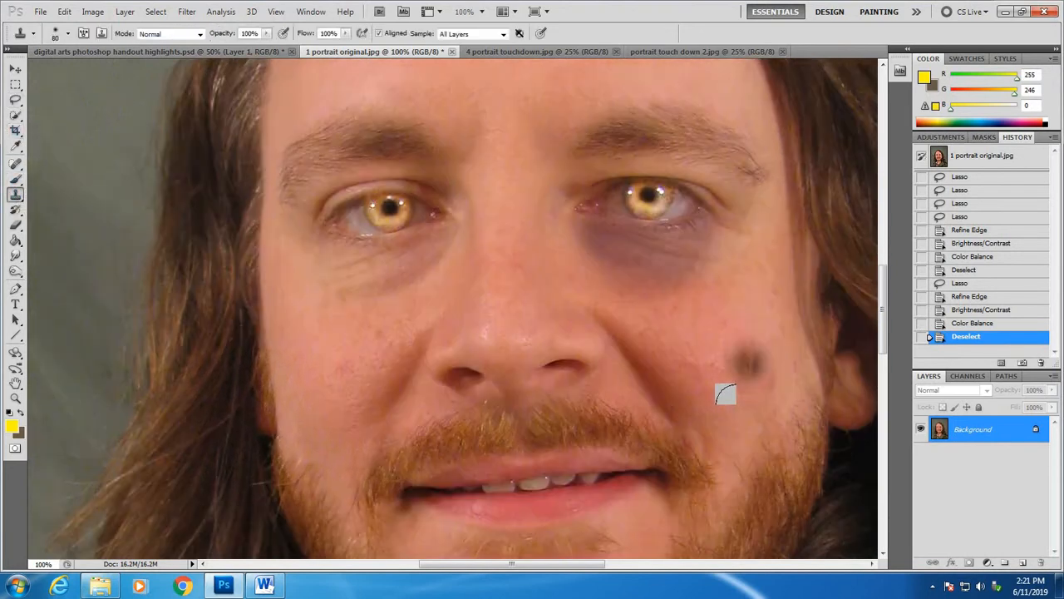
pyautogui.scroll(-3, 722, 378)
pyautogui.scroll(10, 724, 381)
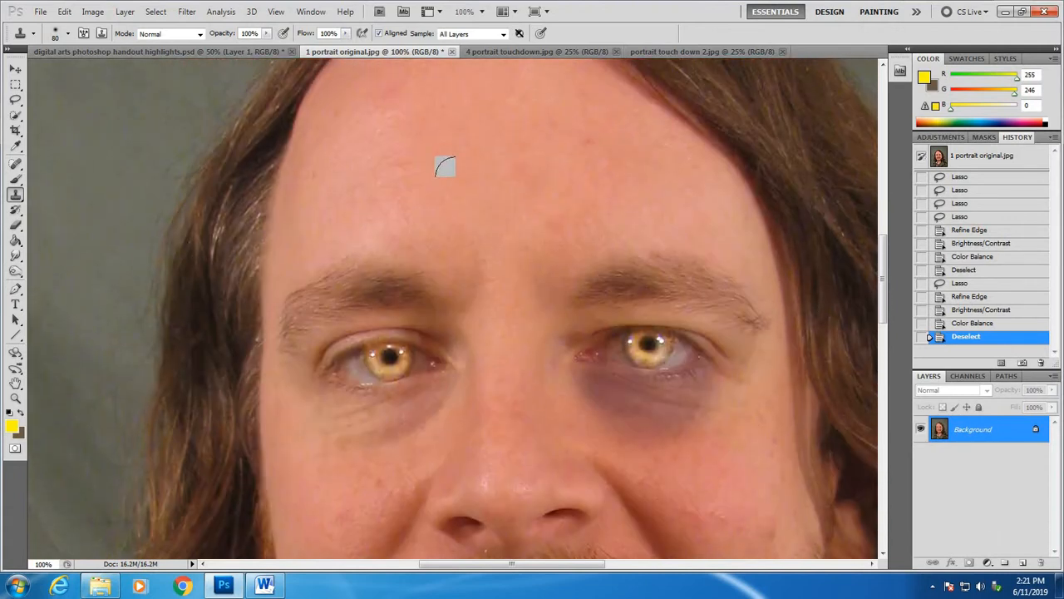
pyautogui.scroll(-10, 657, 350)
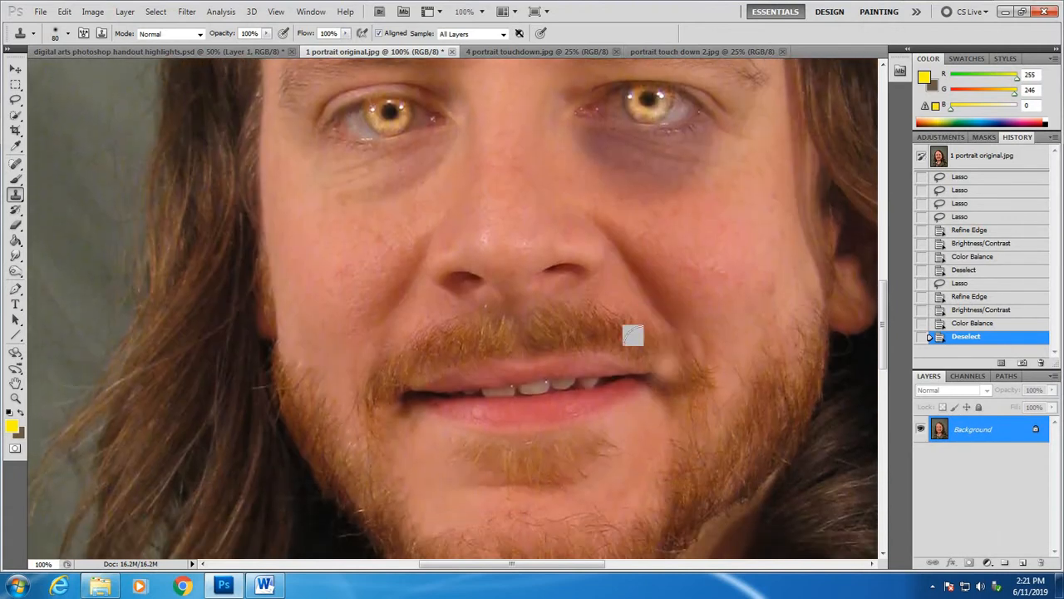
pyautogui.scroll(-1, 632, 334)
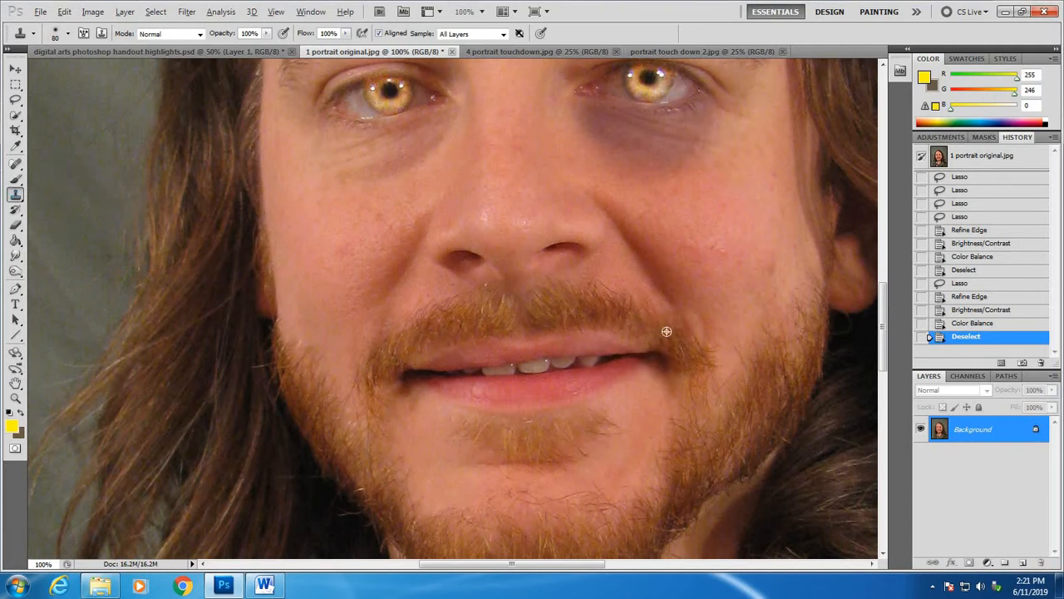
pyautogui.keyDown('alt'); pyautogui.click(533, 364); pyautogui.keyUp('alt')
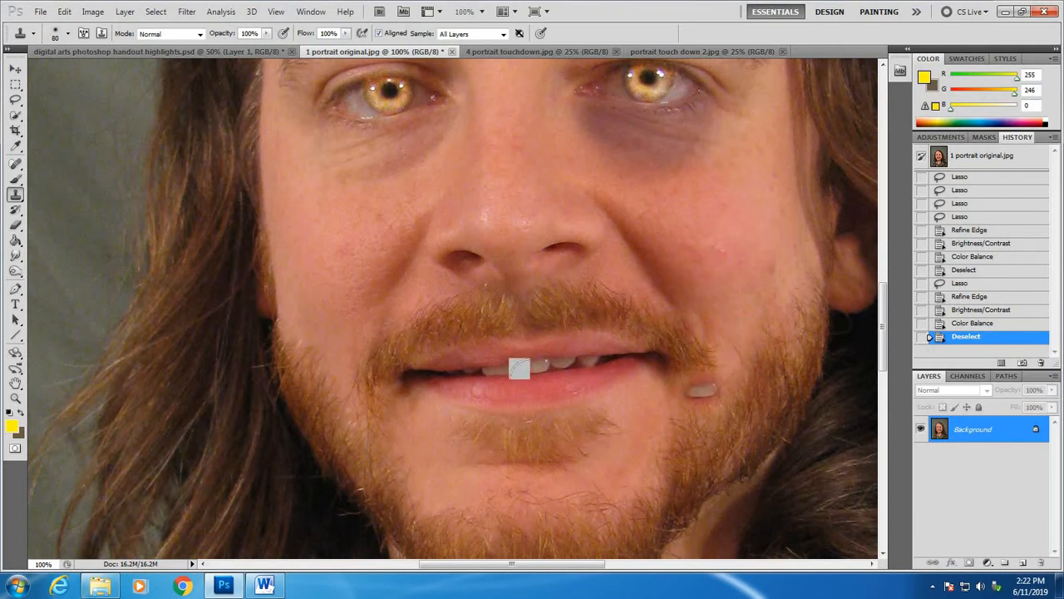
pyautogui.moveTo(593, 358); pyautogui.dragTo(583, 350)
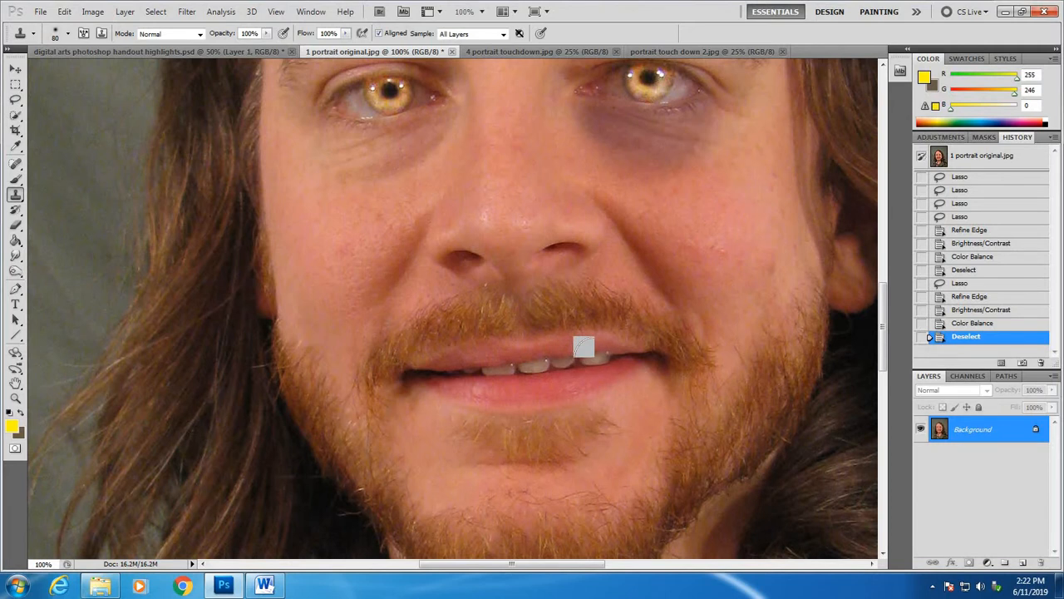
pyautogui.moveTo(601, 357)
pyautogui.mouseDown()
pyautogui.moveTo(631, 341)
pyautogui.moveTo(610, 361)
pyautogui.mouseUp()
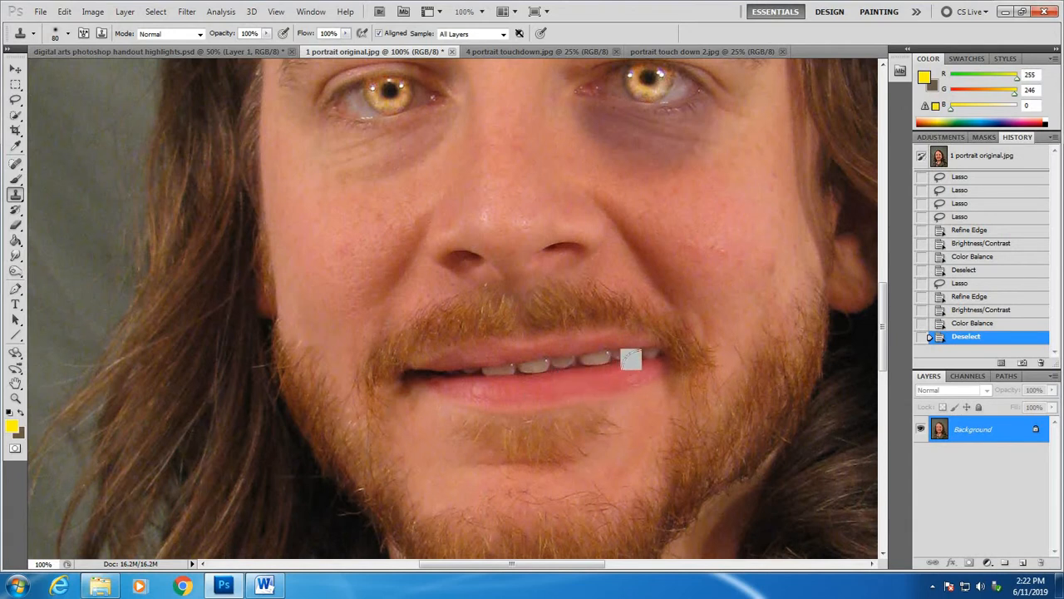
pyautogui.moveTo(683, 336)
pyautogui.mouseDown()
pyautogui.moveTo(706, 330)
pyautogui.moveTo(658, 331)
pyautogui.mouseUp()
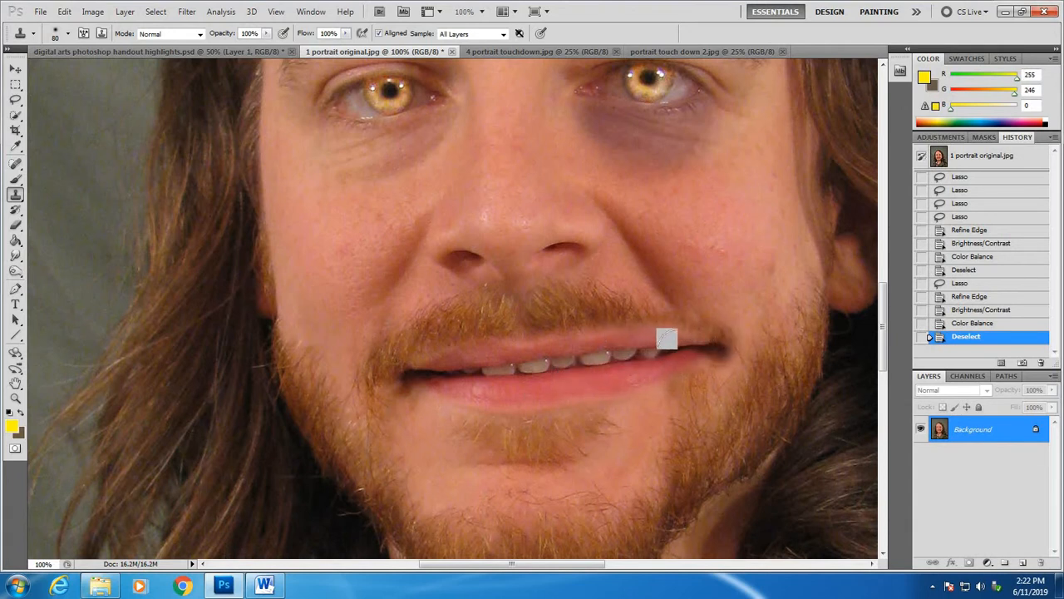
pyautogui.click(668, 339)
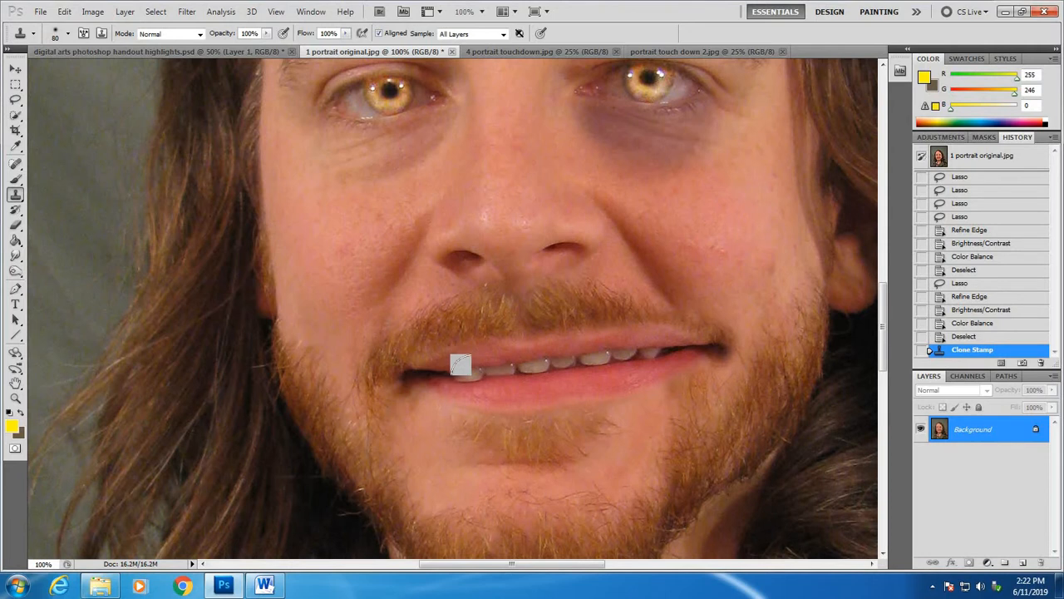
pyautogui.moveTo(461, 365)
pyautogui.mouseDown()
pyautogui.moveTo(408, 361)
pyautogui.moveTo(440, 357)
pyautogui.moveTo(328, 376)
pyautogui.moveTo(492, 378)
pyautogui.mouseUp()
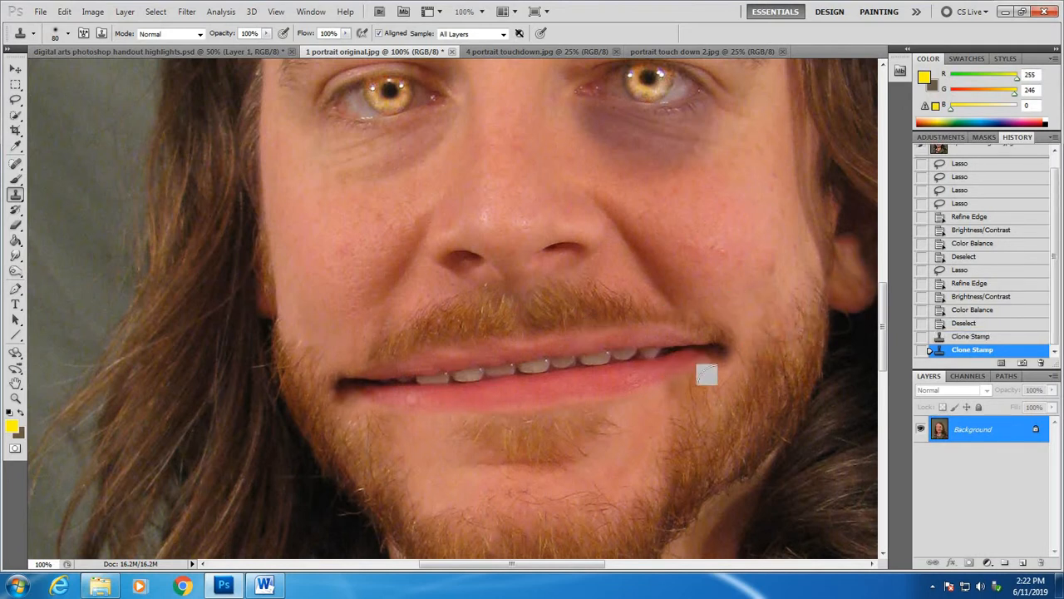
# Examine the widened mouth against the rest of the face
pyautogui.scroll(5, 674, 375)
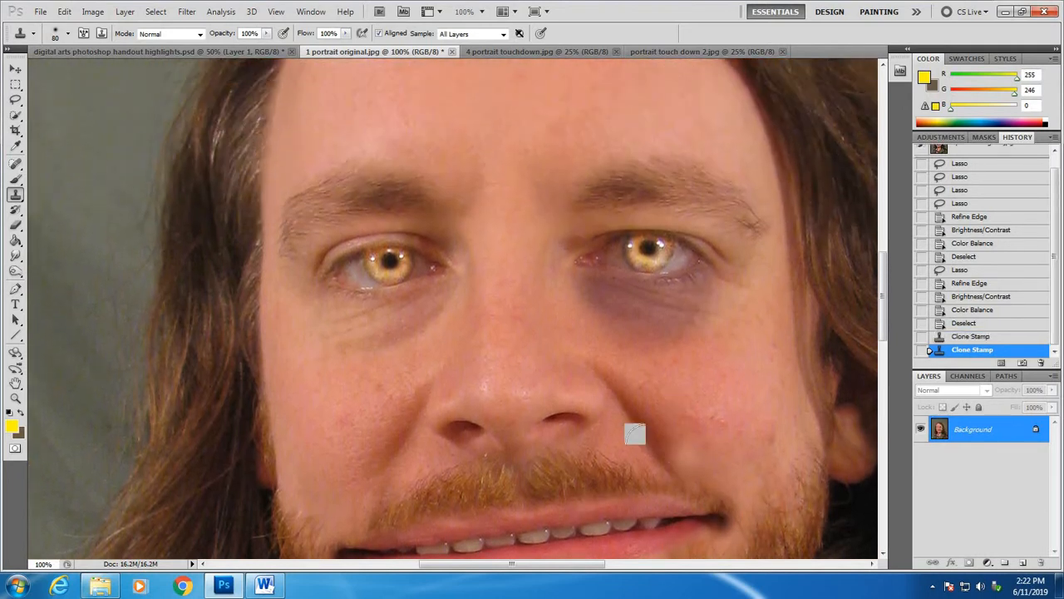
pyautogui.scroll(-2, 632, 432)
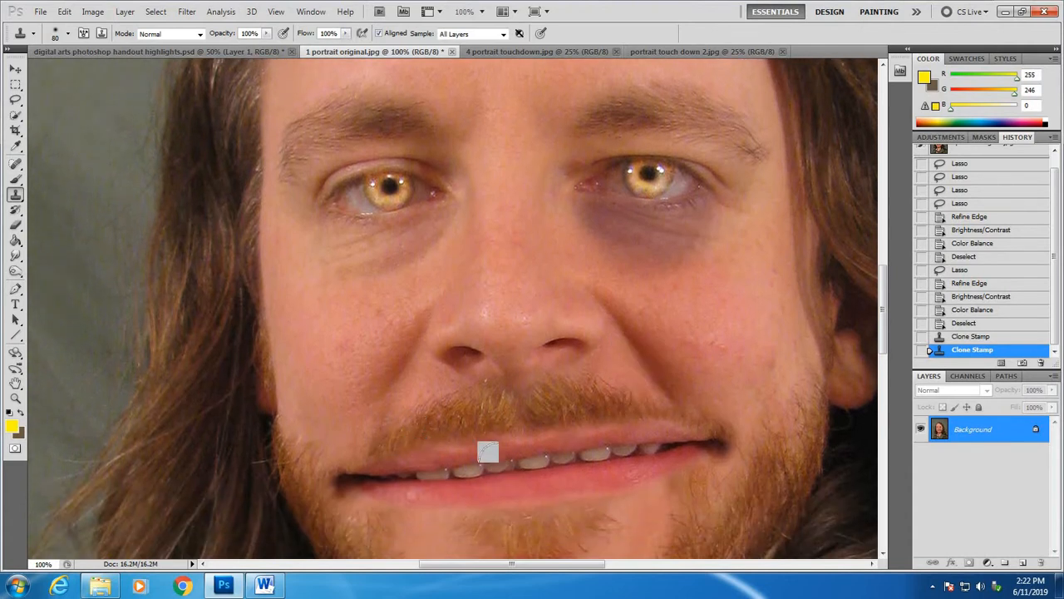
pyautogui.scroll(-1, 483, 451)
pyautogui.scroll(1, 487, 452)
pyautogui.scroll(-1, 483, 449)
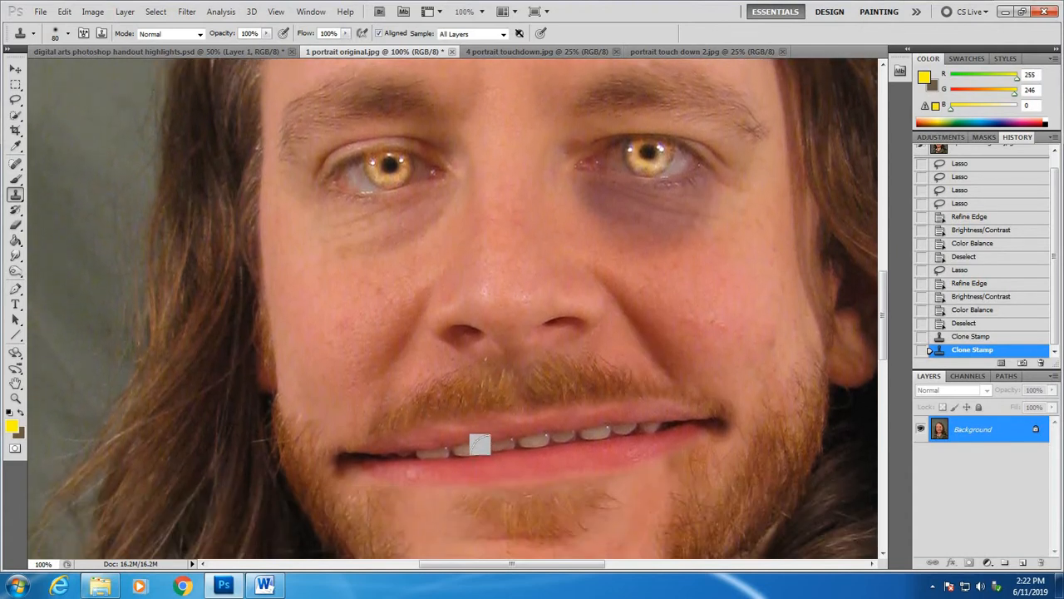
pyautogui.scroll(-3, 481, 438)
pyautogui.scroll(4, 479, 434)
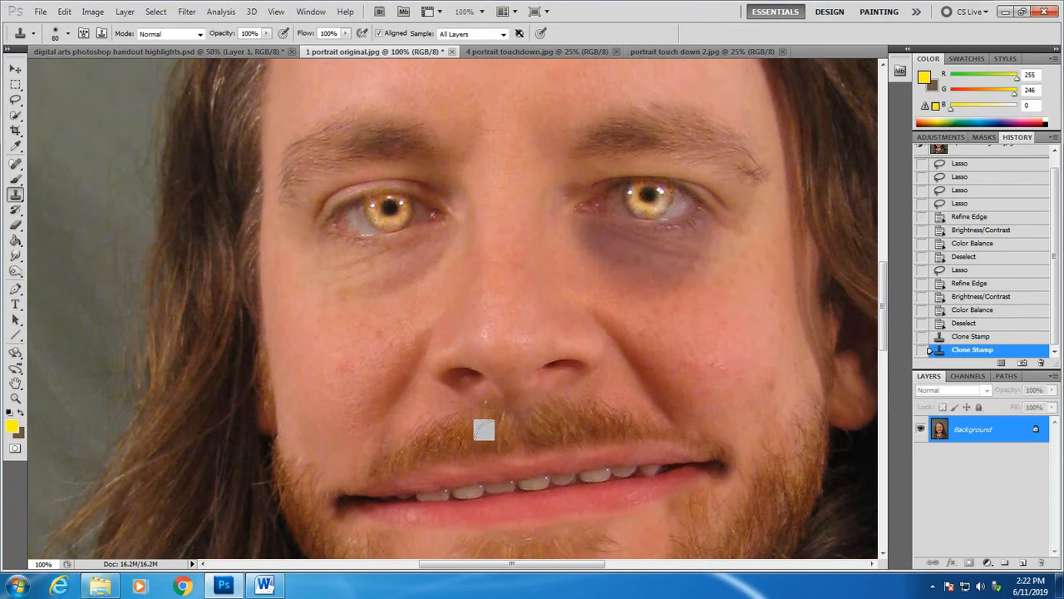
pyautogui.scroll(1, 478, 424)
pyautogui.scroll(-3, 475, 418)
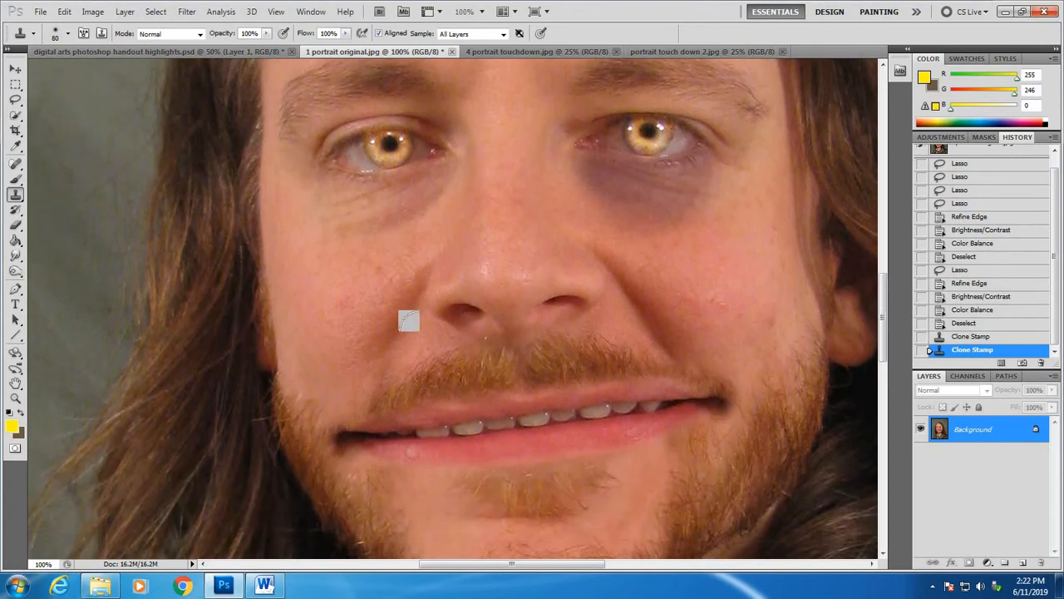
pyautogui.scroll(2, 562, 362)
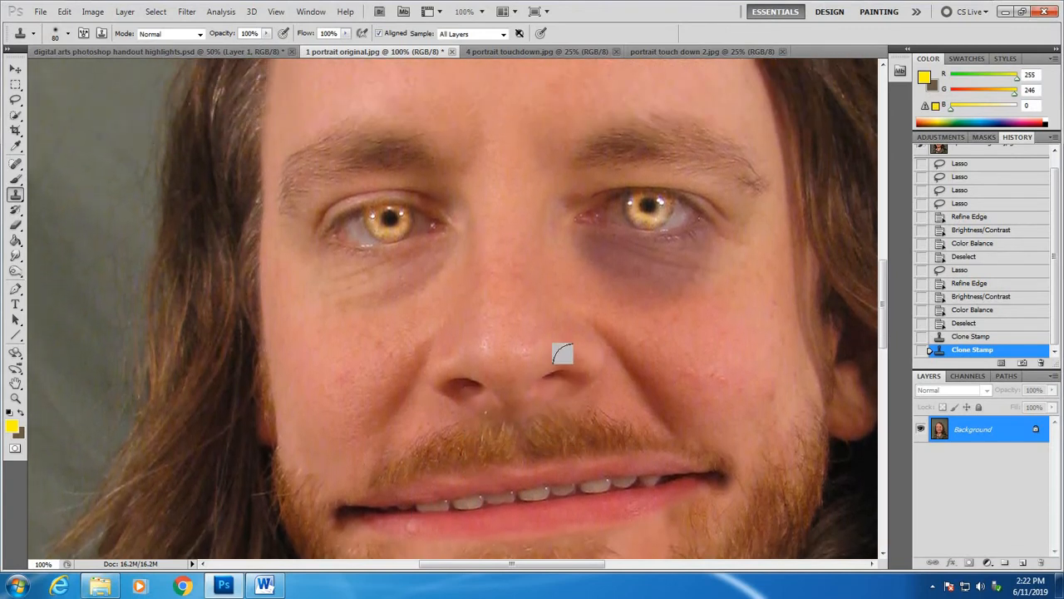
# Lasso the nose from the bridge down around both nostrils and trim the outline beside the right-hand nostril
pyautogui.click(15, 99)
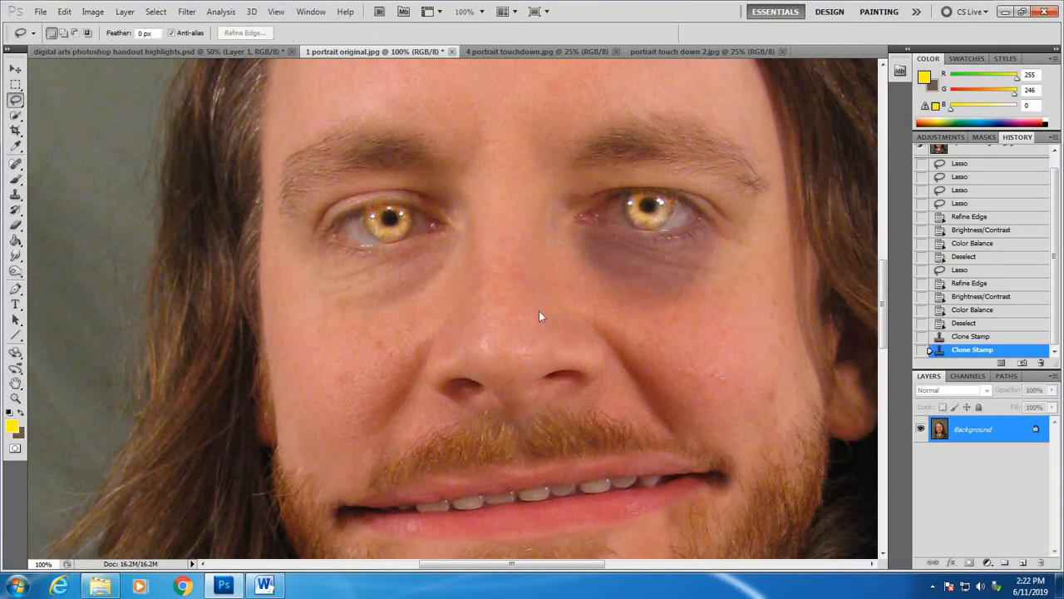
pyautogui.scroll(2, 615, 277)
pyautogui.scroll(-1, 594, 297)
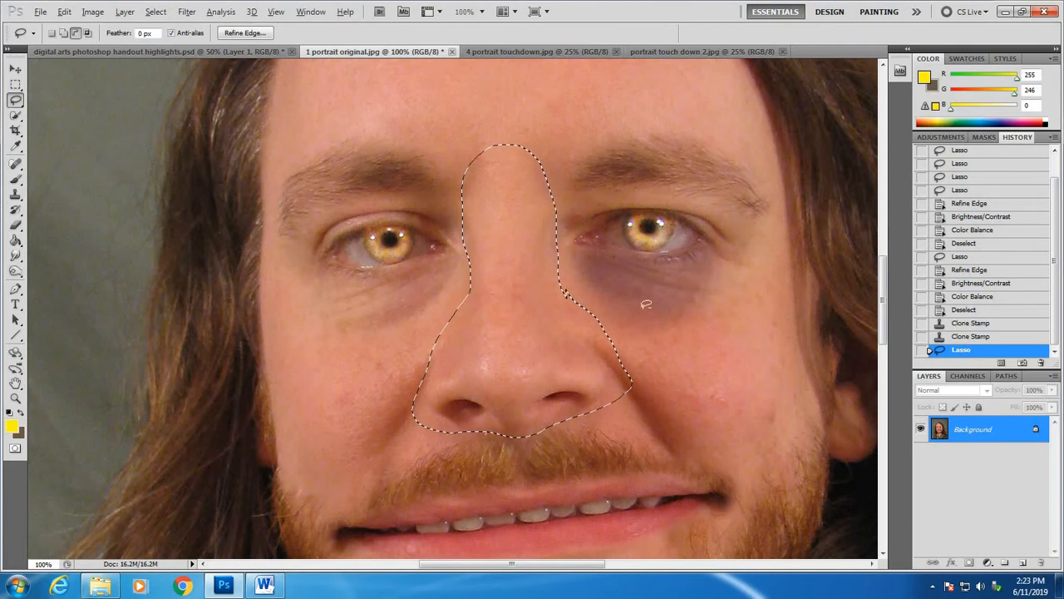
pyautogui.moveTo(653, 311)
pyautogui.mouseDown()
pyautogui.moveTo(610, 304)
pyautogui.moveTo(589, 331)
pyautogui.moveTo(628, 402)
pyautogui.moveTo(653, 370)
pyautogui.moveTo(635, 300)
pyautogui.moveTo(657, 316)
pyautogui.mouseUp()
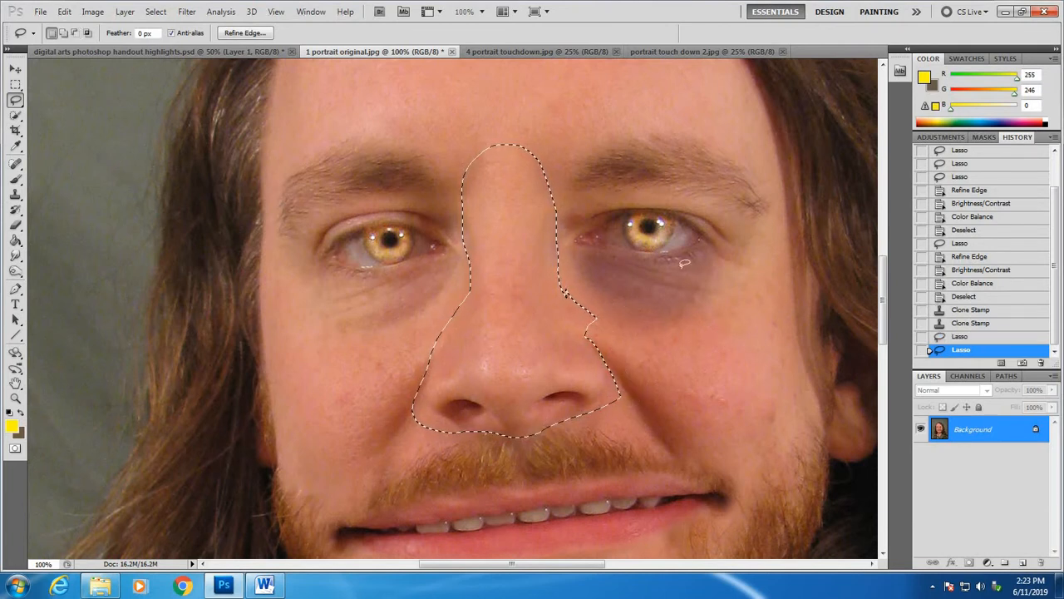
# Feather the nose selection's edge with Refine Edge and output it as a selection
pyautogui.click(267, 32)
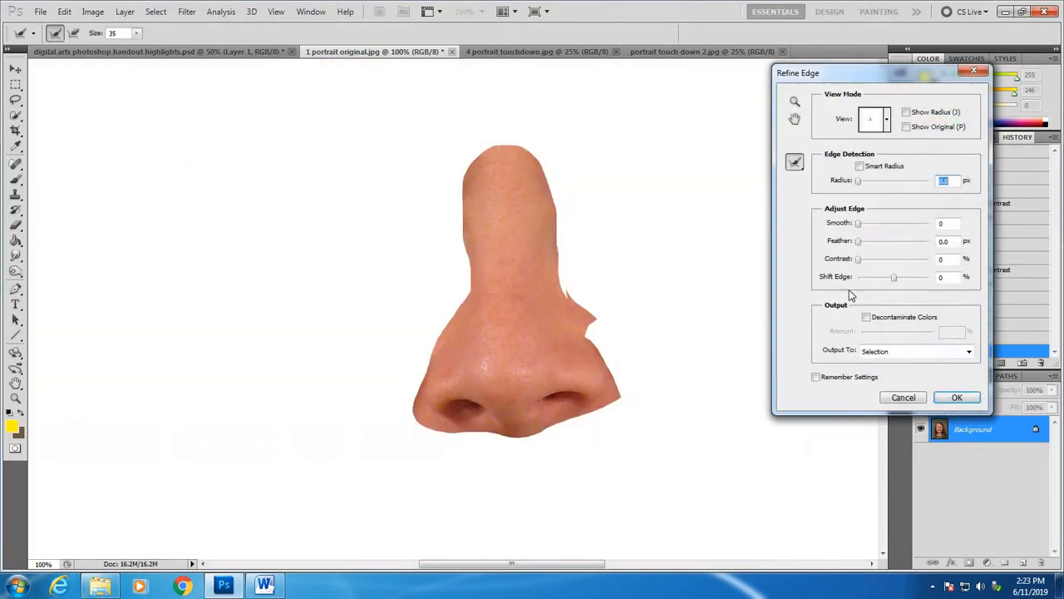
pyautogui.click(885, 246)
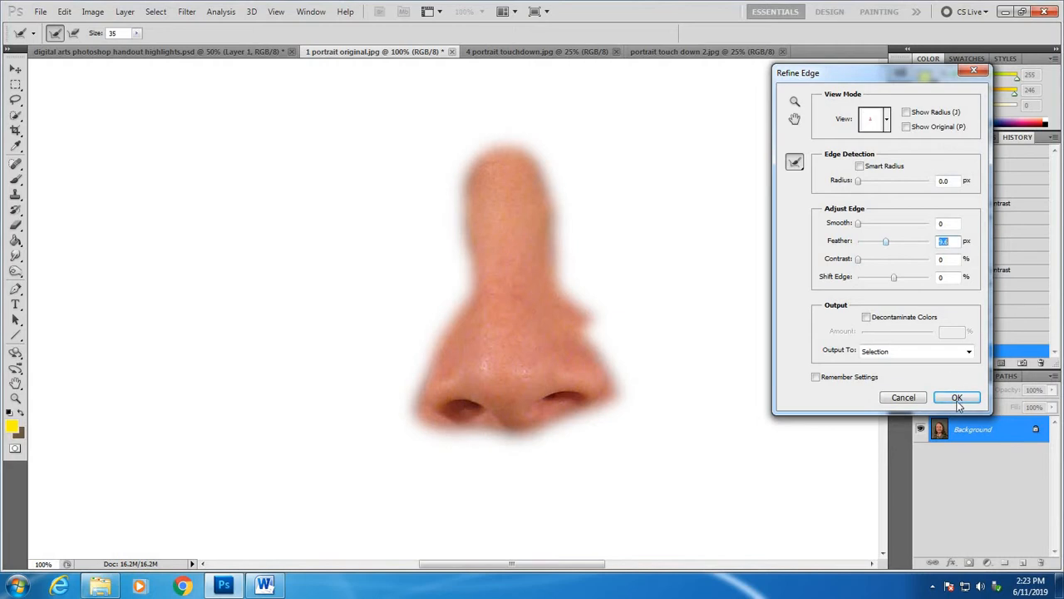
pyautogui.click(957, 398)
# Switch to the digital arts handout document and brush yellow highlights over the Edit and Transform entries in its Processes section
pyautogui.click(64, 11)
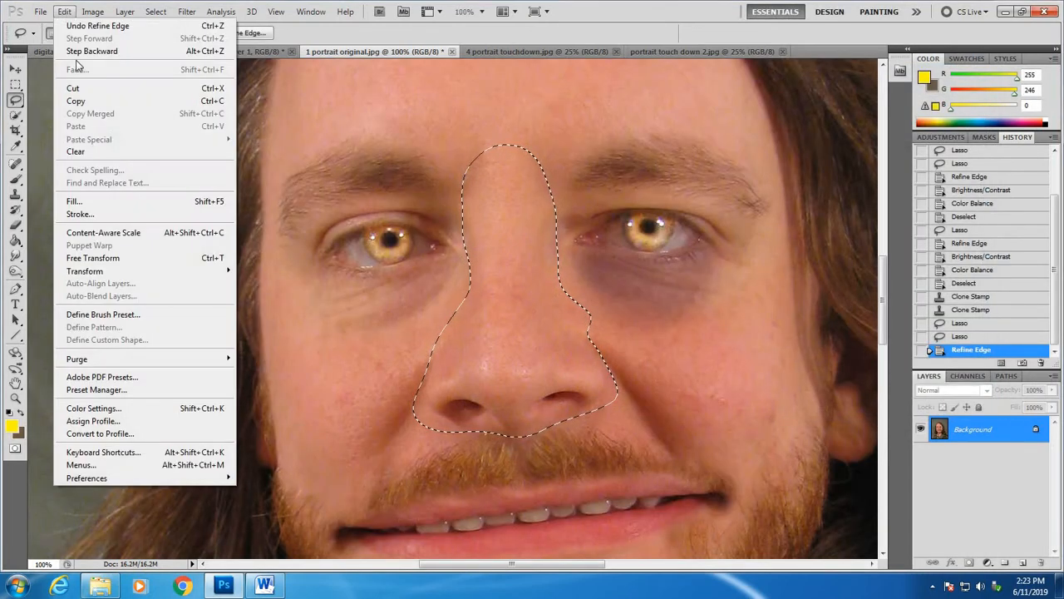
pyautogui.press('Escape')
pyautogui.click(124, 52)
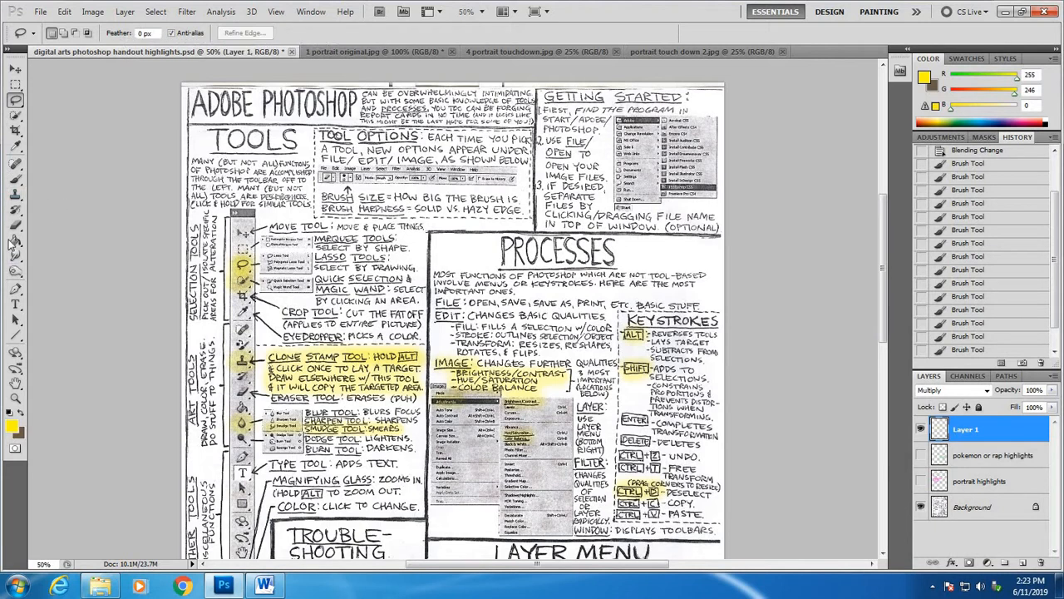
pyautogui.click(14, 181)
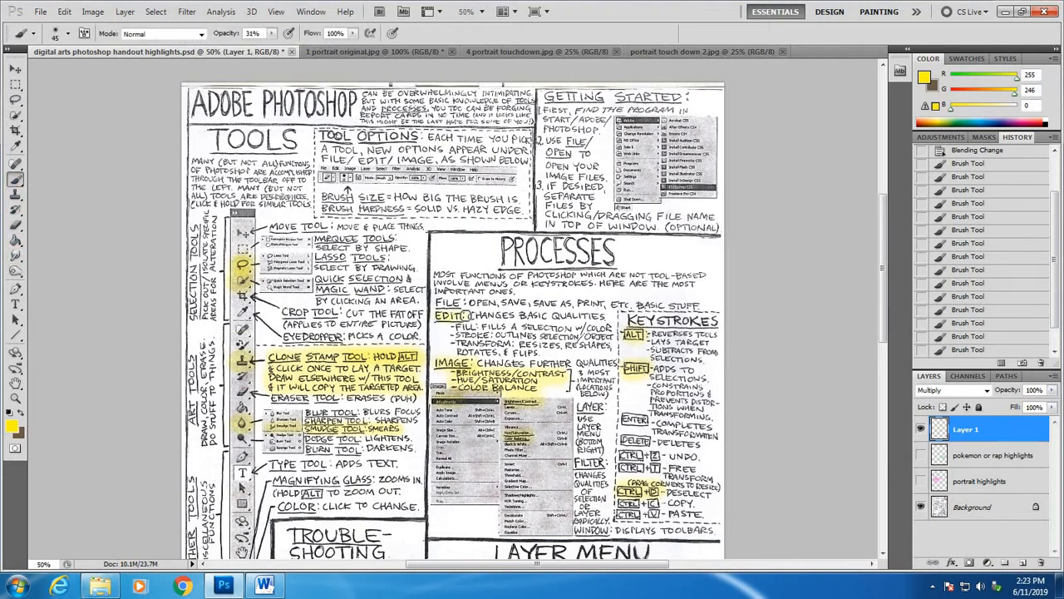
pyautogui.click(467, 316)
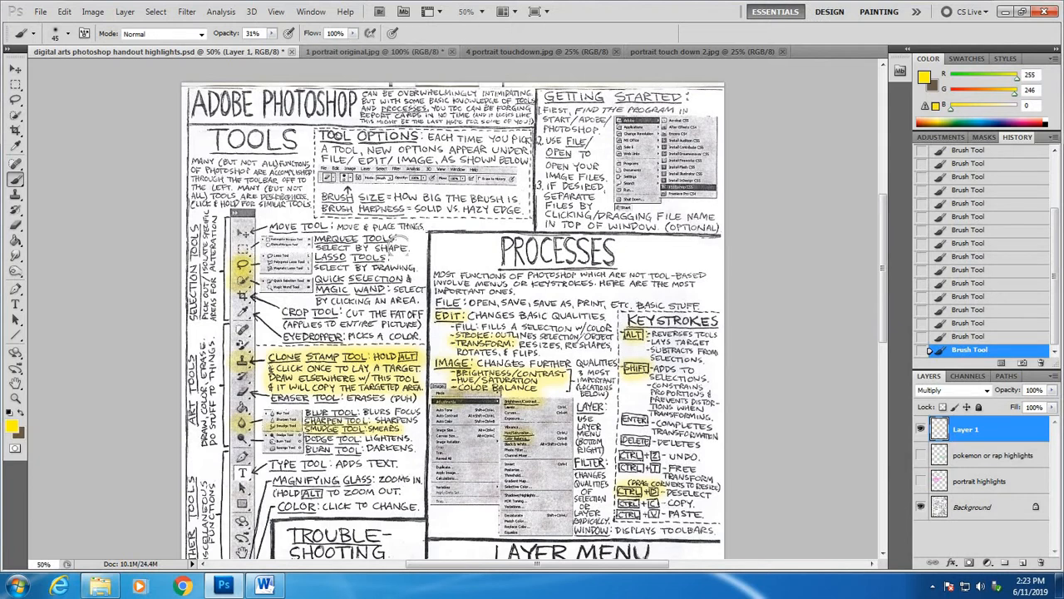
# Return to the portrait and apply a Warp transform to the selected nose, pulling the left-hand nostril outward and down over the cheek
pyautogui.click(378, 51)
pyautogui.click(65, 11)
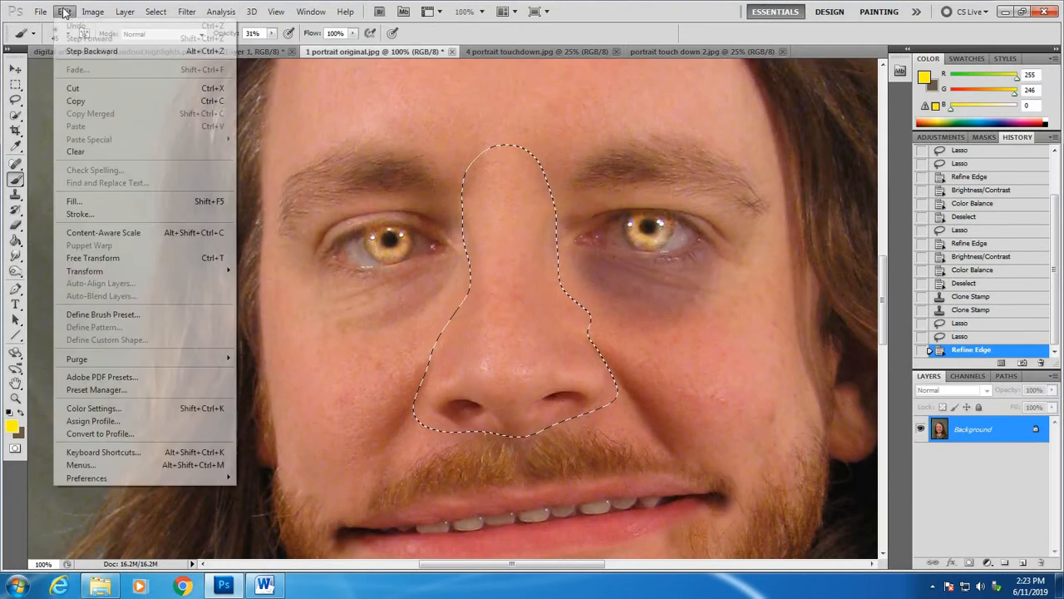
pyautogui.moveTo(100, 274)
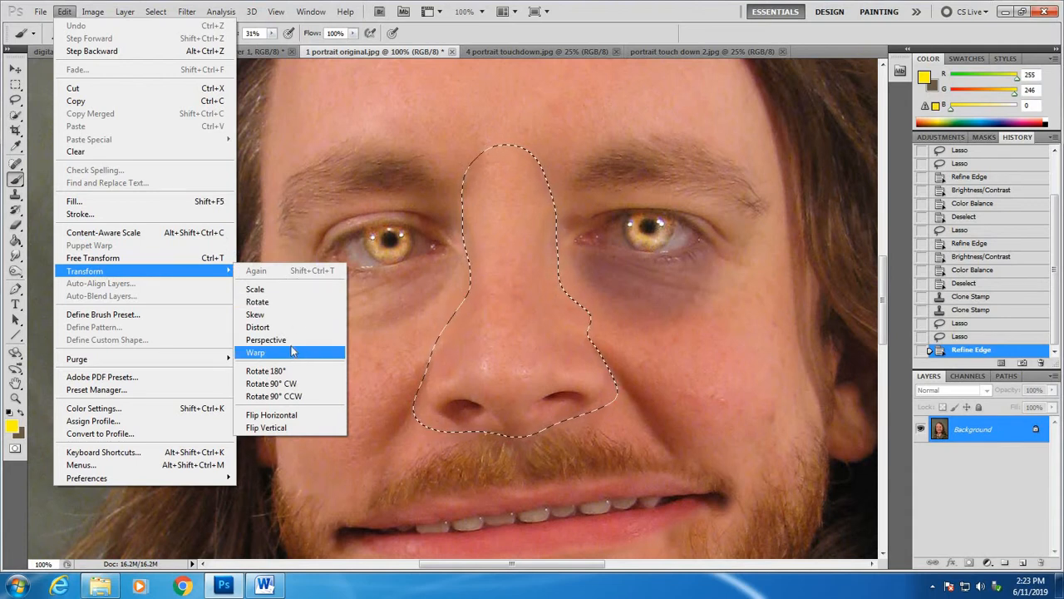
pyautogui.click(260, 355)
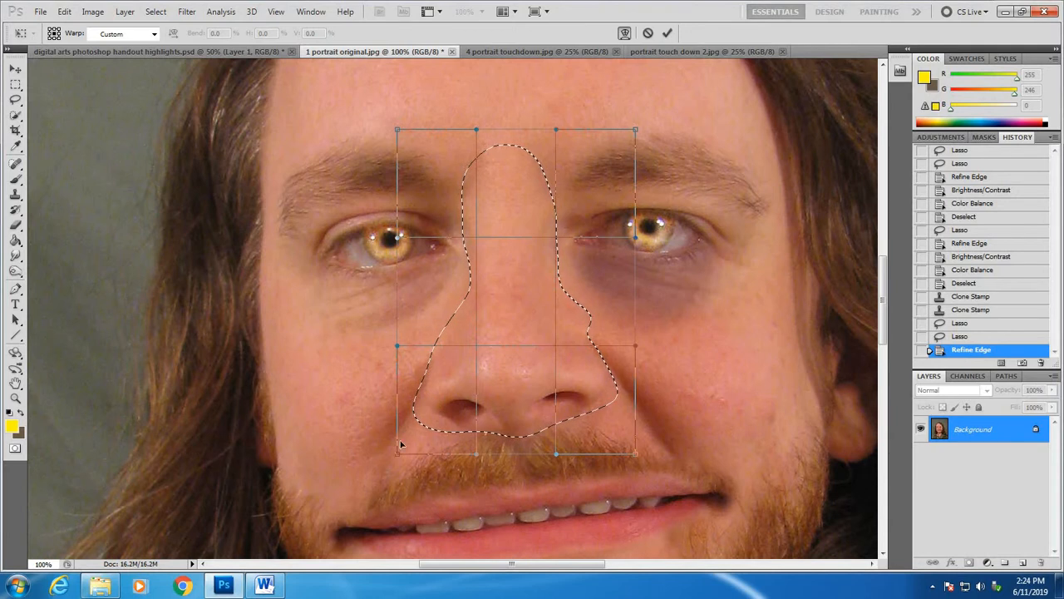
pyautogui.moveTo(400, 445); pyautogui.dragTo(749, 300)
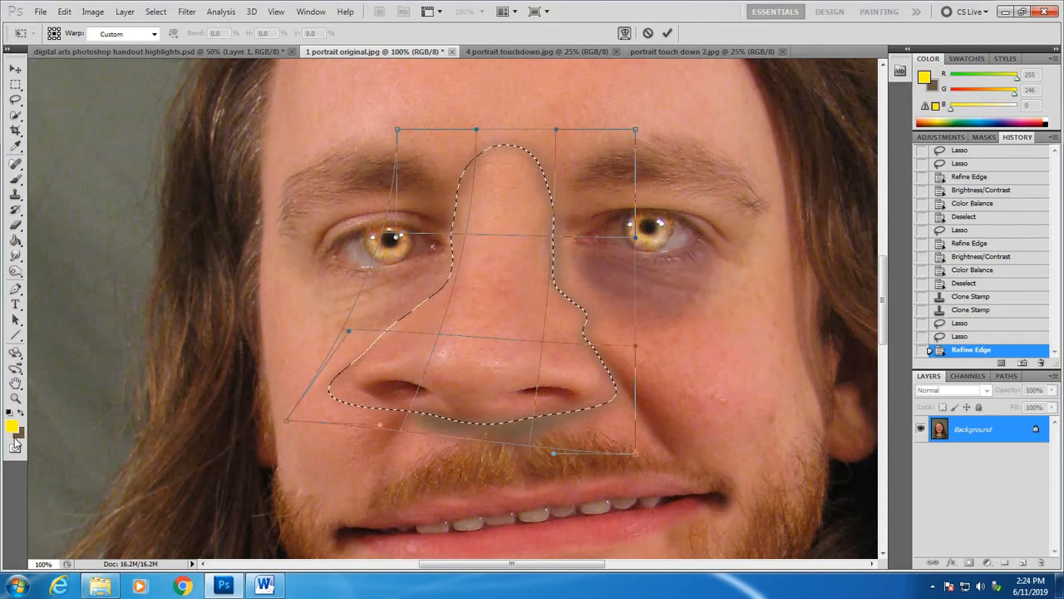
pyautogui.moveTo(315, 418); pyautogui.dragTo(315, 492)
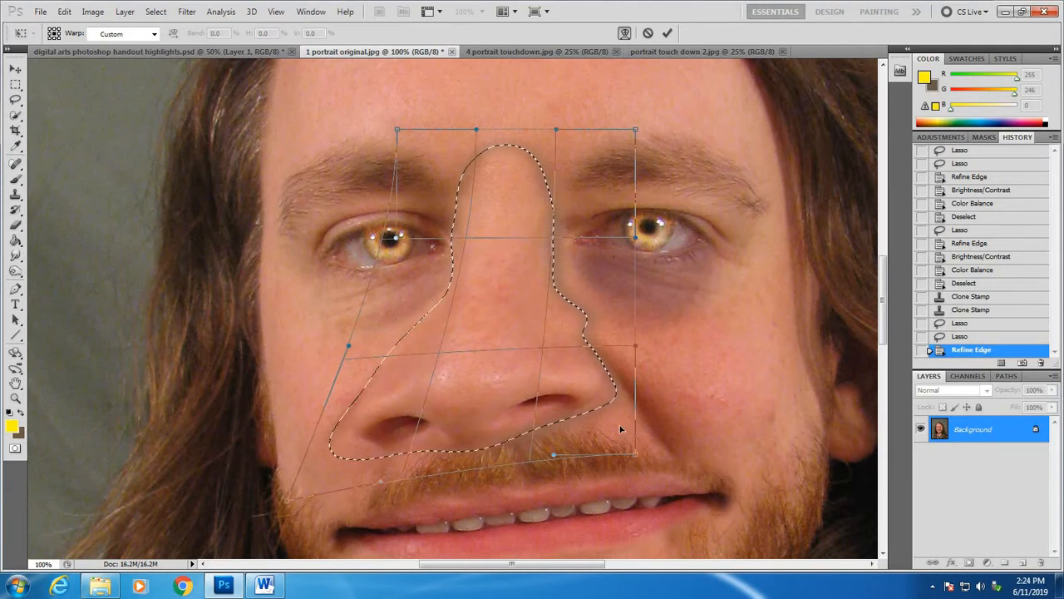
# Warp the nose's right-hand nostril outward across the cheek and stretch the bridge upward between the eyebrows
pyautogui.moveTo(623, 430); pyautogui.dragTo(740, 444)
pyautogui.moveTo(521, 429)
pyautogui.mouseDown()
pyautogui.moveTo(521, 408)
pyautogui.moveTo(523, 420)
pyautogui.mouseUp()
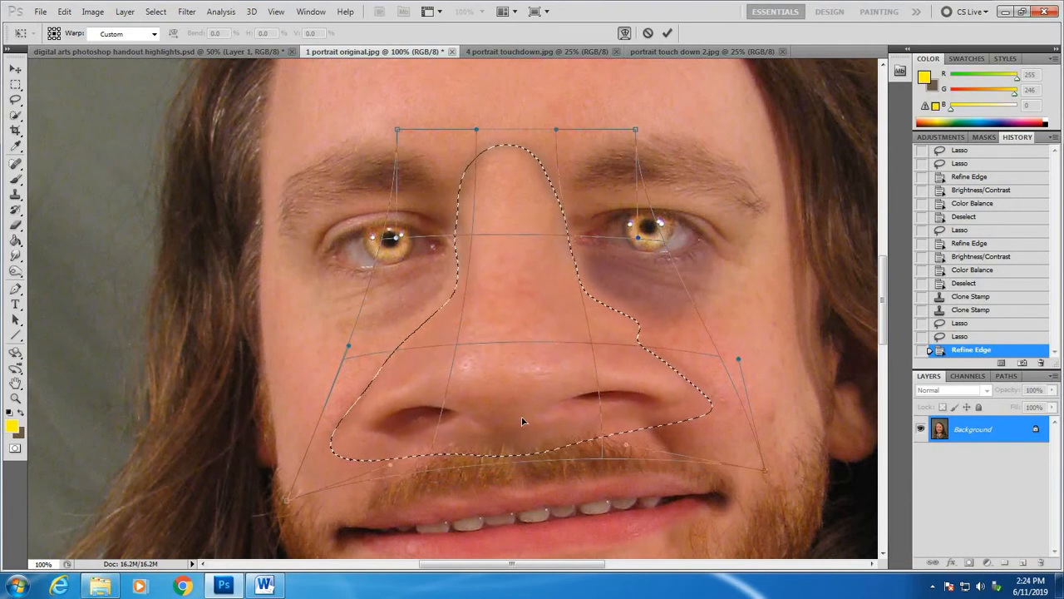
pyautogui.moveTo(504, 184); pyautogui.dragTo(500, 134)
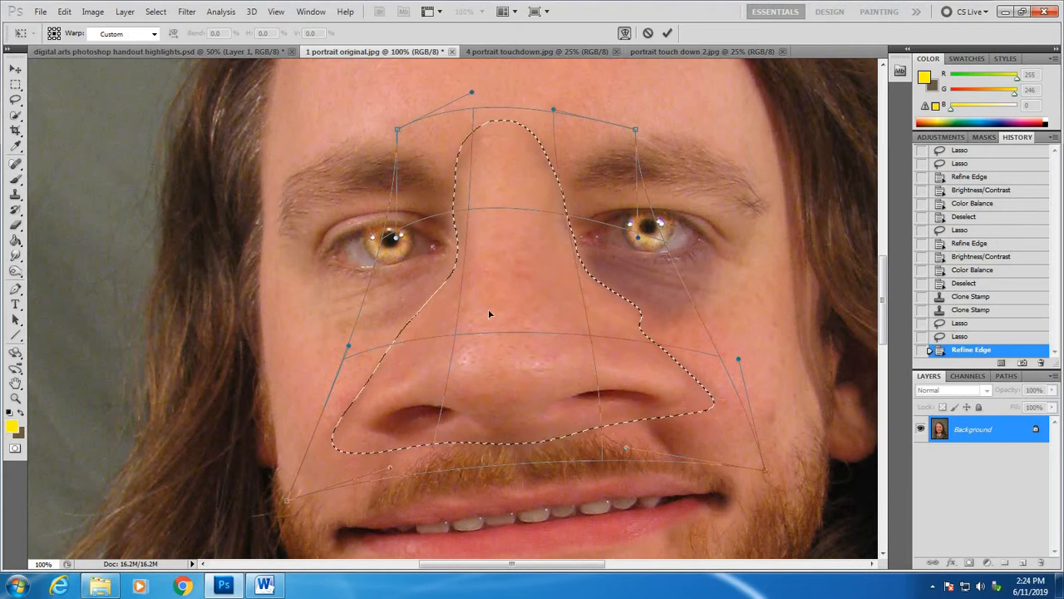
pyautogui.moveTo(500, 169)
pyautogui.mouseDown()
pyautogui.moveTo(518, 166)
pyautogui.moveTo(488, 194)
pyautogui.moveTo(492, 174)
pyautogui.moveTo(508, 262)
pyautogui.moveTo(488, 148)
pyautogui.moveTo(505, 183)
pyautogui.mouseUp()
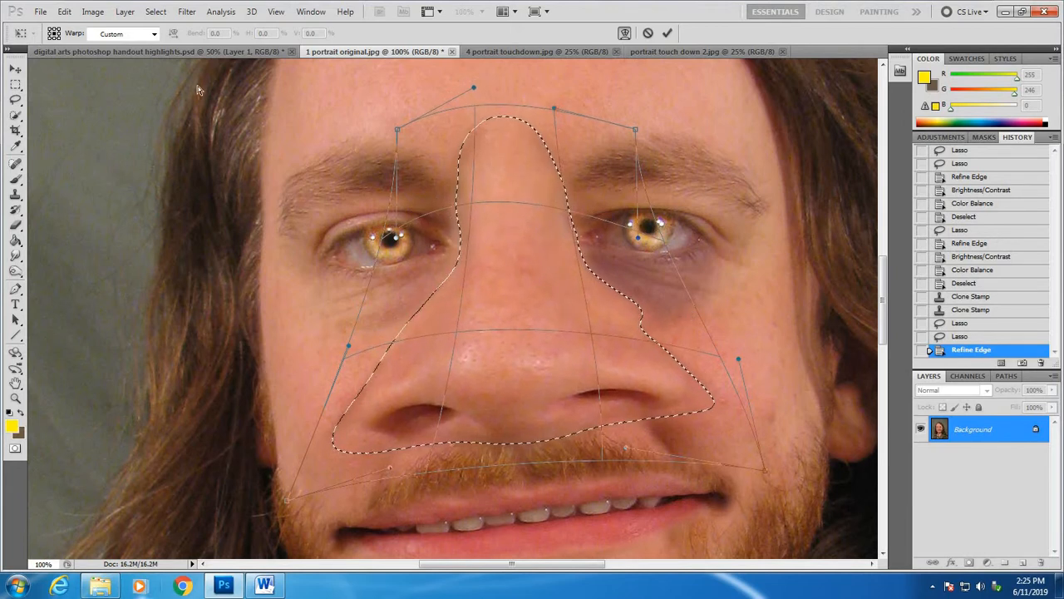
# Switch to the digital arts handout document and highlight the Enter entry in its Keystrokes list in yellow
pyautogui.click(164, 56)
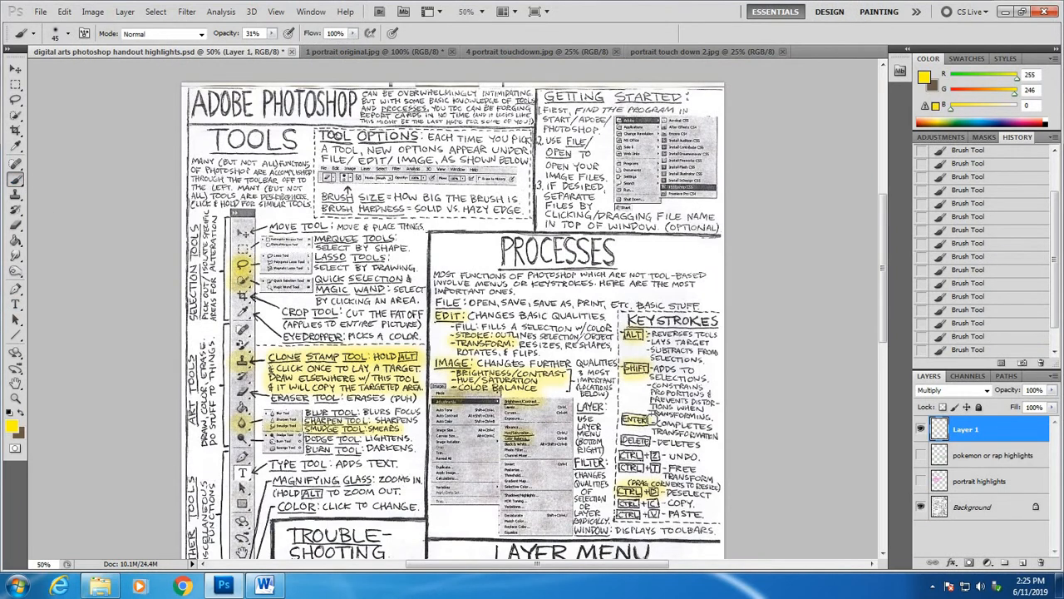
pyautogui.moveTo(632, 419); pyautogui.dragTo(637, 418)
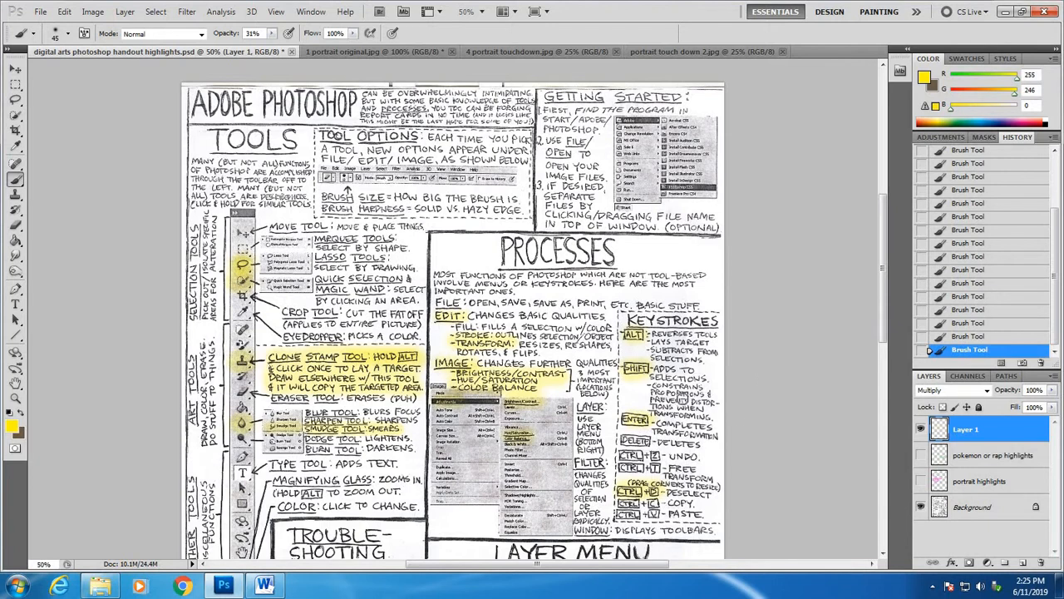
# Return to the portrait and apply a Warp transform to the selected nose, pulling both nostrils outward across the cheeks
pyautogui.click(363, 52)
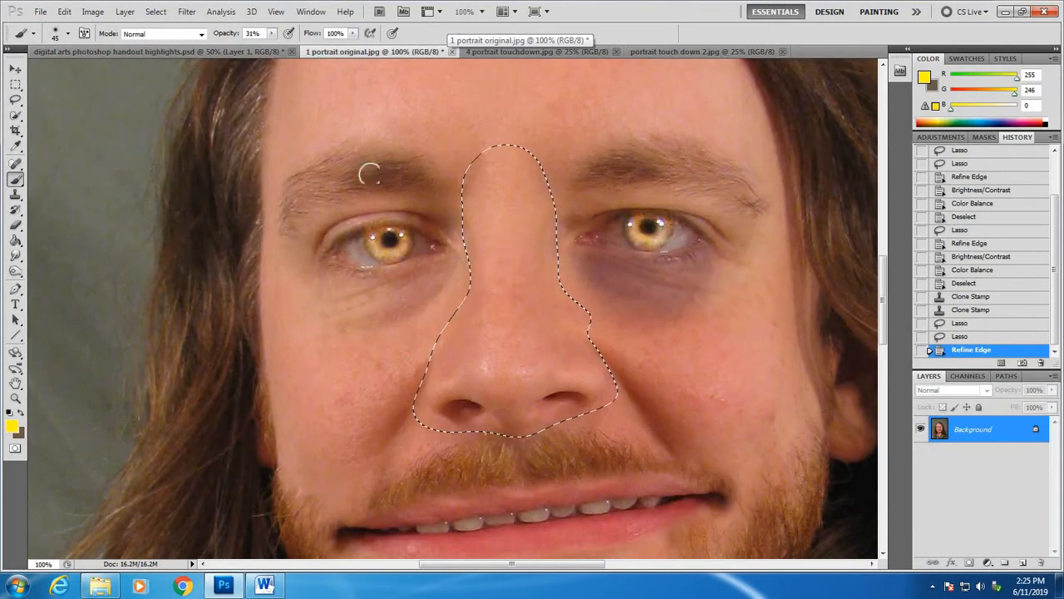
pyautogui.click(64, 12)
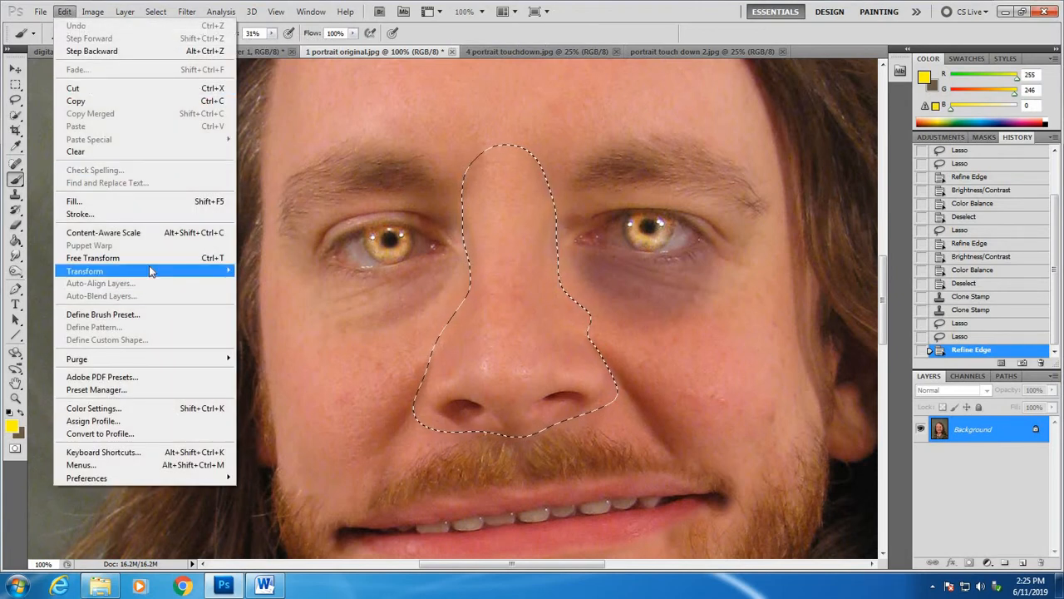
pyautogui.moveTo(149, 271)
pyautogui.click(331, 354)
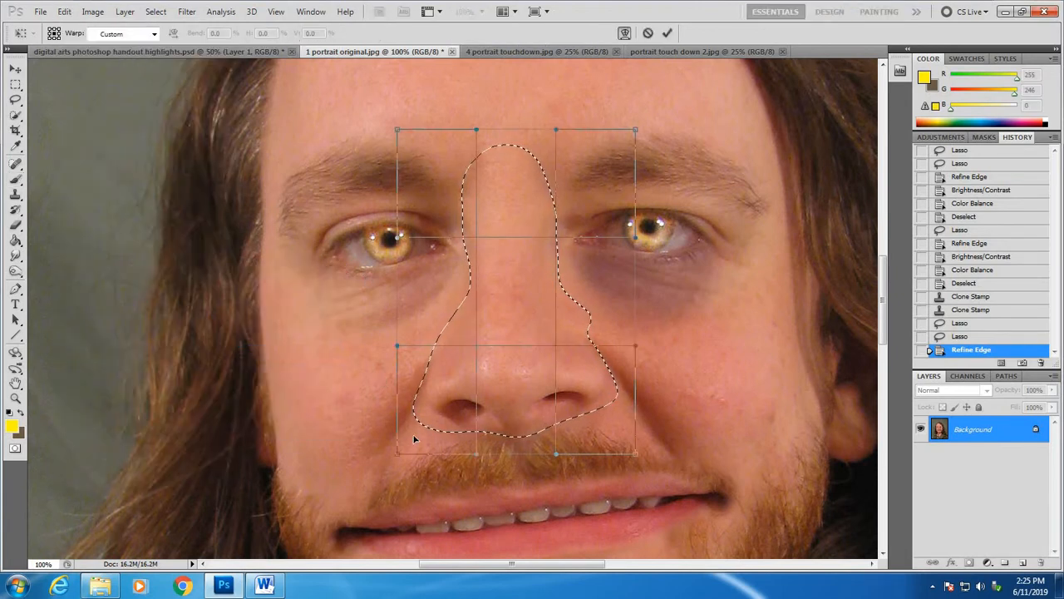
pyautogui.moveTo(398, 453); pyautogui.dragTo(255, 496)
pyautogui.moveTo(635, 453); pyautogui.dragTo(665, 450)
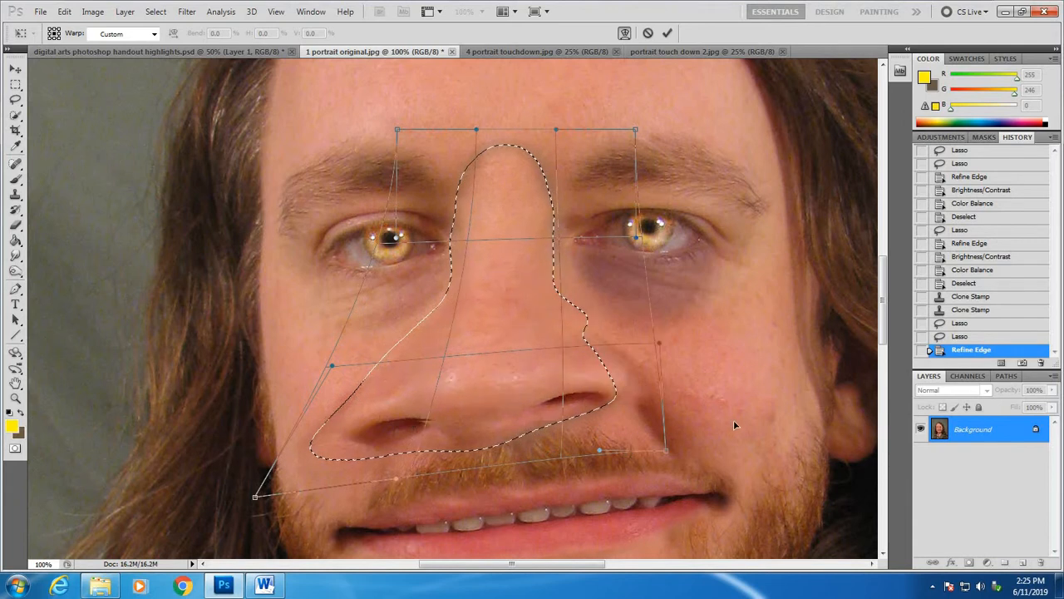
pyautogui.moveTo(733, 420)
pyautogui.mouseDown()
pyautogui.moveTo(739, 435)
pyautogui.moveTo(729, 432)
pyautogui.mouseUp()
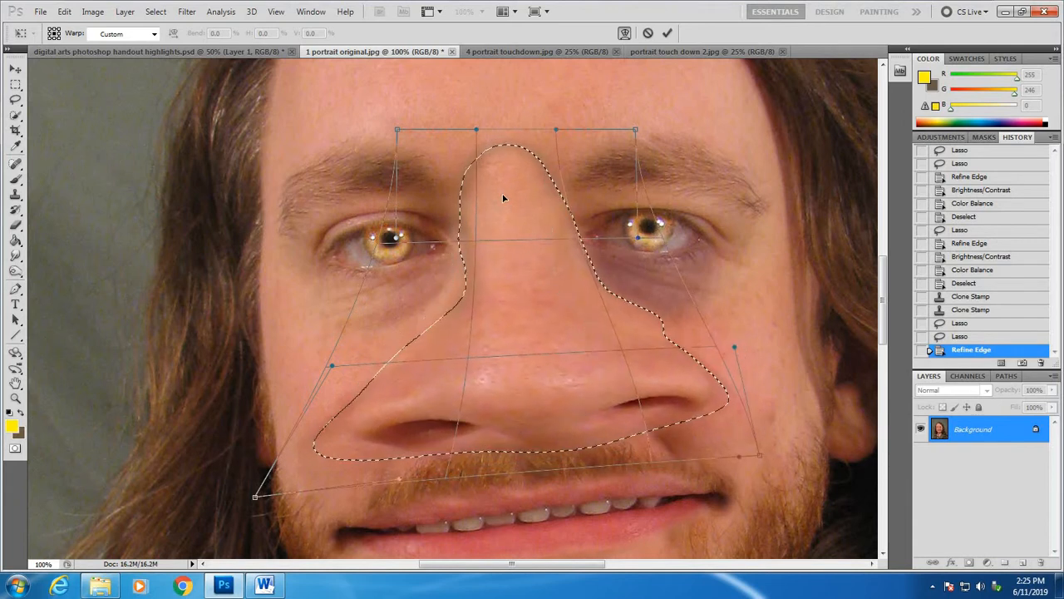
# Warp the nose bridge upward between the eyebrows and shift the nose's middle sideways, apply the transform, and deselect
pyautogui.moveTo(503, 198); pyautogui.dragTo(499, 155)
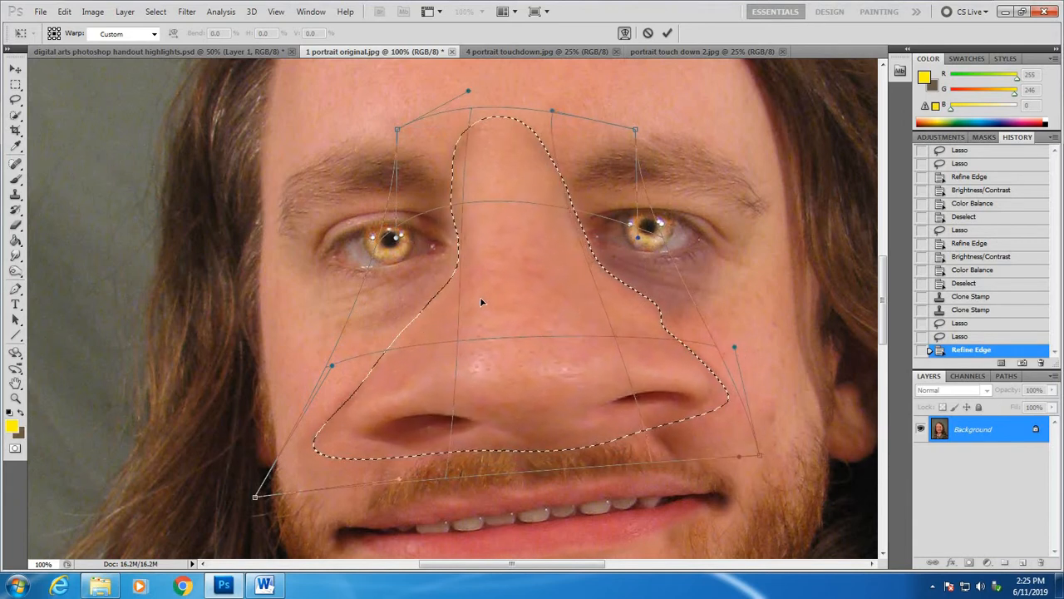
pyautogui.moveTo(582, 412); pyautogui.dragTo(541, 416)
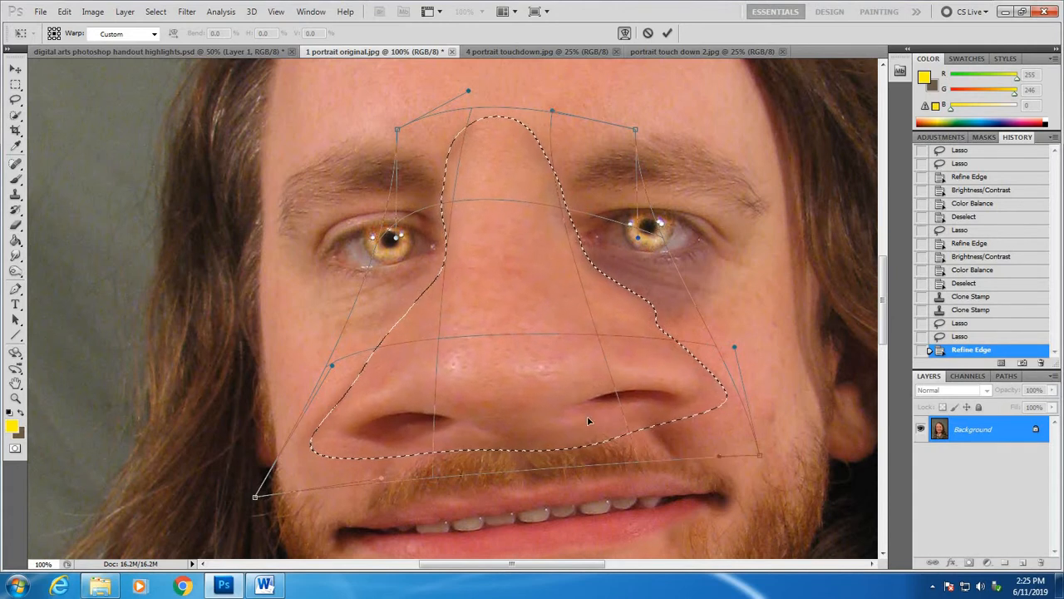
pyautogui.press('Return')
pyautogui.press('b')
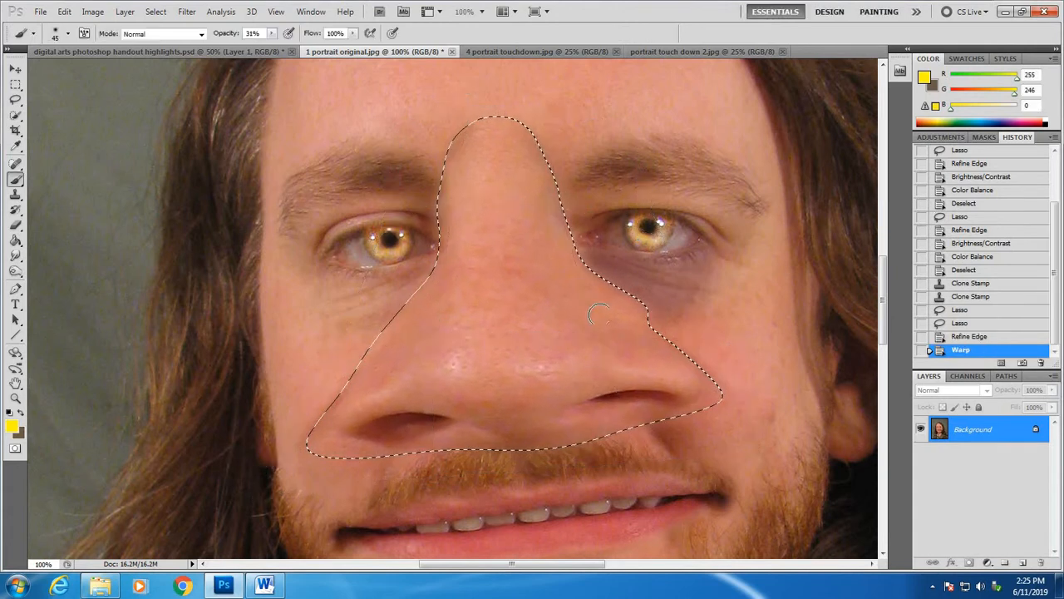
pyautogui.hotkey('ctrl', 'd')
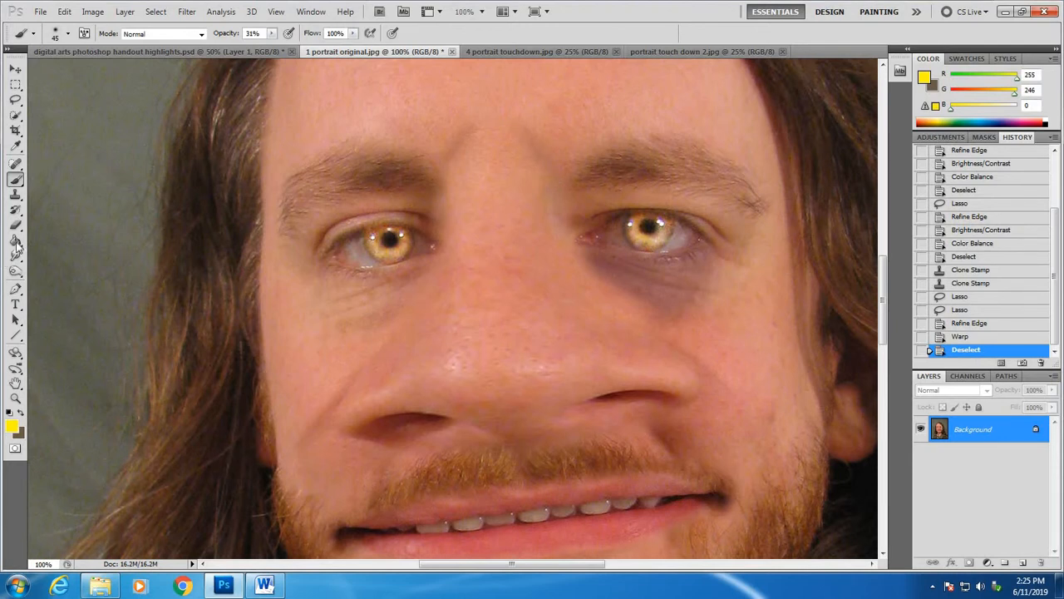
# Use the Clone Stamp with sampled skin to cover the warp edges between the eyebrows and beside the left-hand nostril
pyautogui.click(15, 193)
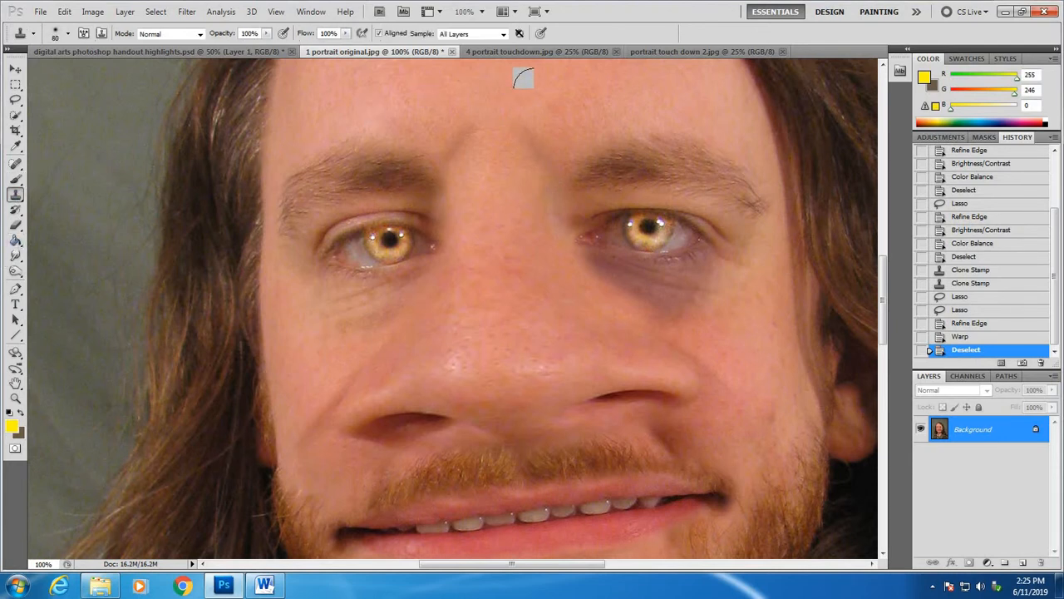
pyautogui.keyDown('alt'); pyautogui.click(555, 100); pyautogui.keyUp('alt')
pyautogui.moveTo(518, 119); pyautogui.dragTo(523, 138)
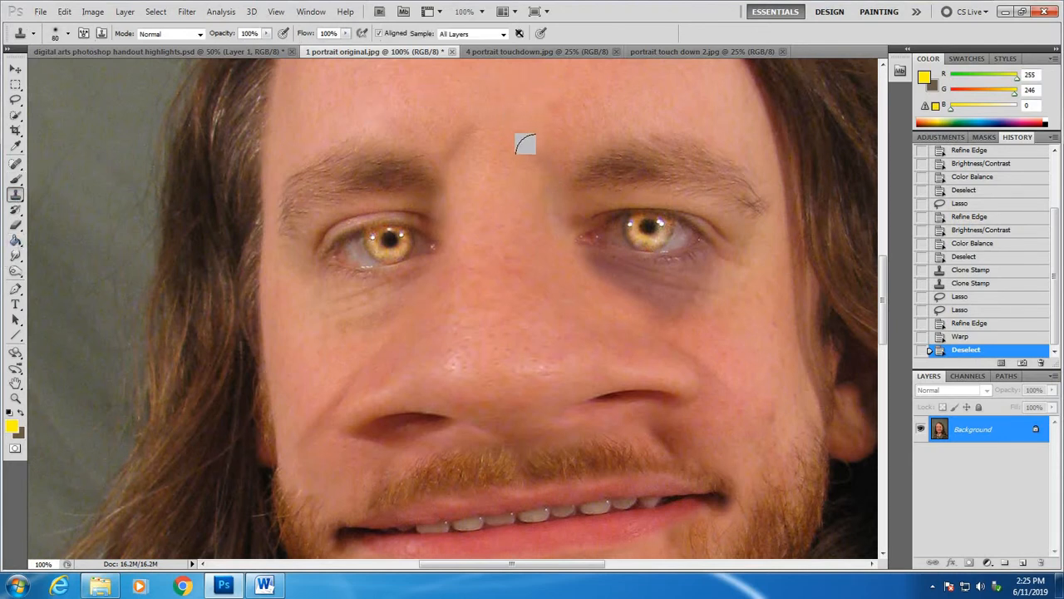
pyautogui.click(447, 137)
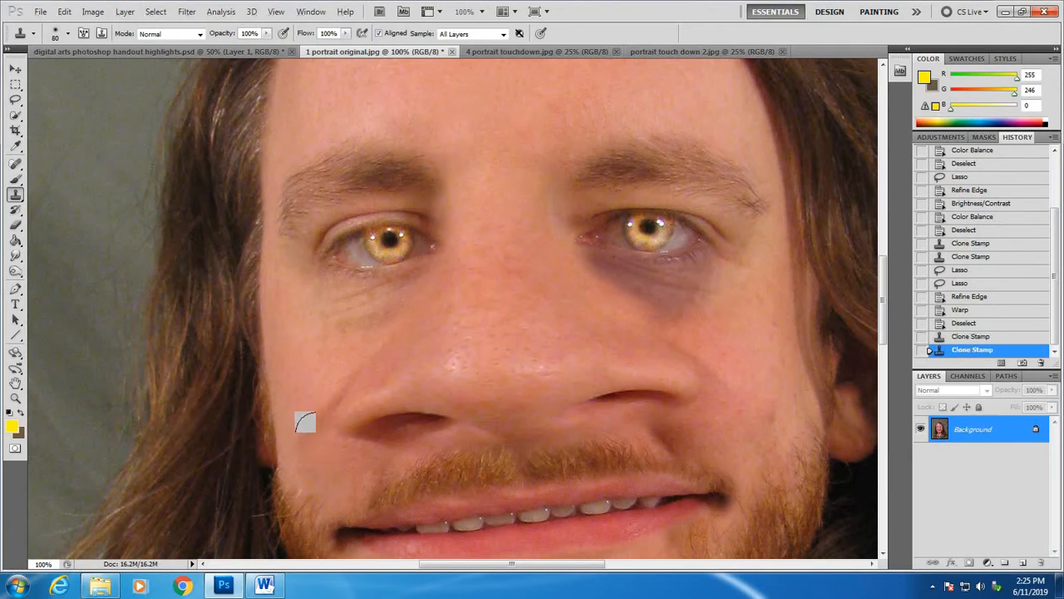
pyautogui.click(339, 411)
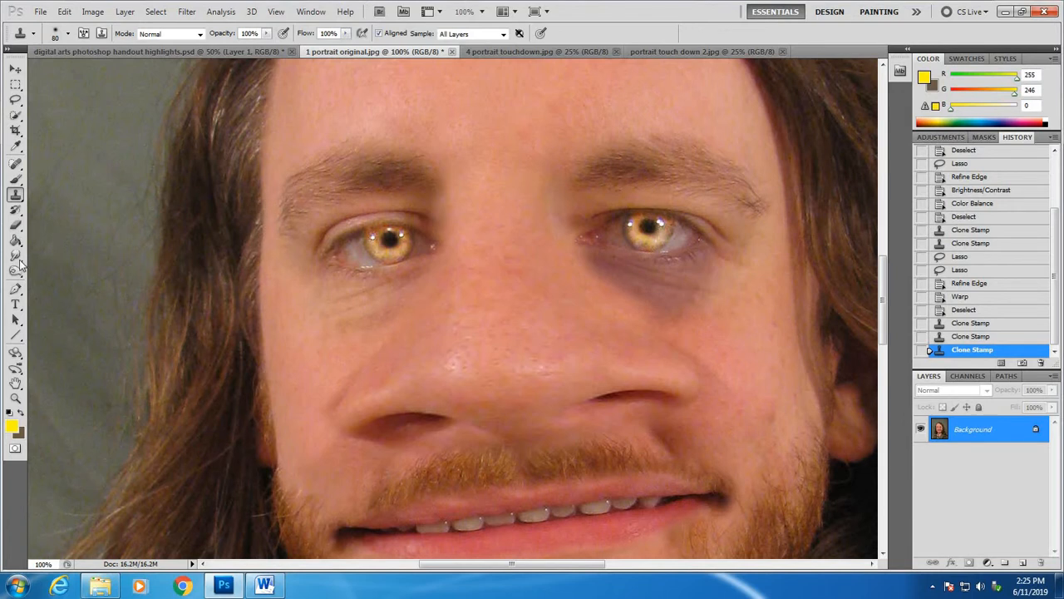
# Try smudging the skin along the nose with the Smudge tool at 40% strength, and undo the smudge
pyautogui.press('r')
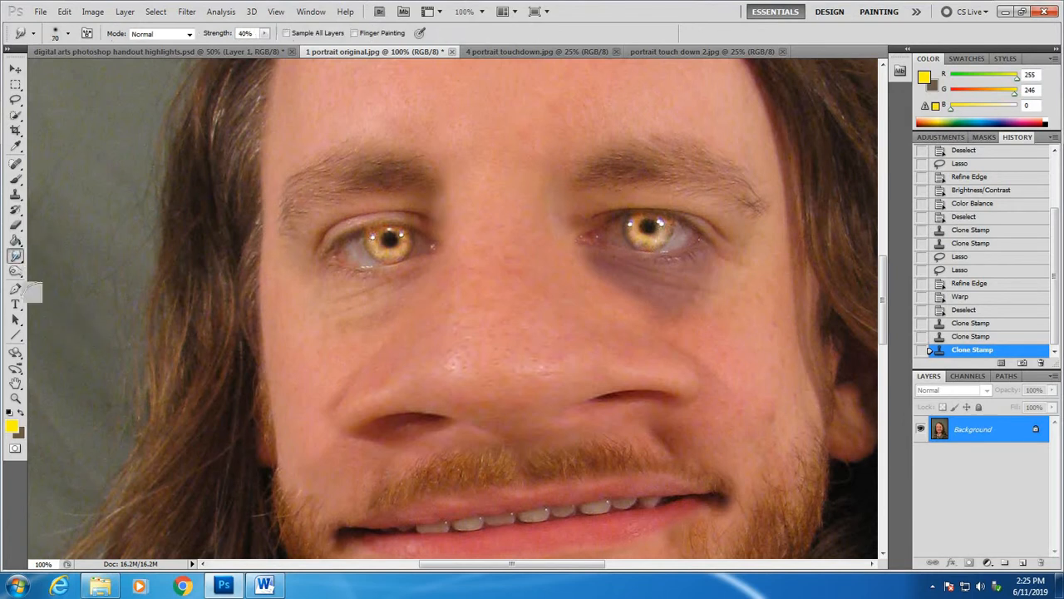
pyautogui.click(16, 400)
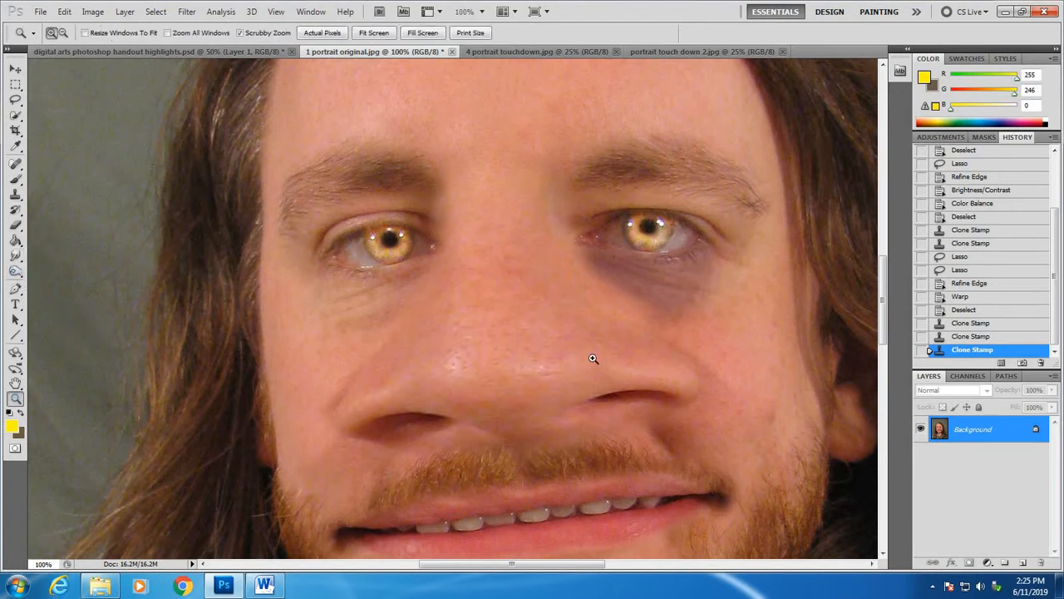
pyautogui.click(16, 257)
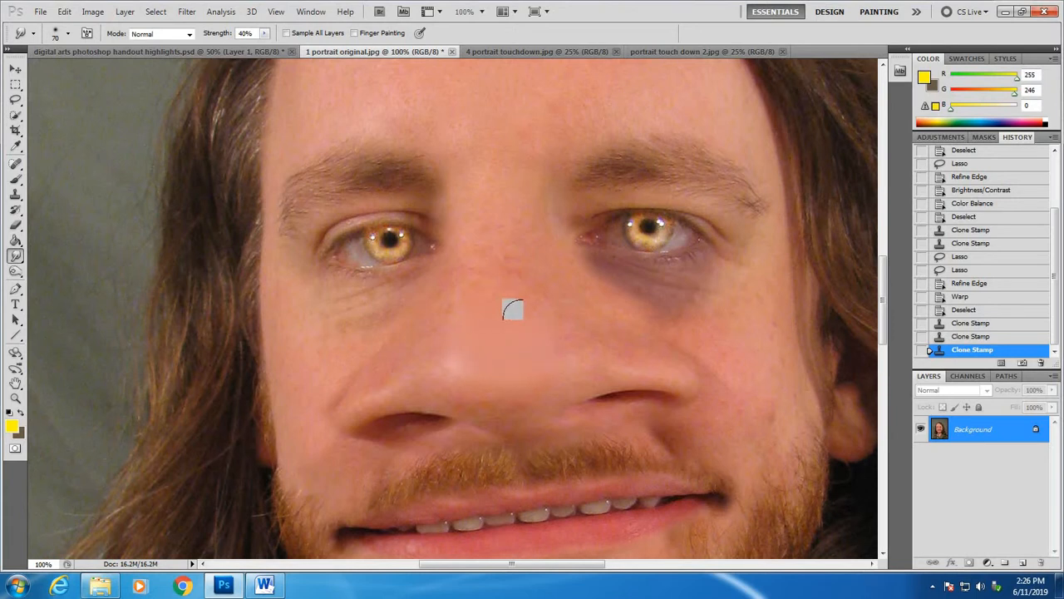
pyautogui.moveTo(514, 308); pyautogui.dragTo(520, 304)
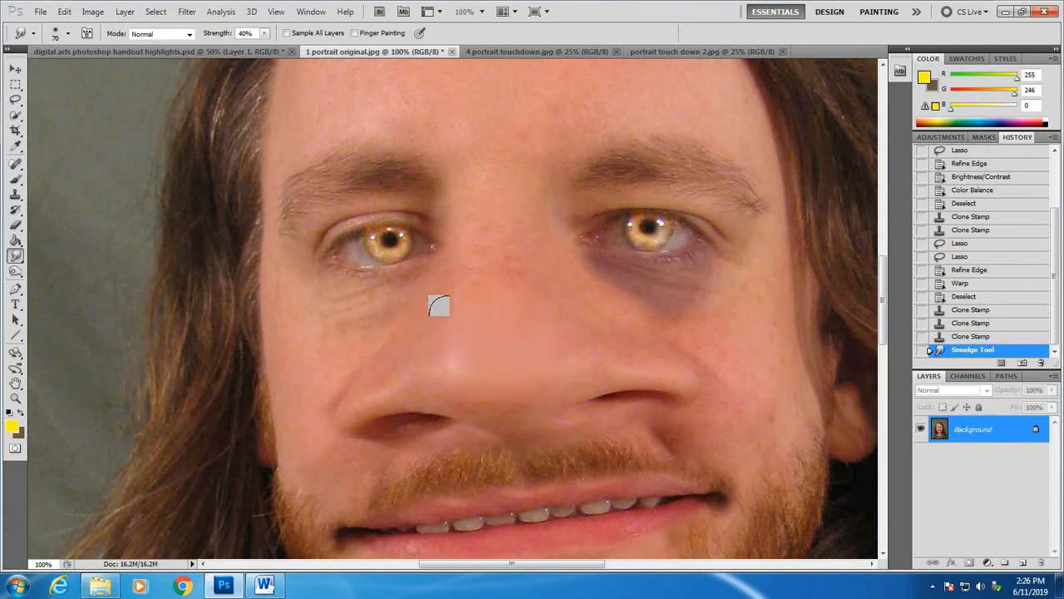
pyautogui.click(66, 12)
pyautogui.click(66, 24)
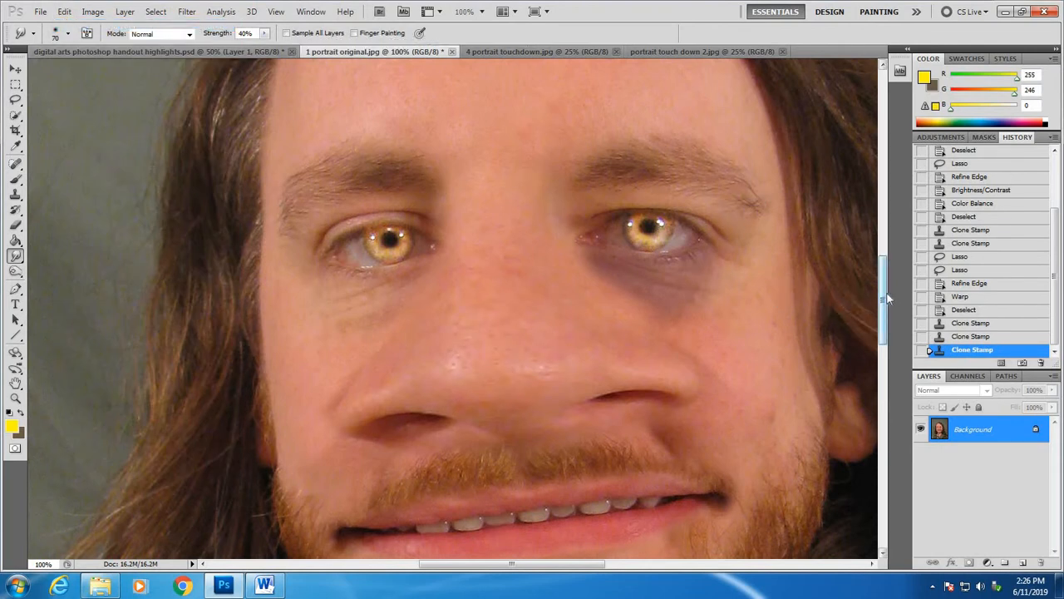
# Set the Smudge tool's strength to 100% with the whole face in view
pyautogui.moveTo(887, 298); pyautogui.dragTo(889, 284)
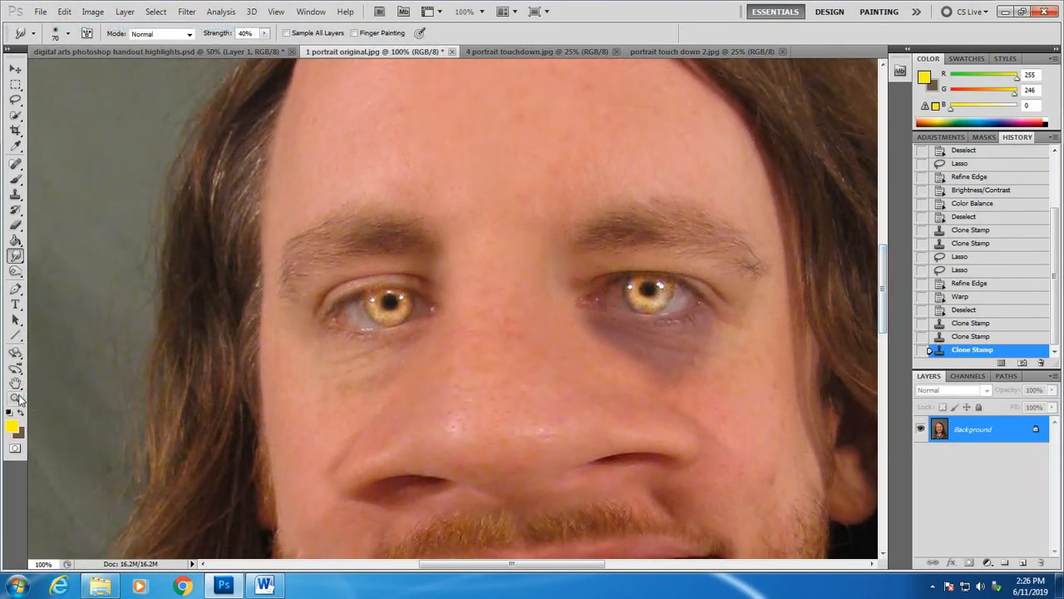
pyautogui.click(15, 398)
pyautogui.keyDown('alt'); pyautogui.click(549, 255); pyautogui.keyUp('alt')
pyautogui.keyDown('alt'); pyautogui.click(604, 258); pyautogui.keyUp('alt')
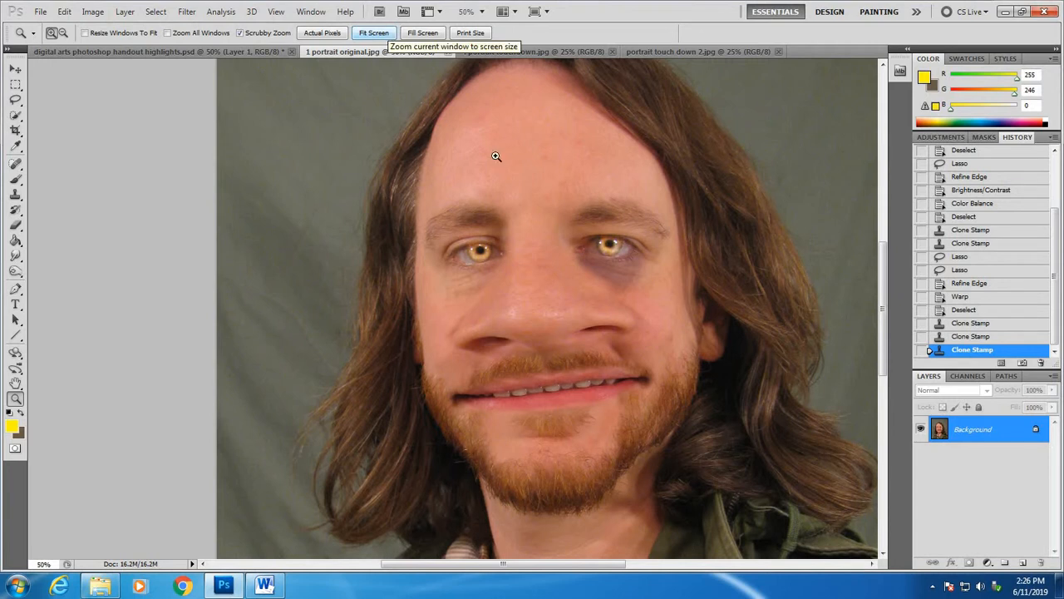
pyautogui.click(15, 256)
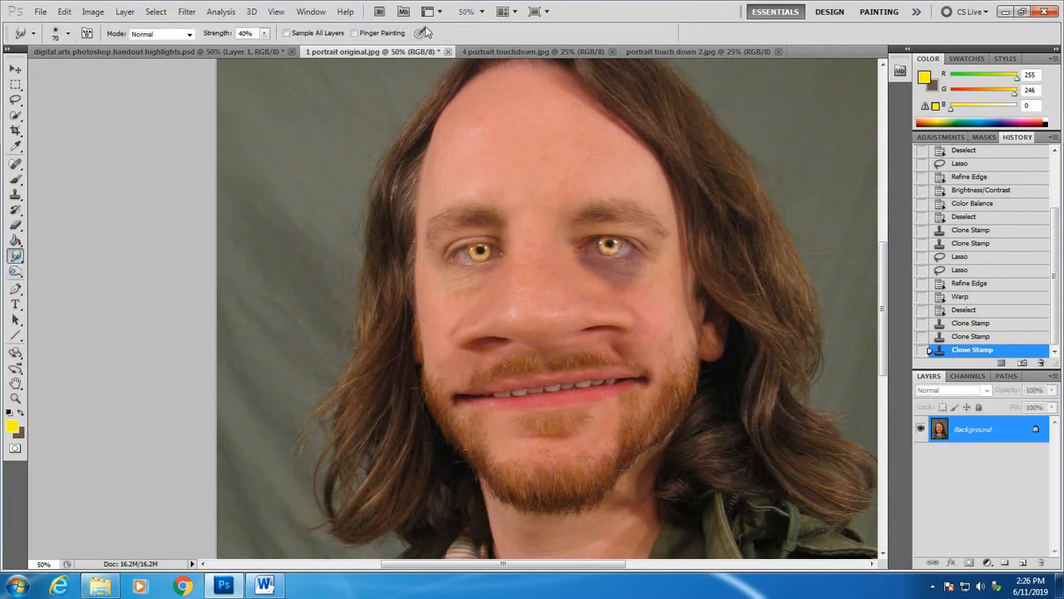
pyautogui.click(266, 36)
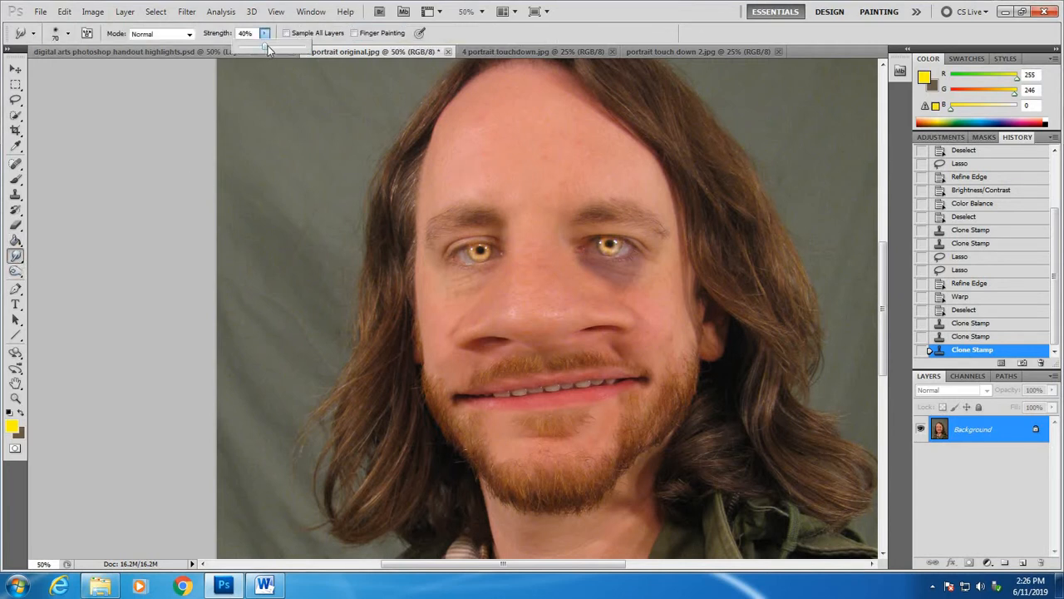
pyautogui.click(612, 23)
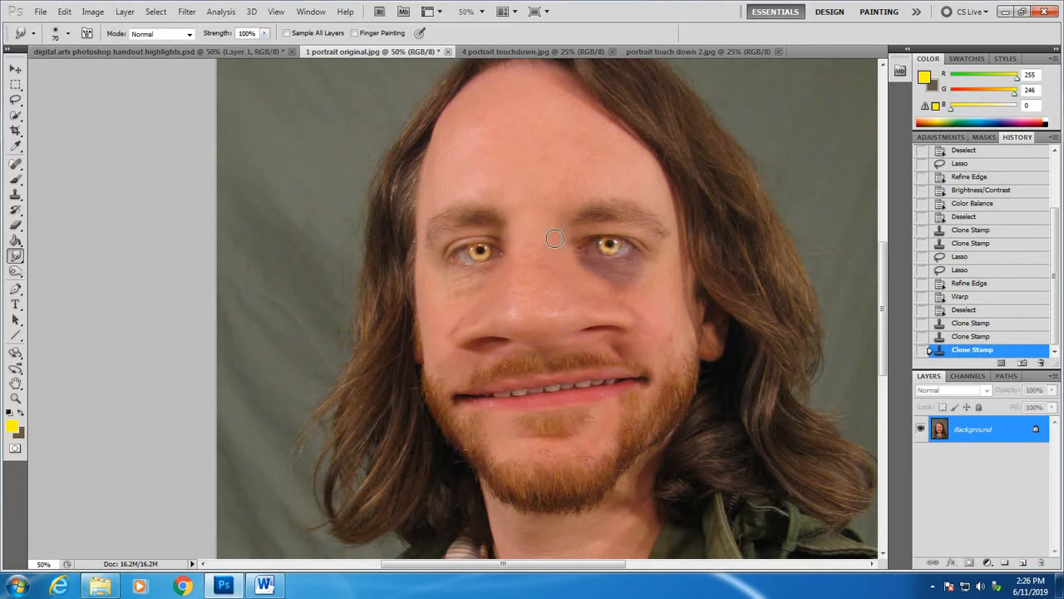
# Enlarge the Smudge brush to 300 px and set its hardness to 68%
pyautogui.press(']')
pyautogui.press(']')
pyautogui.press(']')
pyautogui.press(']')
pyautogui.press(']')
pyautogui.click(68, 33)
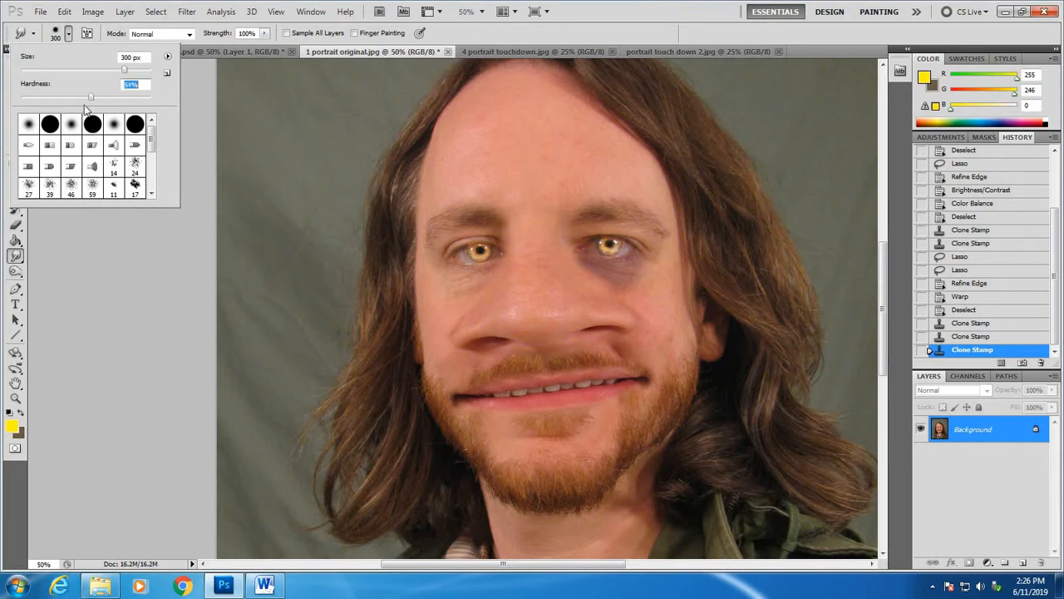
pyautogui.press('Return')
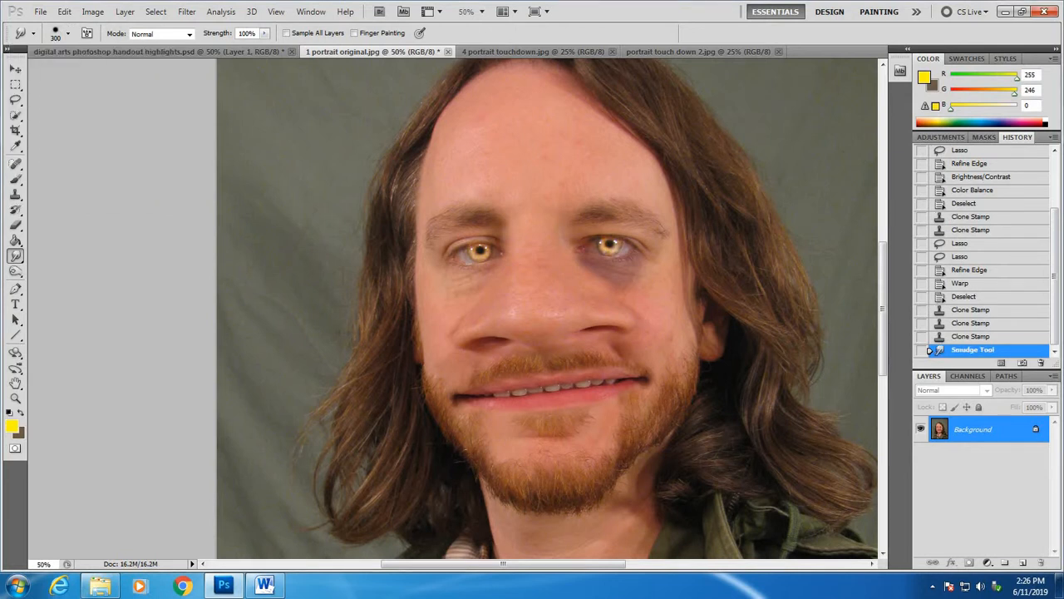
# Try smudging the left-hand eye outward past the hair with the 300 px brush, and revert that stroke
pyautogui.moveTo(483, 245)
pyautogui.mouseDown()
pyautogui.moveTo(414, 242)
pyautogui.moveTo(383, 218)
pyautogui.moveTo(342, 224)
pyautogui.moveTo(304, 191)
pyautogui.mouseUp()
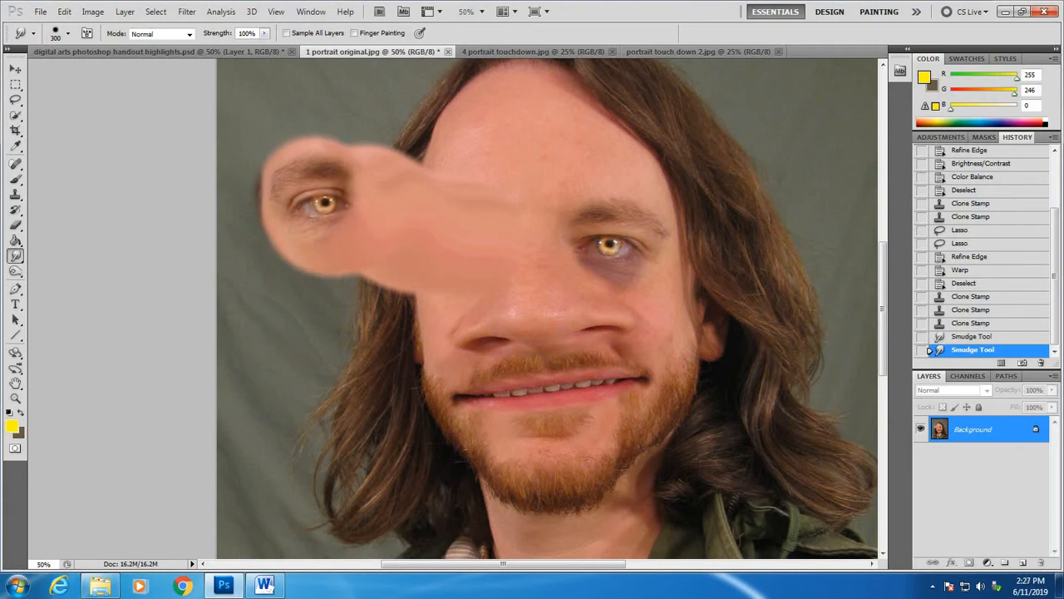
pyautogui.click(968, 336)
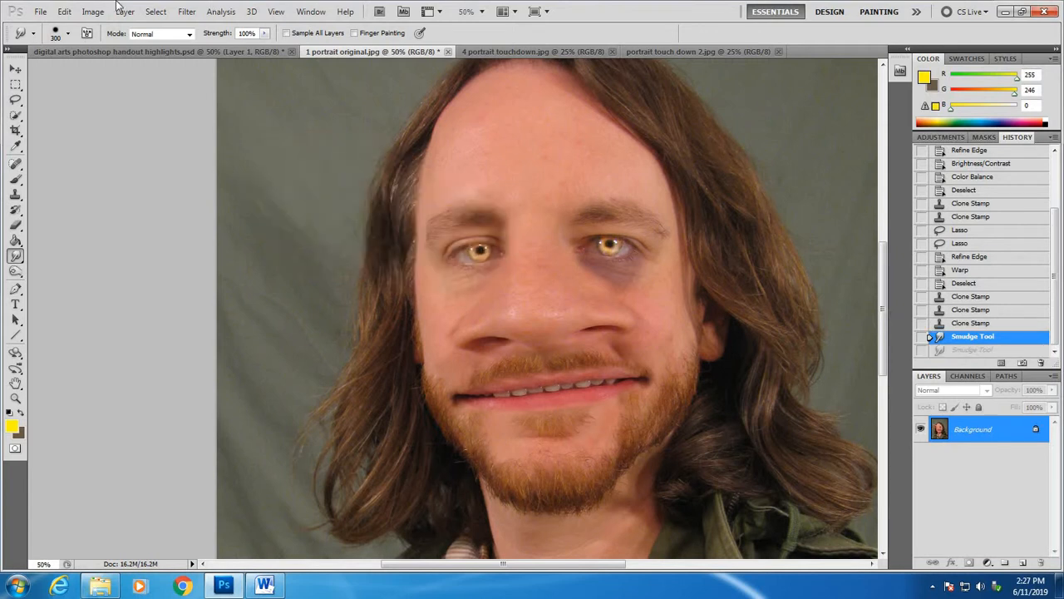
# Reduce the Smudge brush to 174 px and pull the left-hand eye up and outward over the background in a wavy stalk
pyautogui.click(68, 33)
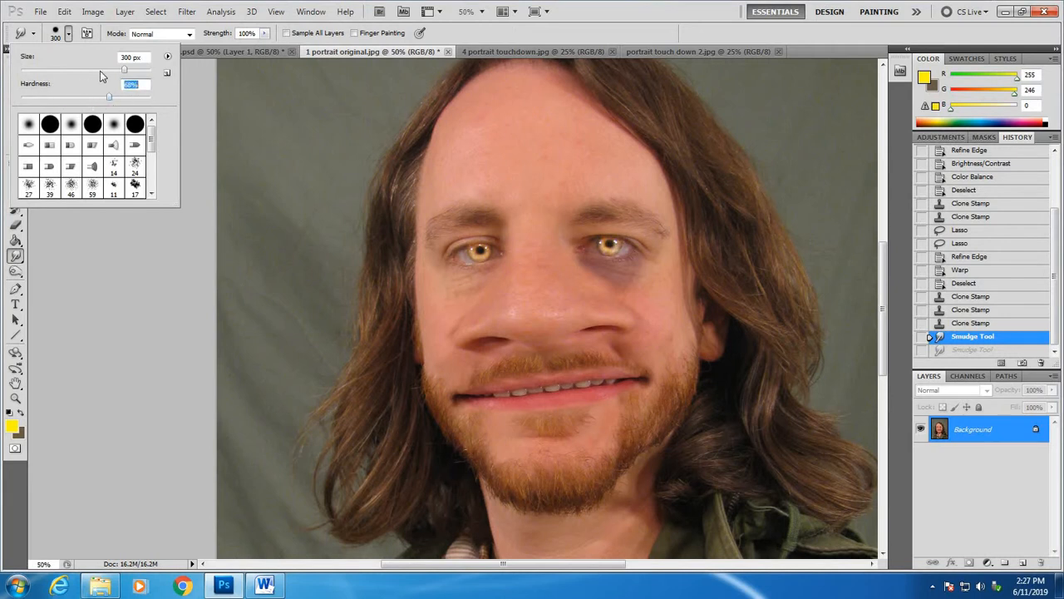
pyautogui.moveTo(111, 73); pyautogui.dragTo(110, 71)
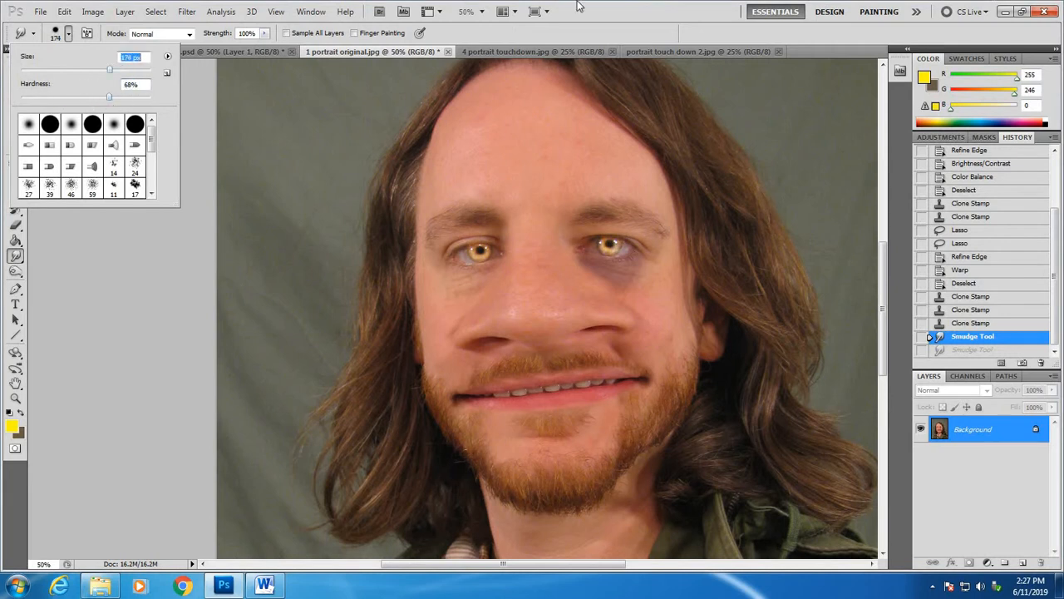
pyautogui.press('Return')
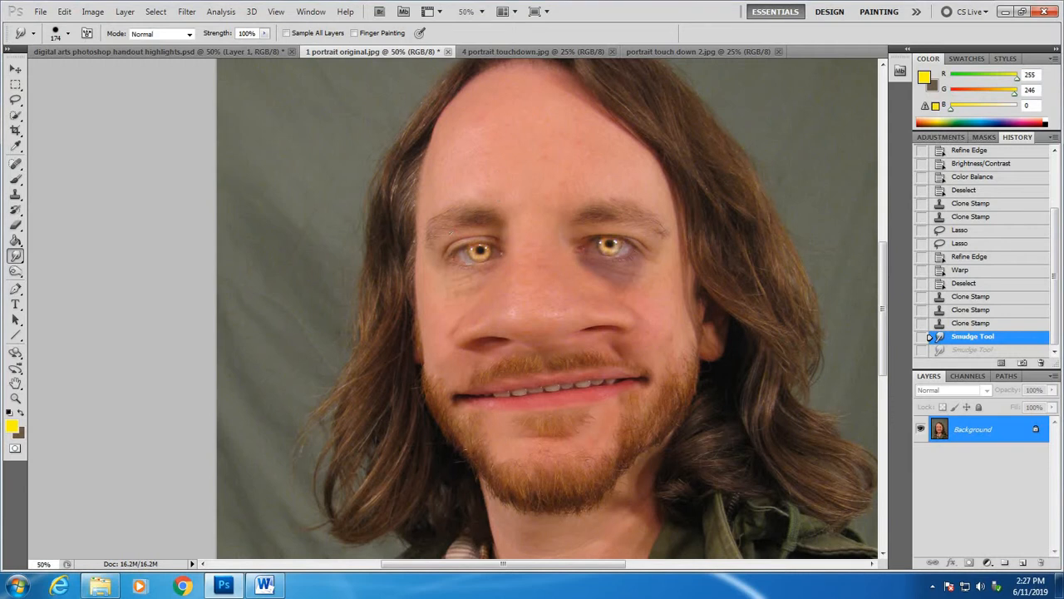
pyautogui.moveTo(448, 235)
pyautogui.mouseDown()
pyautogui.moveTo(453, 258)
pyautogui.moveTo(428, 279)
pyautogui.moveTo(391, 245)
pyautogui.moveTo(363, 236)
pyautogui.moveTo(353, 265)
pyautogui.moveTo(328, 172)
pyautogui.moveTo(275, 148)
pyautogui.moveTo(261, 119)
pyautogui.mouseUp()
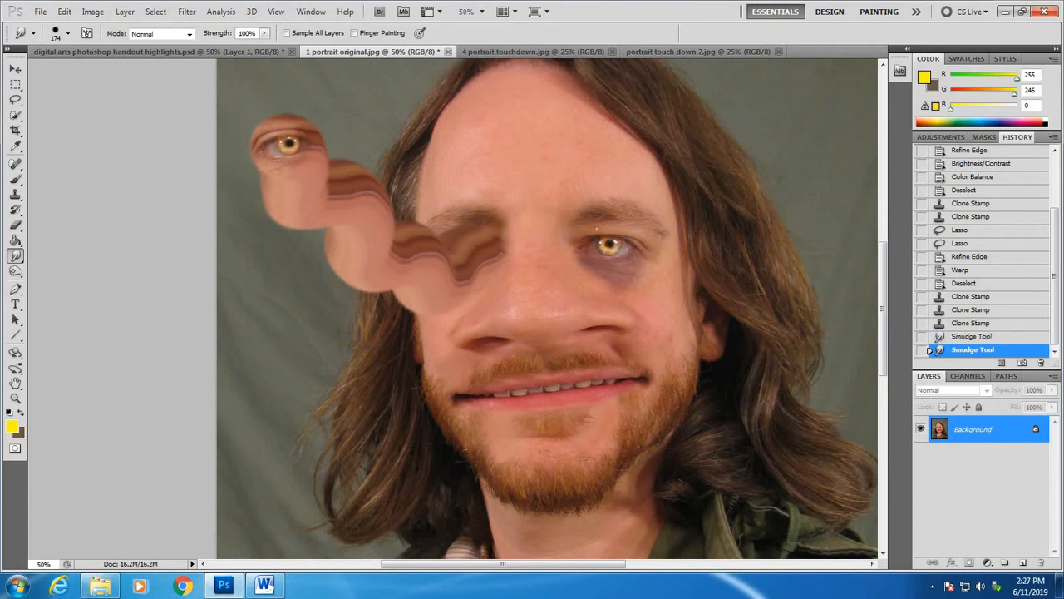
# Try smudging the right-hand eye up and outward with the 174 px brush, and revert that stroke
pyautogui.moveTo(600, 228)
pyautogui.mouseDown()
pyautogui.moveTo(642, 208)
pyautogui.moveTo(695, 198)
pyautogui.moveTo(719, 165)
pyautogui.moveTo(811, 112)
pyautogui.mouseUp()
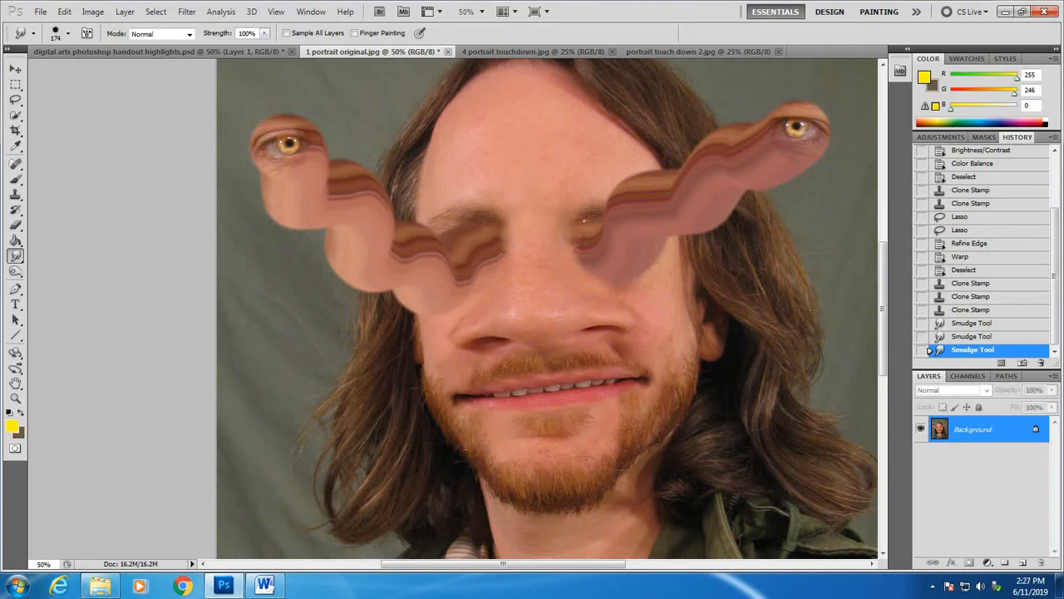
pyautogui.click(971, 336)
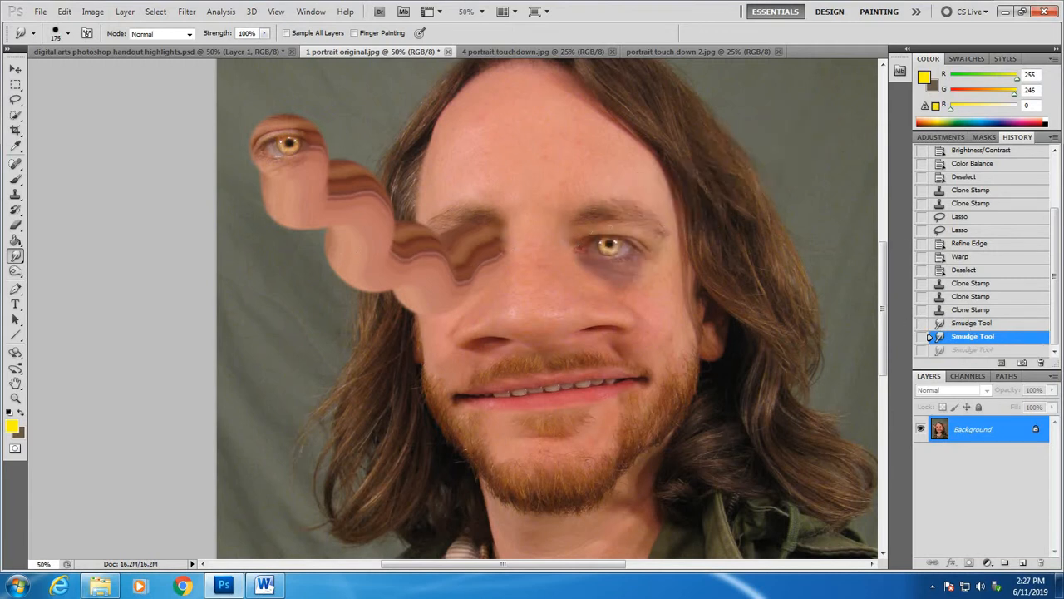
# Smudge the right-hand eye up and outward over the hair with a 300 px brush
pyautogui.moveTo(609, 243)
pyautogui.mouseDown()
pyautogui.moveTo(622, 248)
pyautogui.moveTo(684, 200)
pyautogui.moveTo(709, 198)
pyautogui.moveTo(760, 150)
pyautogui.mouseUp()
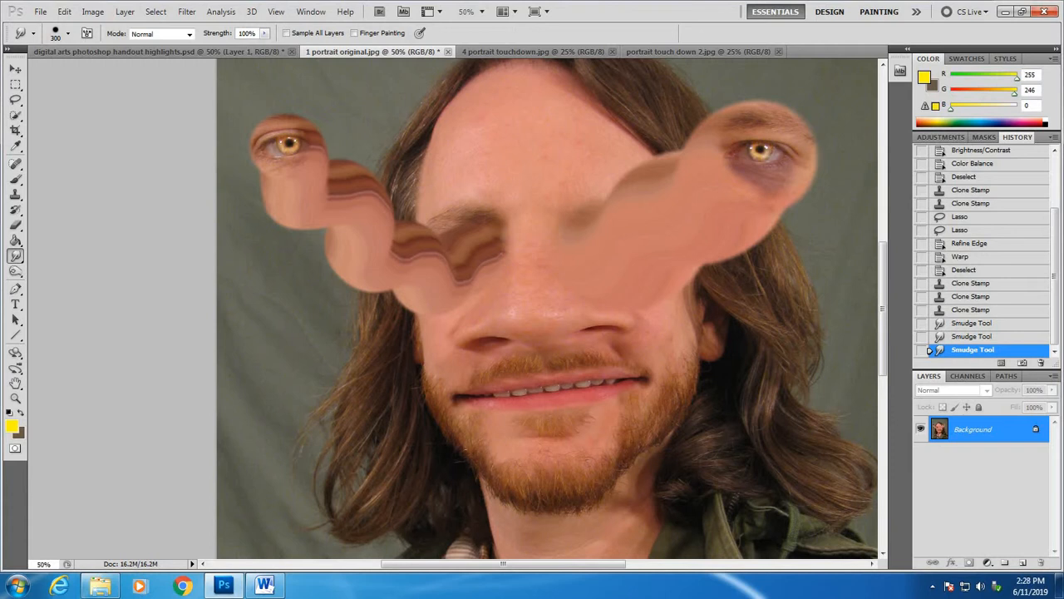
# On the handout's Layer 1, highlight the Dodge Tool and Burn Tool entries and their toolbar icon in yellow with the Brush
pyautogui.click(165, 53)
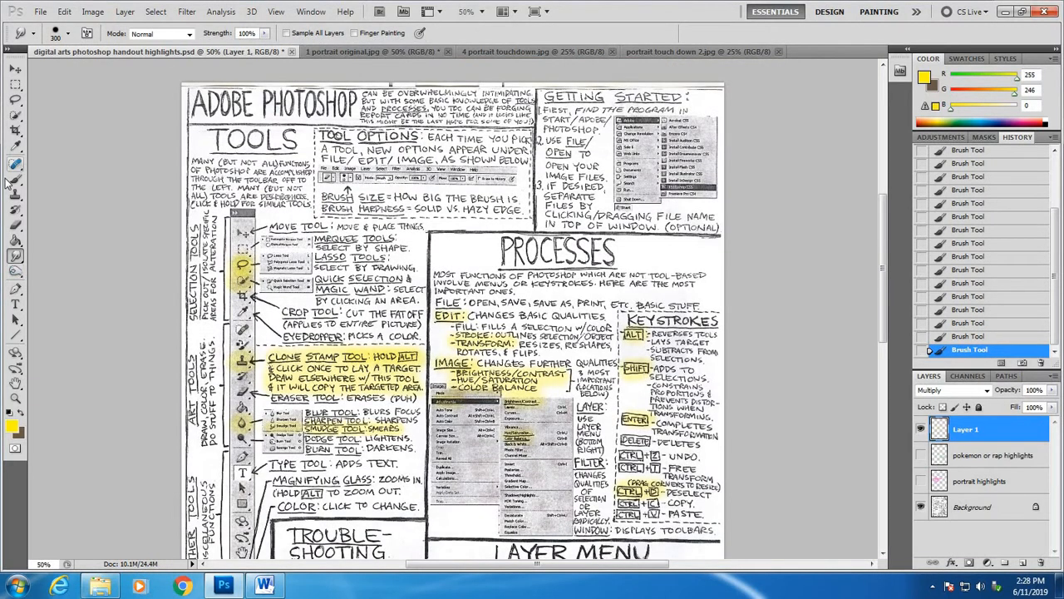
pyautogui.click(16, 399)
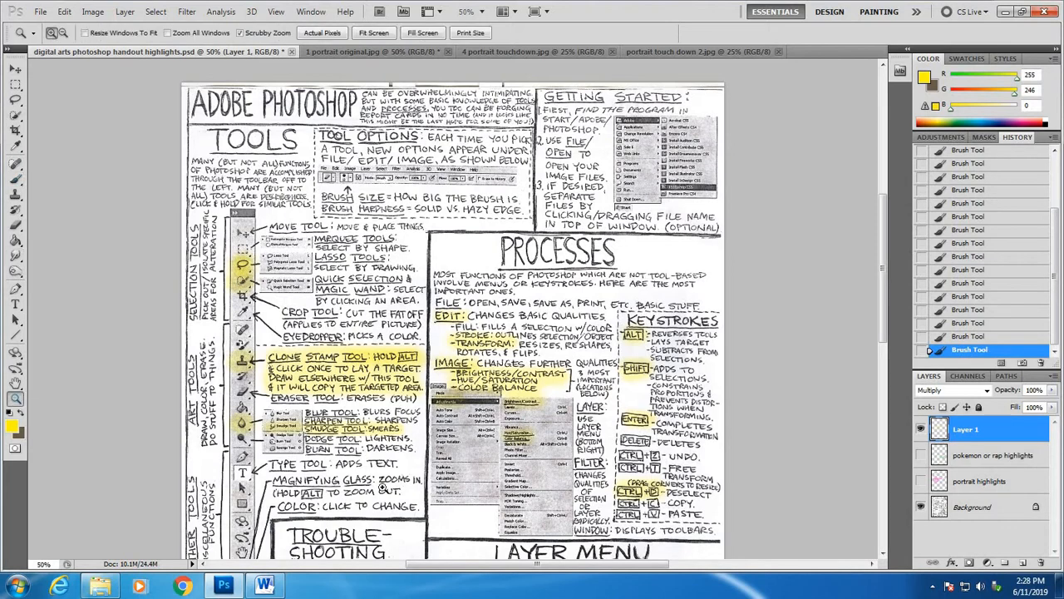
pyautogui.click(257, 445)
pyautogui.click(345, 492)
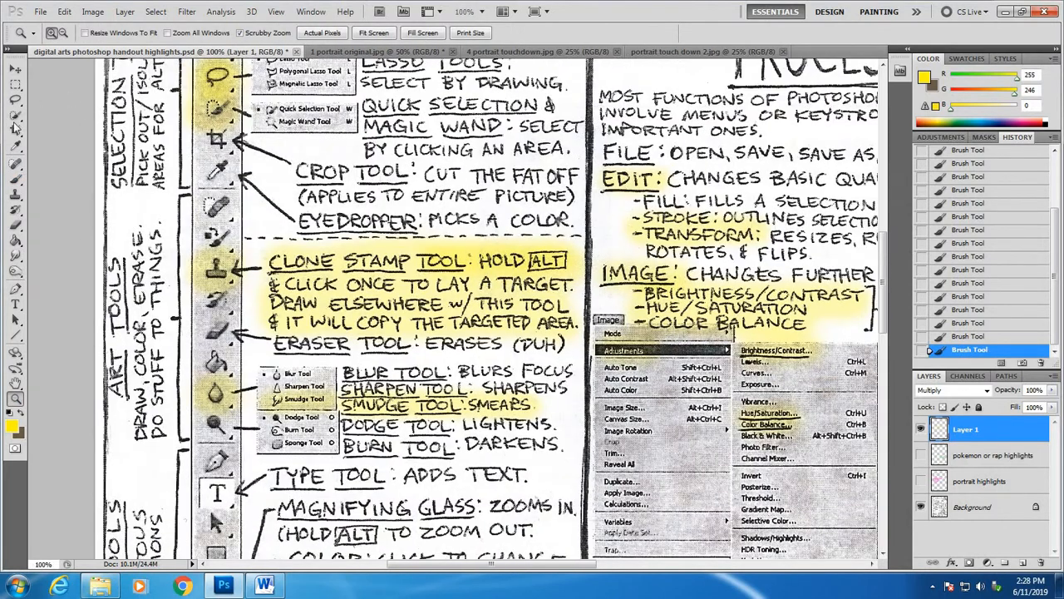
pyautogui.click(15, 181)
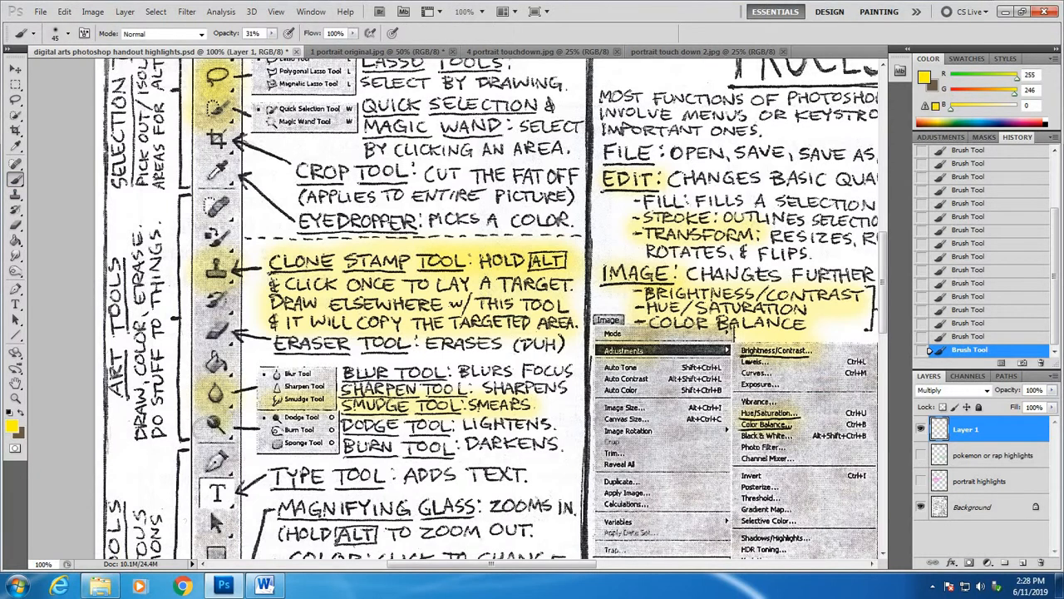
pyautogui.click(215, 423)
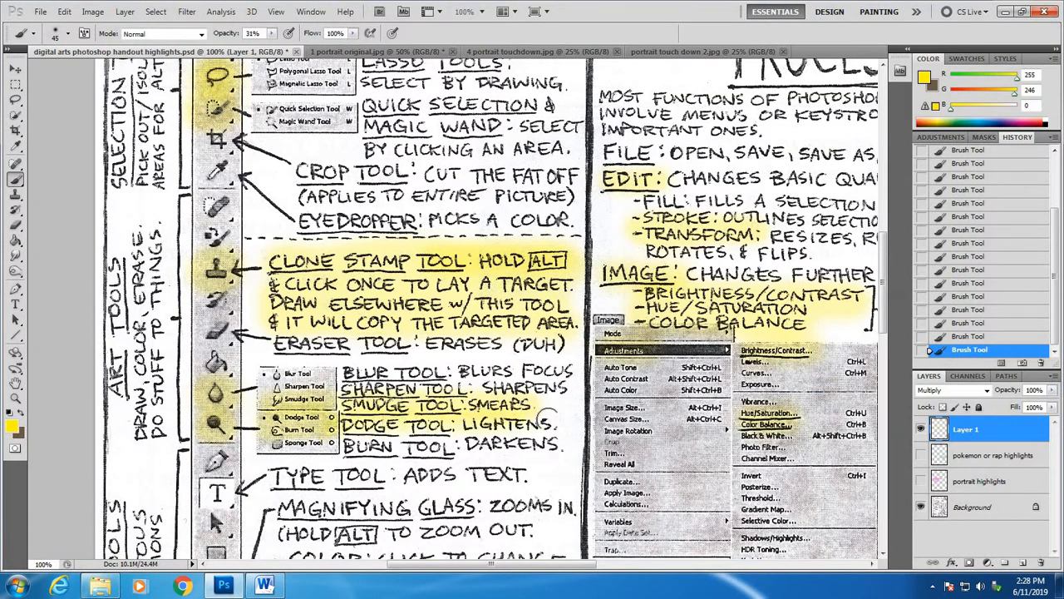
pyautogui.moveTo(351, 447)
pyautogui.mouseDown()
pyautogui.moveTo(532, 437)
pyautogui.moveTo(489, 443)
pyautogui.mouseUp()
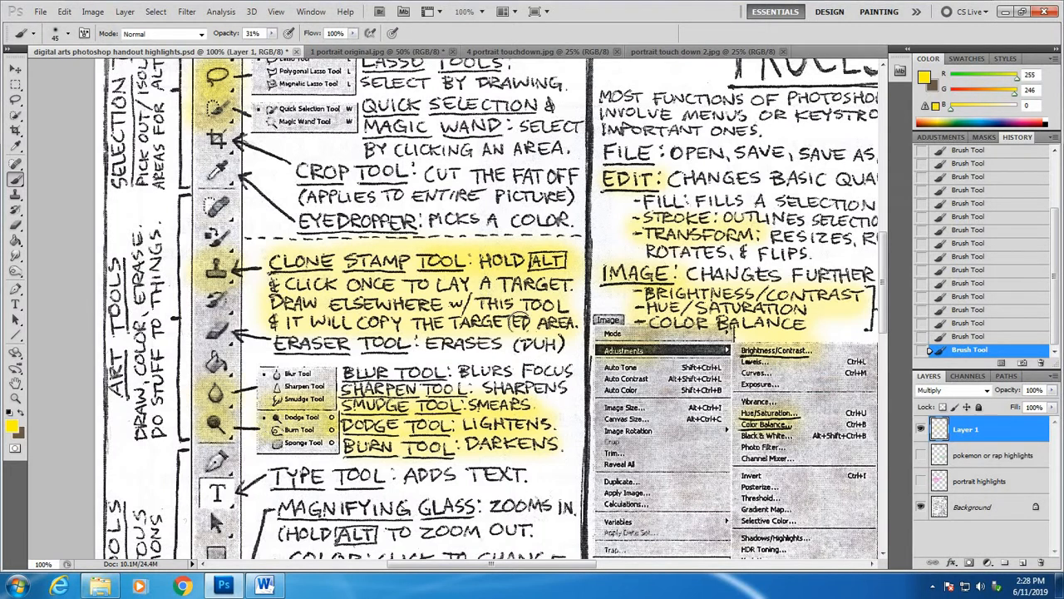
# Return to 1 portrait original.jpg and activate the Dodge tool with the Shadows range and 23% exposure
pyautogui.click(338, 52)
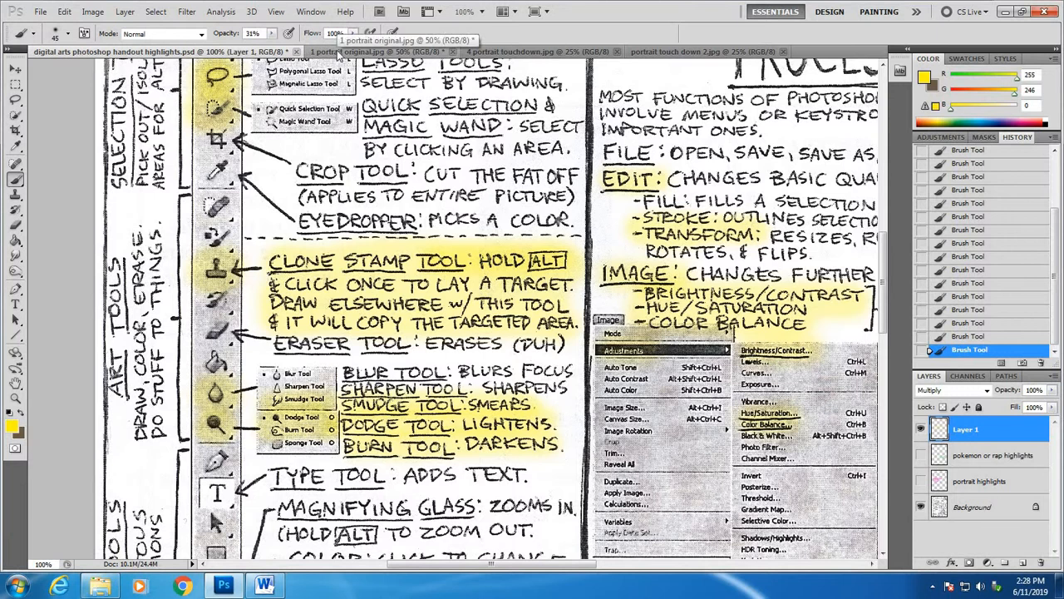
pyautogui.moveTo(14, 271); pyautogui.dragTo(58, 282)
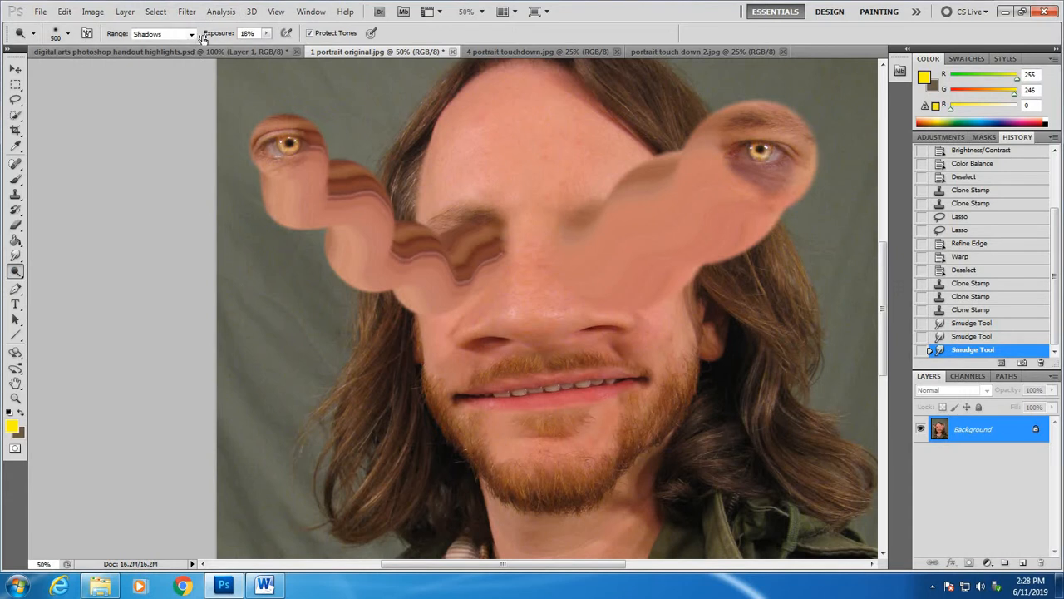
pyautogui.click(267, 33)
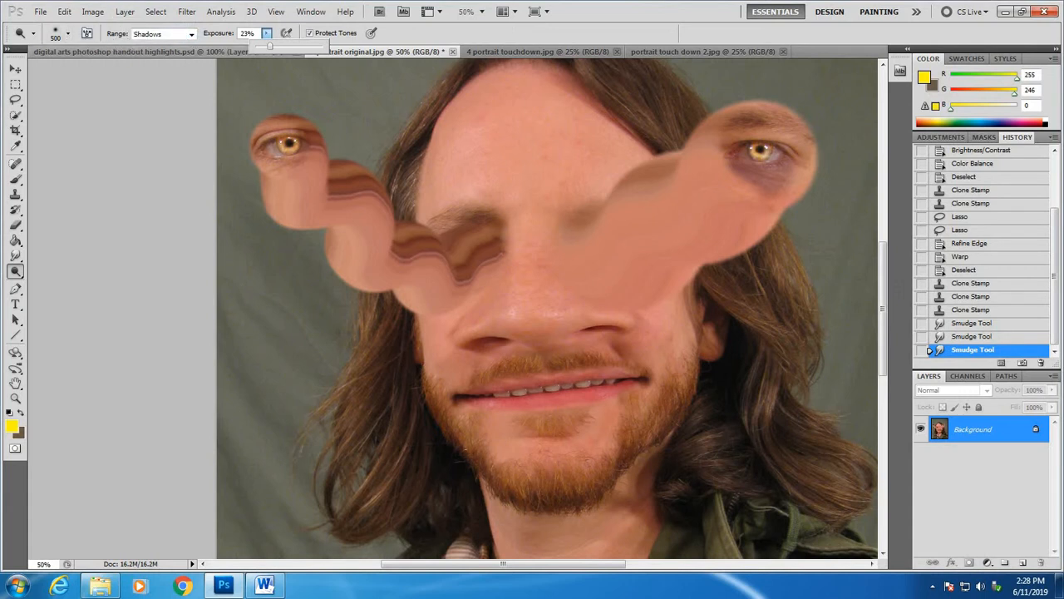
pyautogui.press('Return')
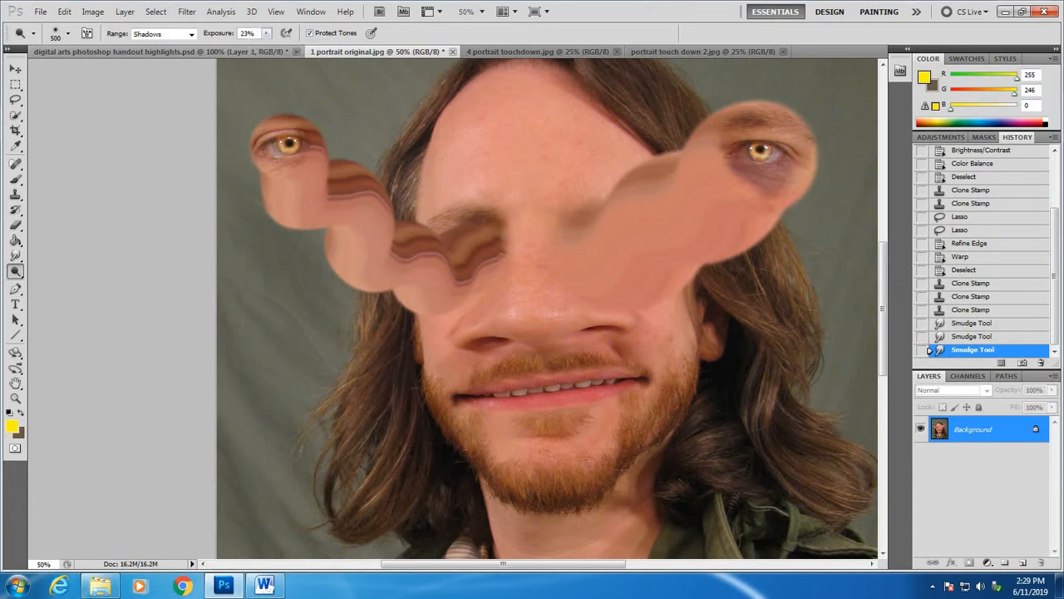
# Try dodging the shadows down the left-hand side of the face with a 500 px brush at 100% exposure, and revert the strokes
pyautogui.click(64, 11)
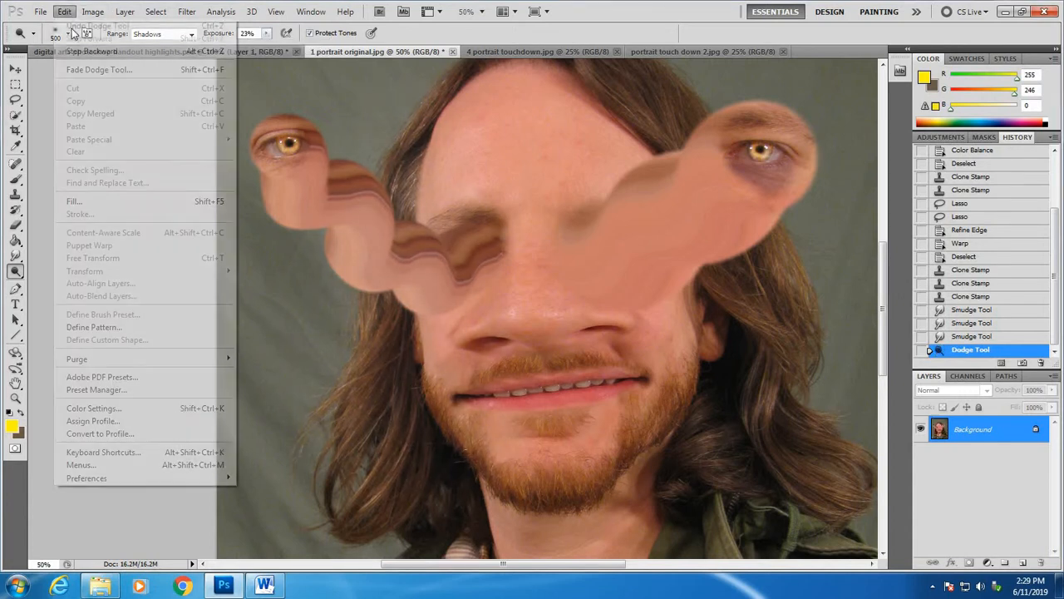
pyautogui.press('Escape')
pyautogui.click(267, 33)
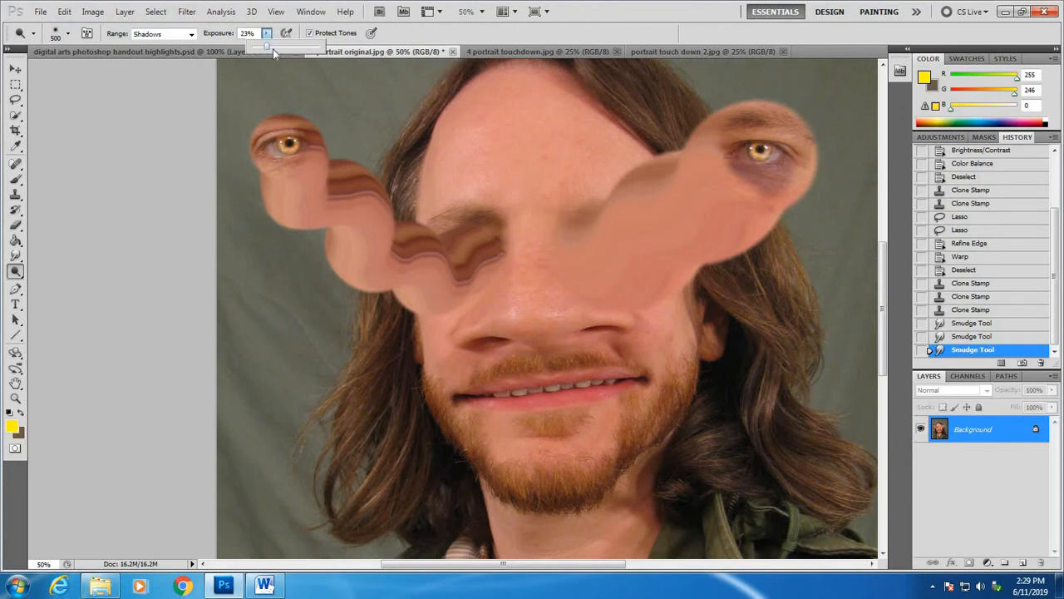
pyautogui.press('Return')
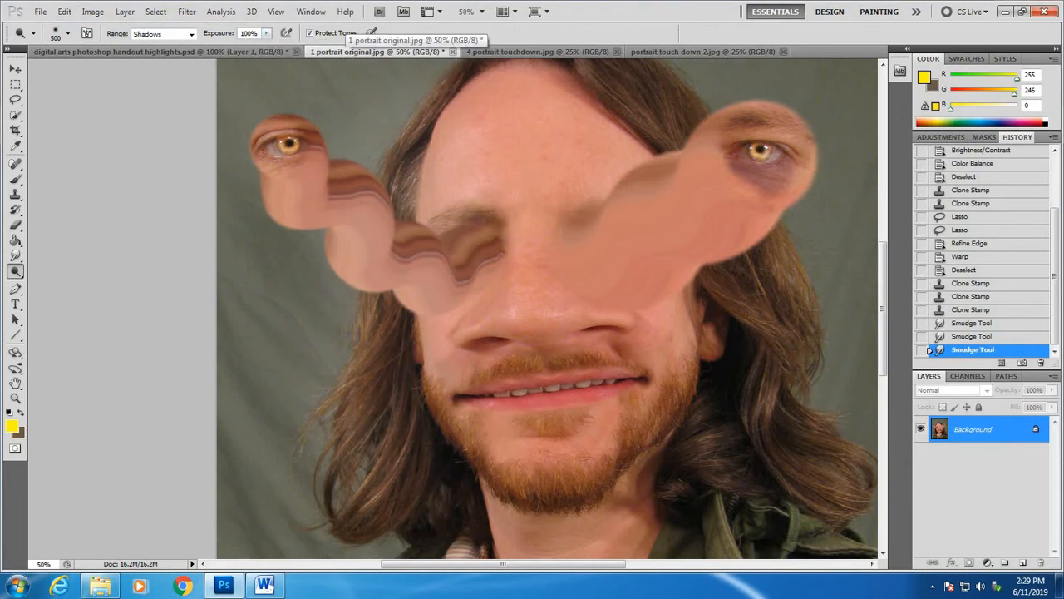
pyautogui.click(532, 349)
pyautogui.moveTo(428, 117)
pyautogui.mouseDown()
pyautogui.moveTo(390, 229)
pyautogui.moveTo(422, 485)
pyautogui.mouseUp()
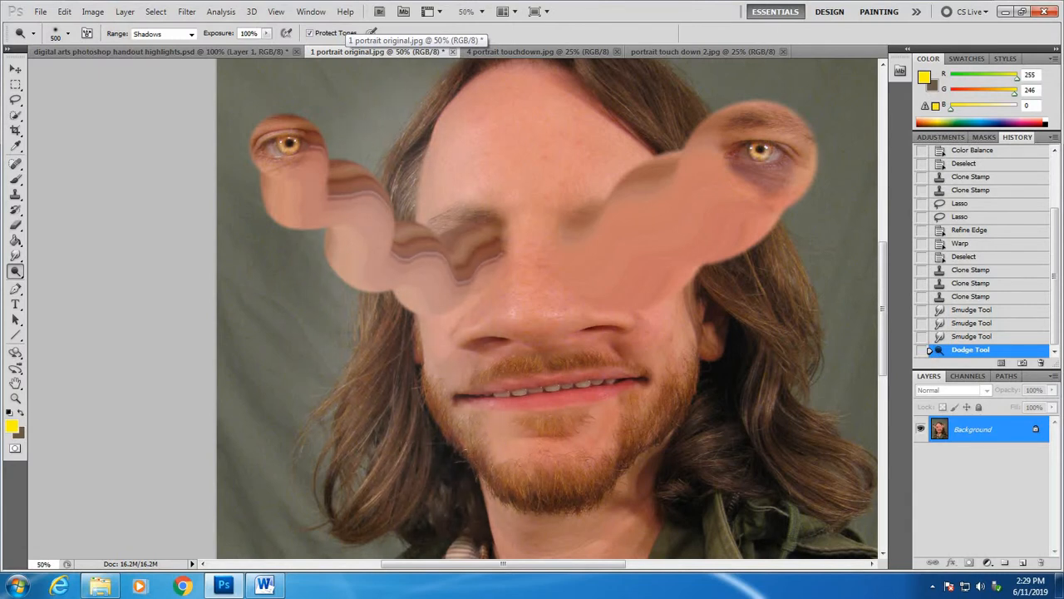
pyautogui.moveTo(423, 77)
pyautogui.mouseDown()
pyautogui.moveTo(391, 329)
pyautogui.moveTo(413, 470)
pyautogui.moveTo(437, 502)
pyautogui.mouseUp()
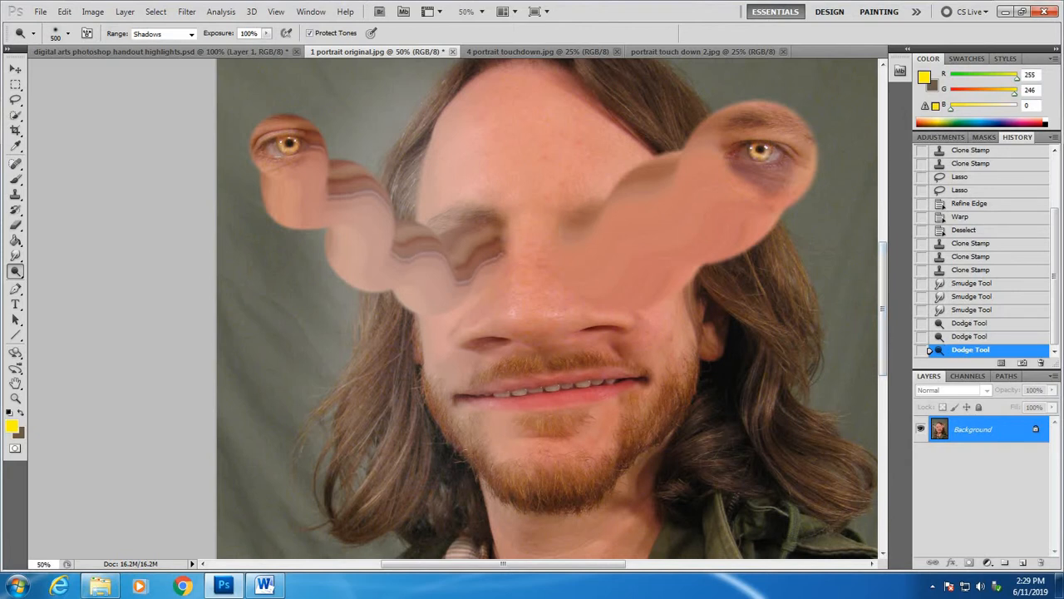
pyautogui.hotkey('ctrl', 'alt', 'z')
pyautogui.hotkey('ctrl', 'alt', 'z')
pyautogui.hotkey('ctrl', 'alt', 'z')
# Try dodging the highlights down the left-hand side of the face at 100% exposure, and revert to the last Smudge state
pyautogui.click(194, 36)
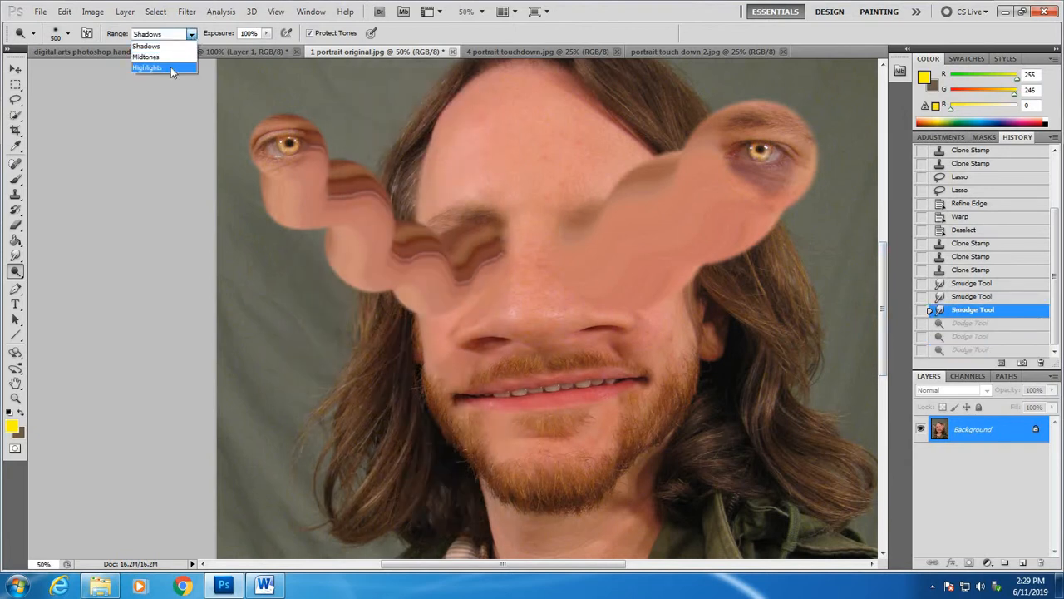
pyautogui.click(171, 67)
pyautogui.moveTo(441, 150)
pyautogui.mouseDown()
pyautogui.moveTo(391, 241)
pyautogui.moveTo(391, 295)
pyautogui.moveTo(441, 333)
pyautogui.moveTo(449, 391)
pyautogui.moveTo(474, 433)
pyautogui.mouseUp()
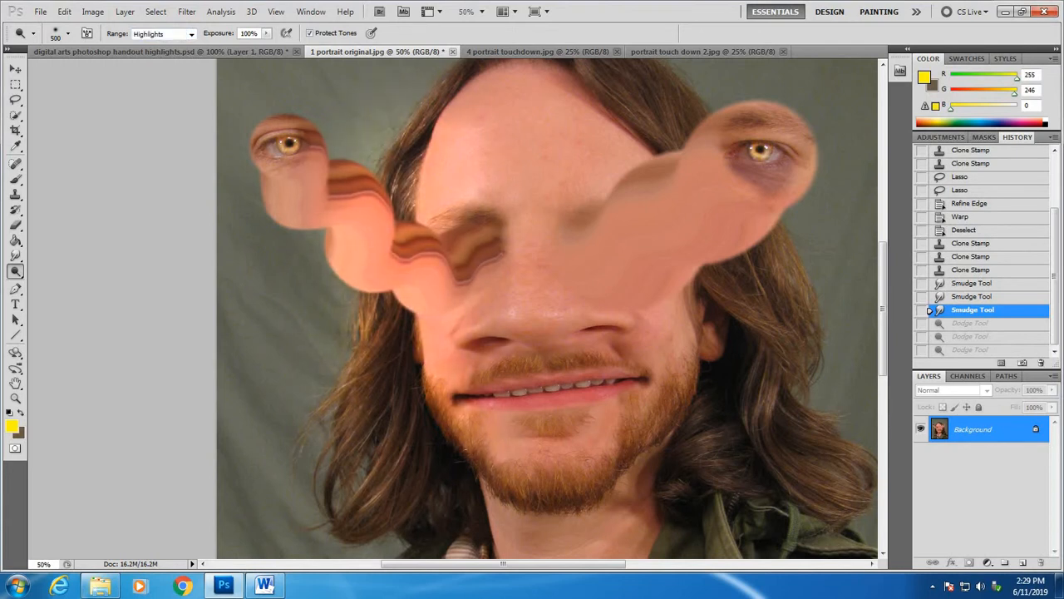
pyautogui.moveTo(437, 84)
pyautogui.mouseDown()
pyautogui.moveTo(374, 332)
pyautogui.moveTo(449, 408)
pyautogui.mouseUp()
pyautogui.click(465, 427)
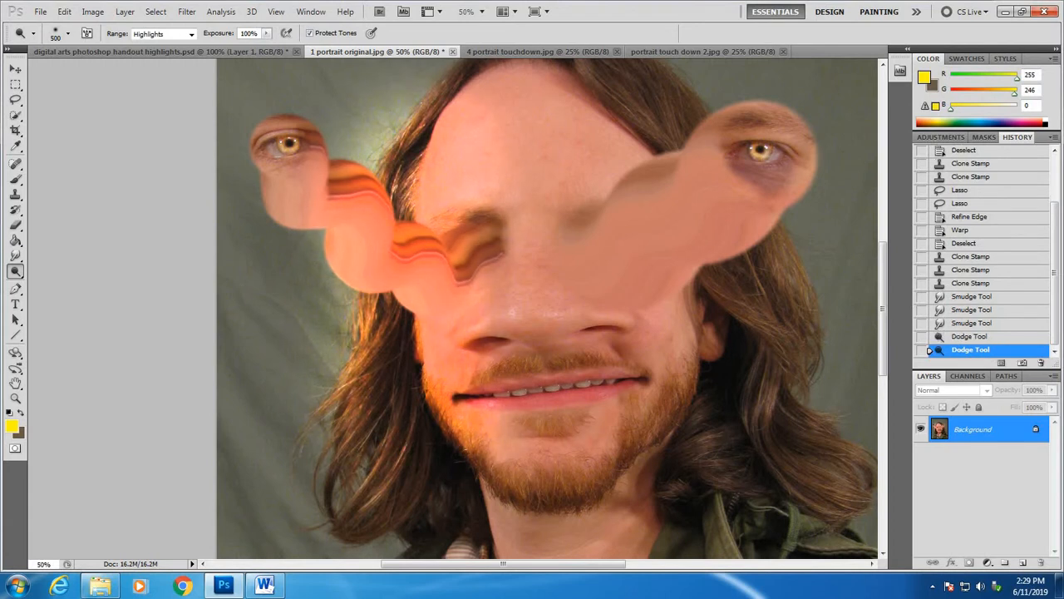
pyautogui.click(968, 326)
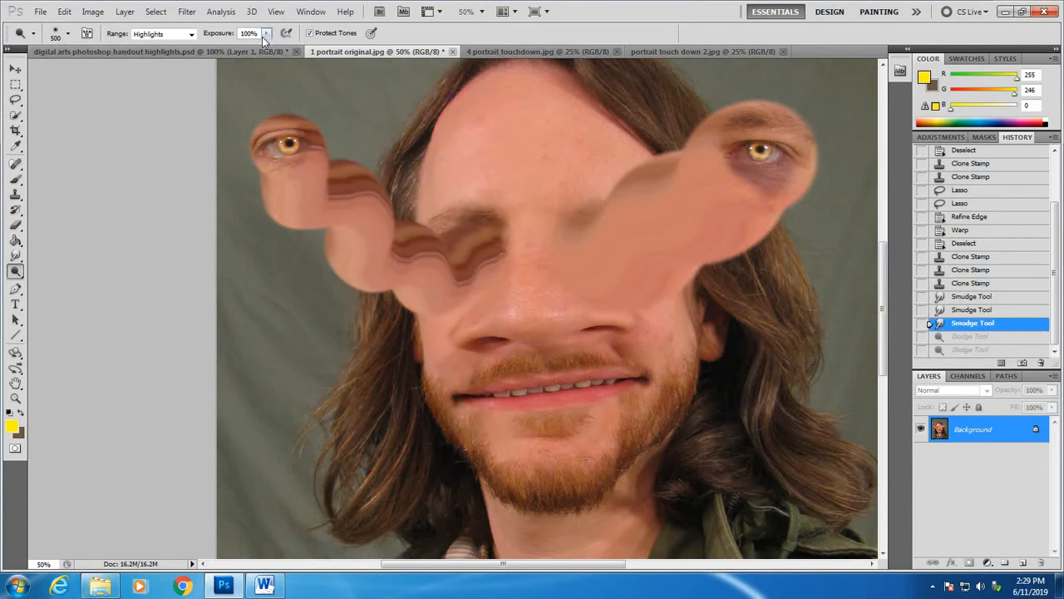
# Lighten the left-hand eye stalk with the Dodge tool set to Midtones, 21% exposure and a 150 px brush
pyautogui.moveTo(266, 34); pyautogui.dragTo(213, 51)
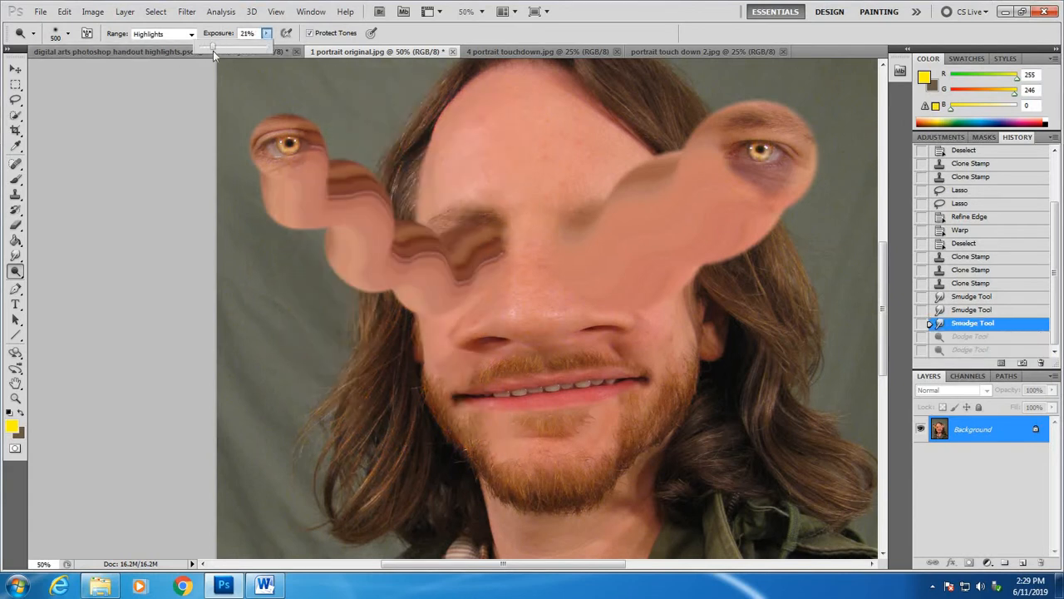
pyautogui.click(190, 38)
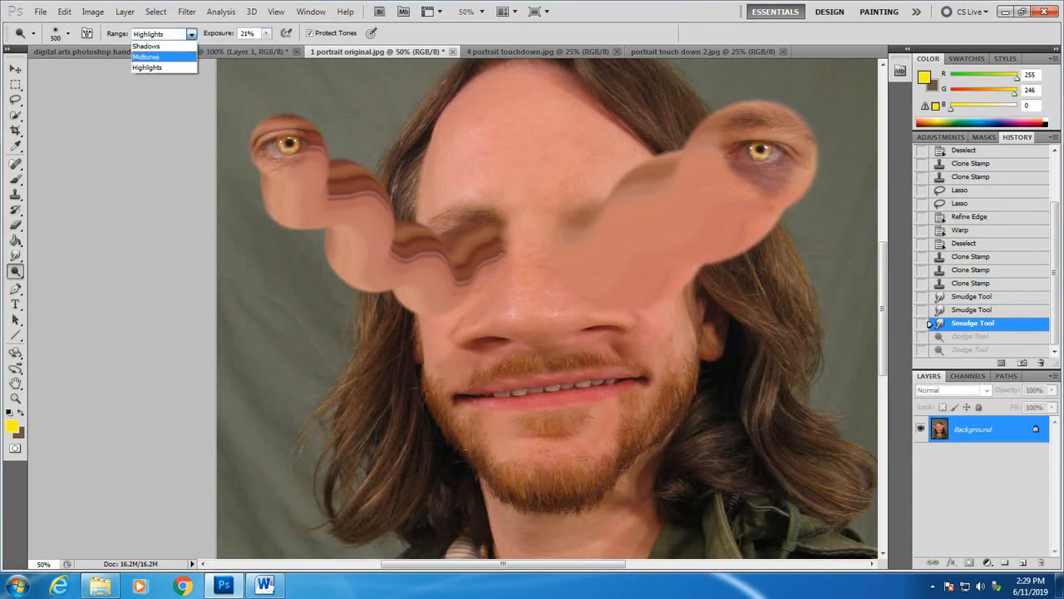
pyautogui.click(154, 52)
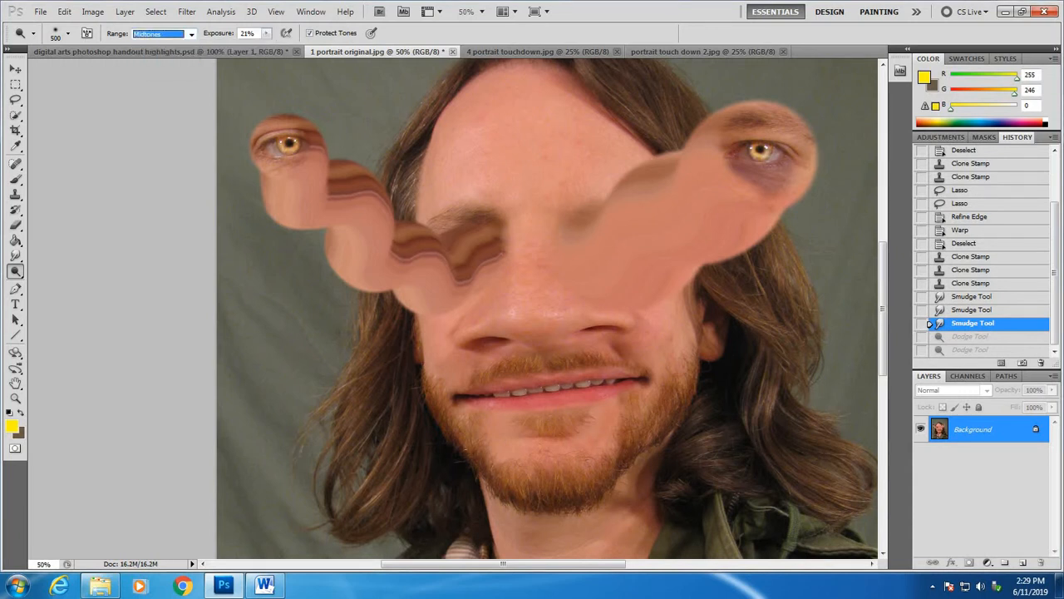
pyautogui.click(384, 341)
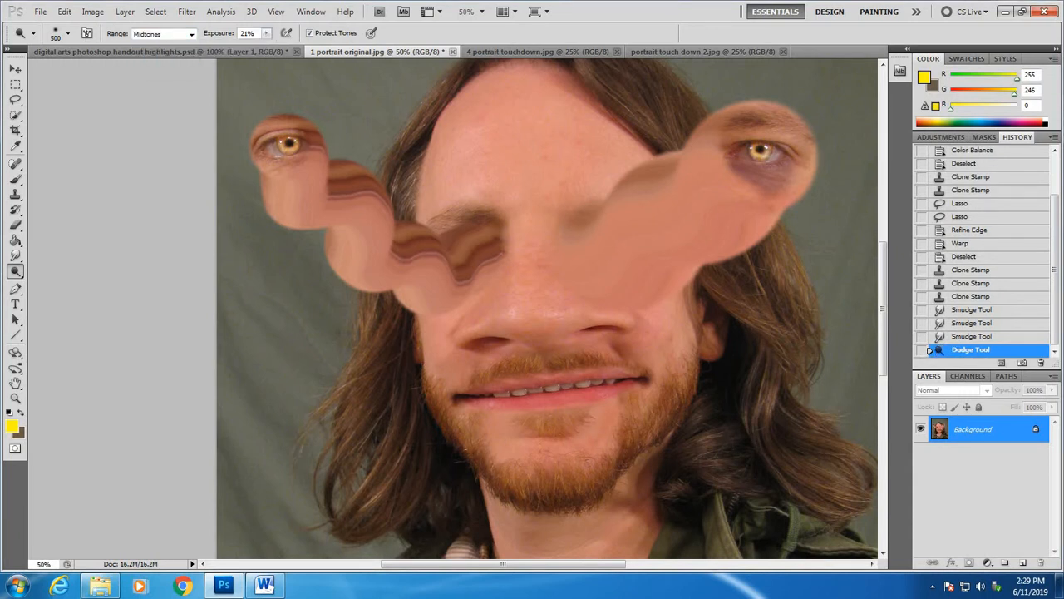
pyautogui.press('[')
pyautogui.press('[')
pyautogui.moveTo(268, 185)
pyautogui.mouseDown()
pyautogui.moveTo(283, 202)
pyautogui.moveTo(356, 230)
pyautogui.moveTo(344, 241)
pyautogui.moveTo(352, 257)
pyautogui.moveTo(471, 321)
pyautogui.moveTo(397, 288)
pyautogui.moveTo(468, 280)
pyautogui.mouseUp()
pyautogui.moveTo(360, 179); pyautogui.dragTo(345, 169)
pyautogui.moveTo(405, 224)
pyautogui.mouseDown()
pyautogui.moveTo(413, 238)
pyautogui.moveTo(451, 233)
pyautogui.mouseUp()
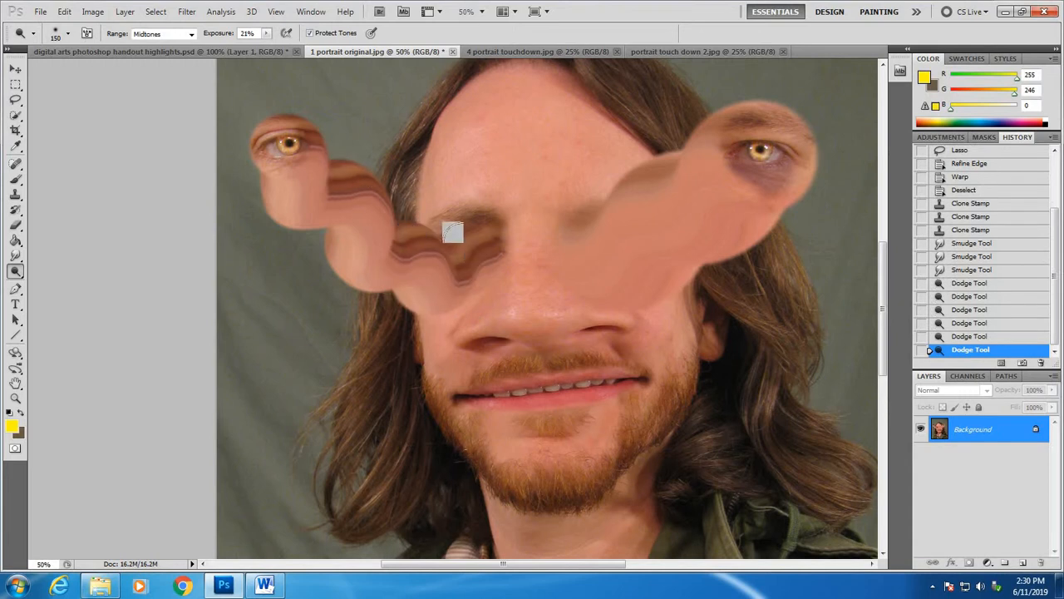
pyautogui.moveTo(338, 169); pyautogui.dragTo(344, 172)
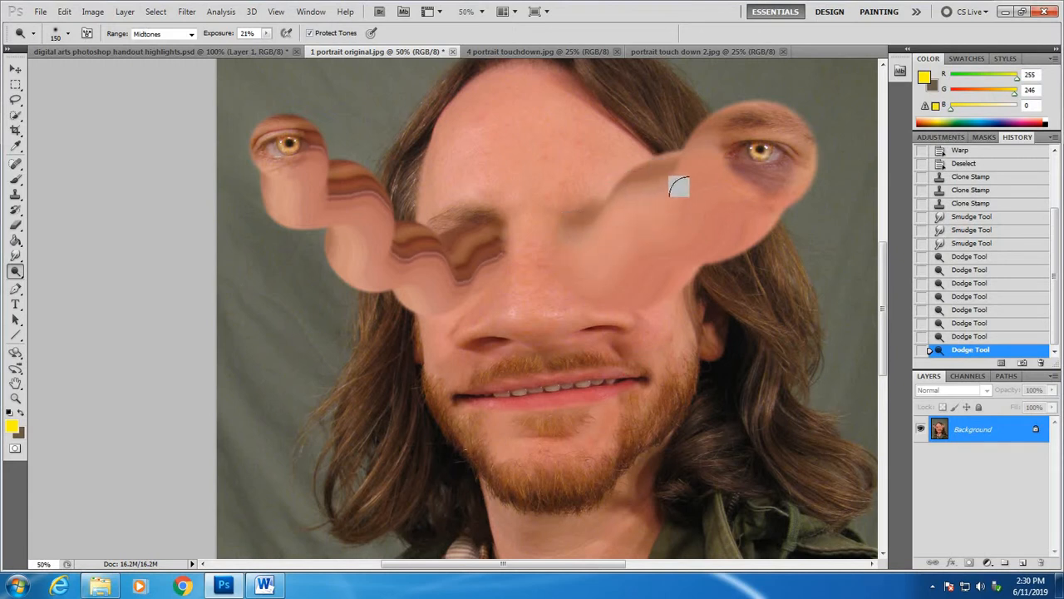
# Dodge the upper side and middle of the right-hand eye stalk to give it a rounded highlight
pyautogui.moveTo(715, 113)
pyautogui.mouseDown()
pyautogui.moveTo(724, 178)
pyautogui.moveTo(699, 183)
pyautogui.moveTo(672, 171)
pyautogui.moveTo(678, 160)
pyautogui.moveTo(582, 228)
pyautogui.mouseUp()
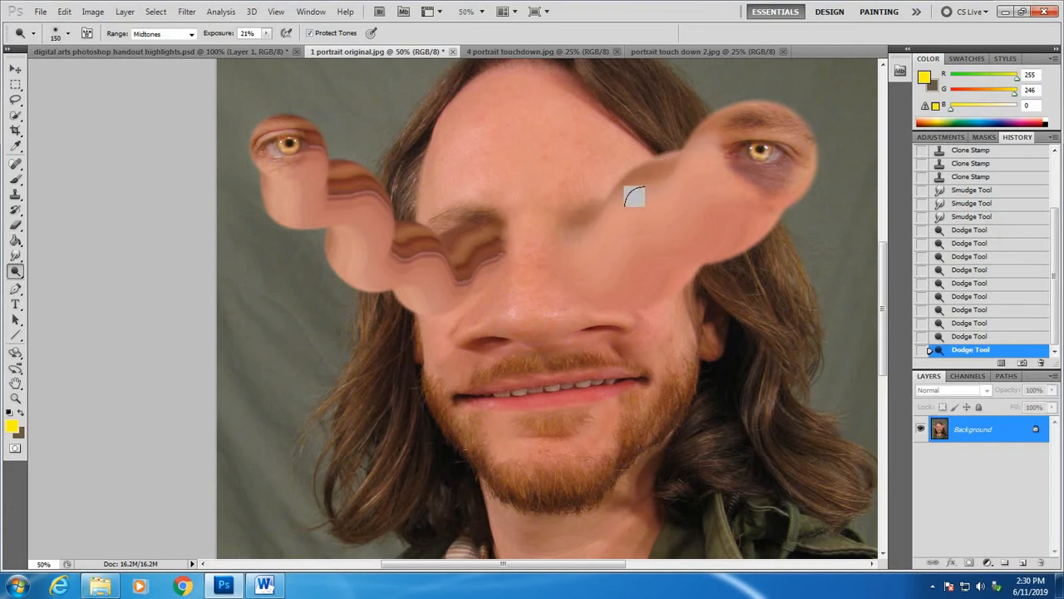
pyautogui.moveTo(635, 197)
pyautogui.mouseDown()
pyautogui.moveTo(627, 257)
pyautogui.moveTo(704, 243)
pyautogui.mouseUp()
pyautogui.moveTo(680, 147); pyautogui.dragTo(749, 228)
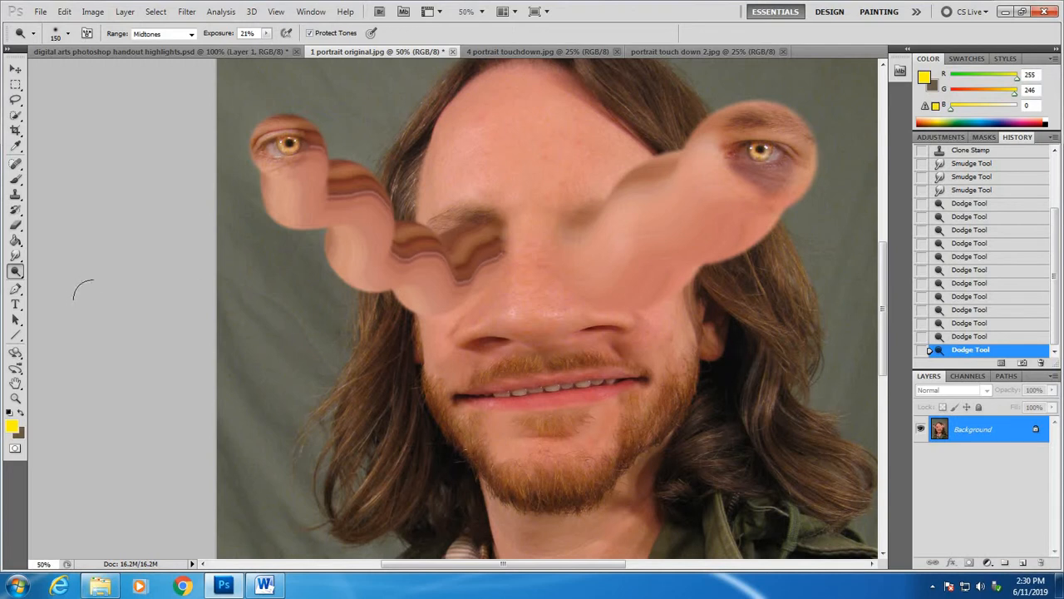
# Darken areas of both eye stalks for shading with the Burn tool at Midtones, 26% exposure and a 77 px brush
pyautogui.rightClick(15, 272)
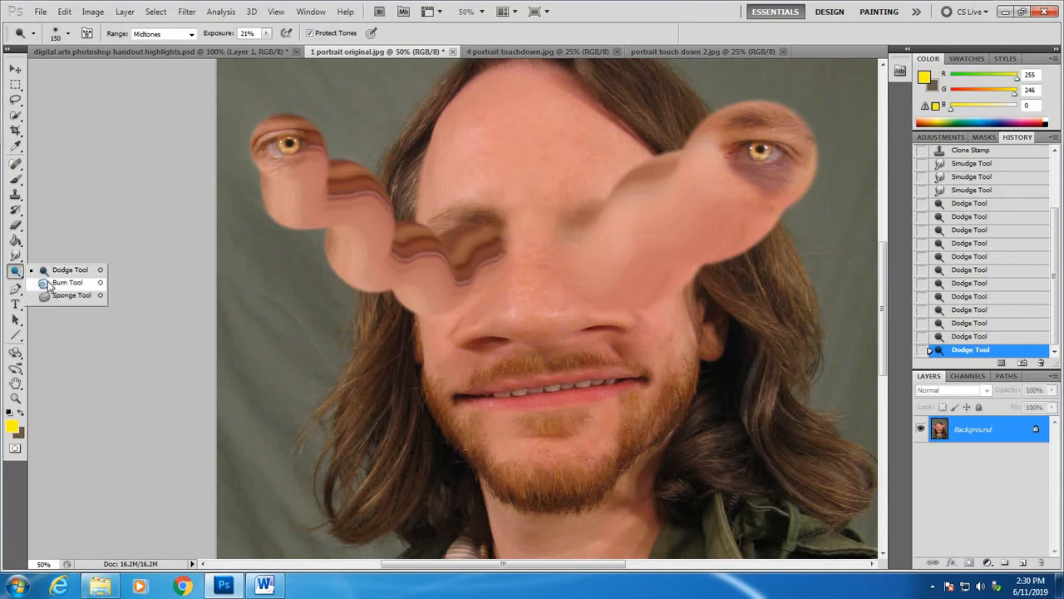
pyautogui.click(51, 285)
pyautogui.click(267, 35)
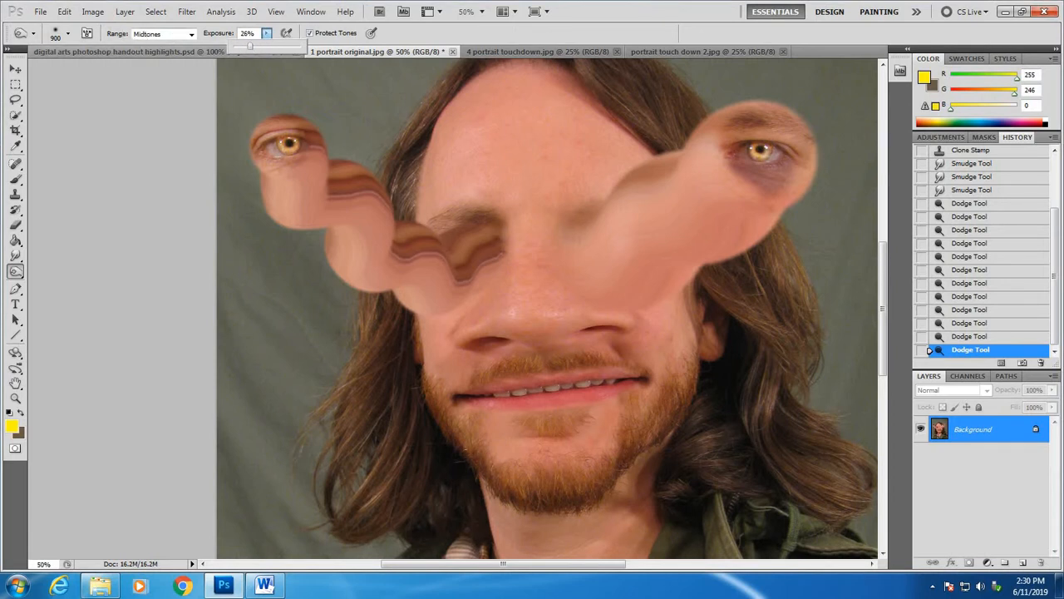
pyautogui.moveTo(255, 47); pyautogui.dragTo(249, 46)
pyautogui.click(249, 70)
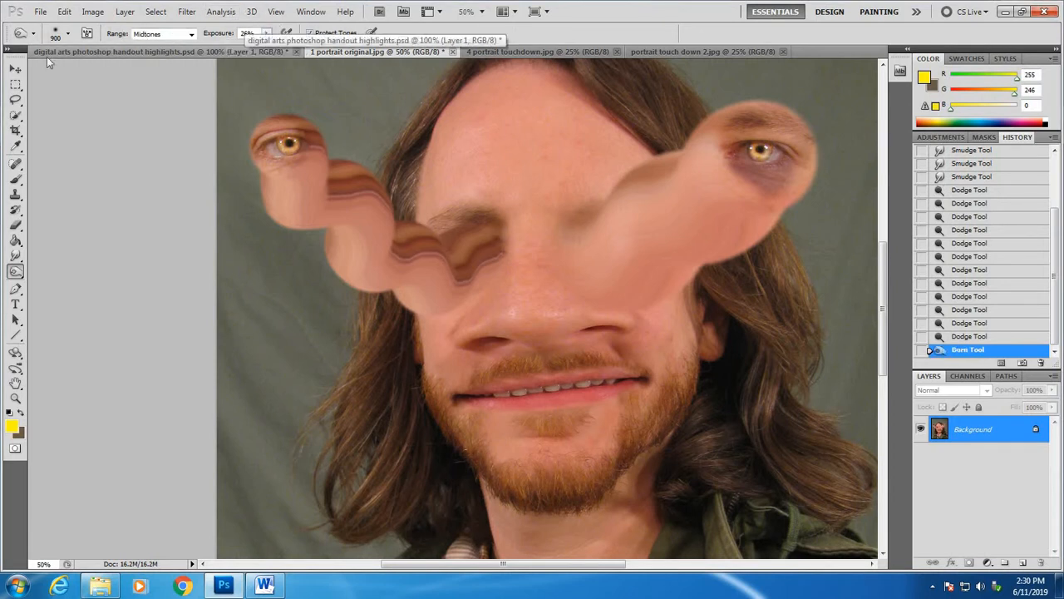
pyautogui.click(67, 34)
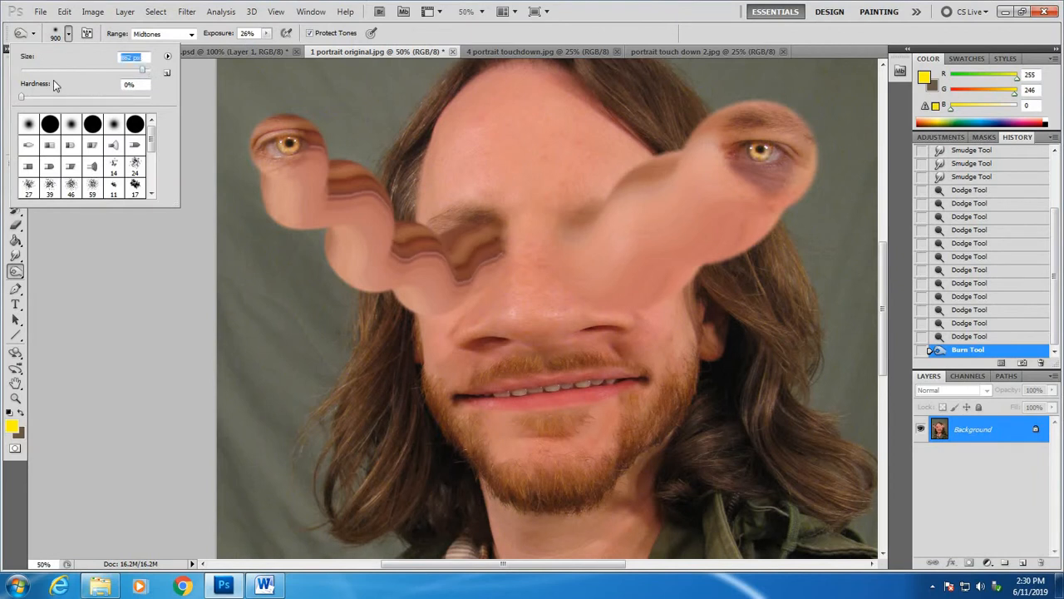
pyautogui.press('Return')
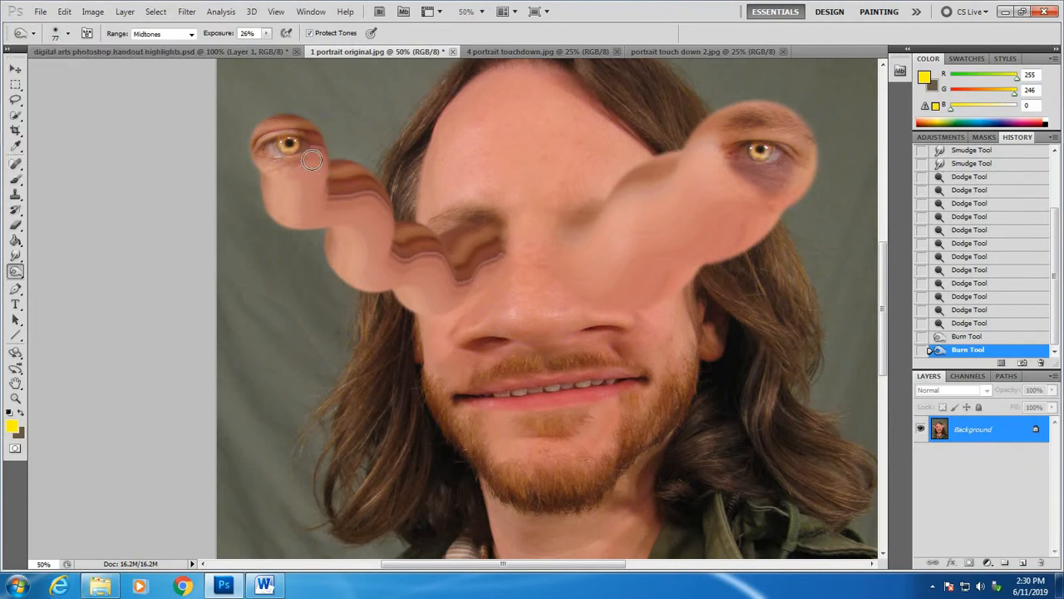
pyautogui.click(315, 145)
pyautogui.moveTo(315, 146)
pyautogui.mouseDown()
pyautogui.moveTo(323, 200)
pyautogui.moveTo(313, 147)
pyautogui.mouseUp()
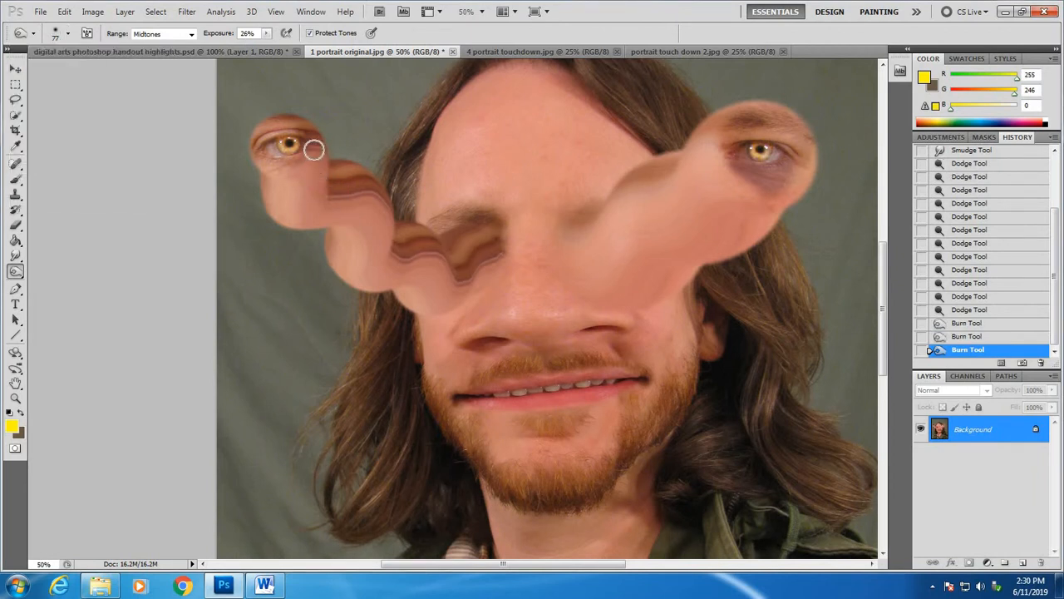
pyautogui.moveTo(321, 184)
pyautogui.mouseDown()
pyautogui.moveTo(345, 216)
pyautogui.moveTo(375, 183)
pyautogui.mouseUp()
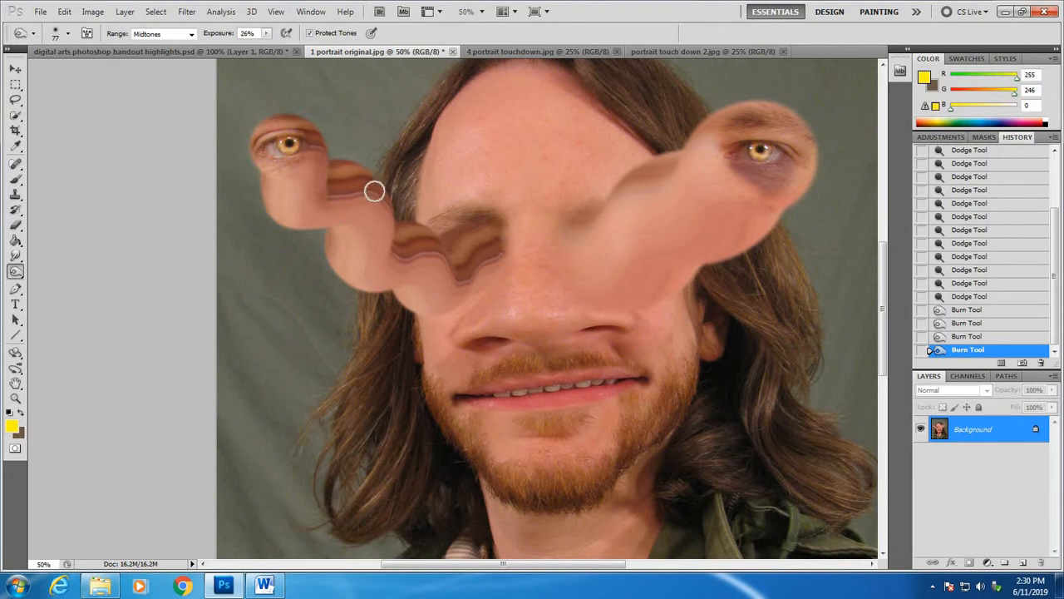
pyautogui.moveTo(376, 254)
pyautogui.mouseDown()
pyautogui.moveTo(386, 278)
pyautogui.moveTo(388, 220)
pyautogui.moveTo(389, 267)
pyautogui.moveTo(365, 174)
pyautogui.moveTo(378, 270)
pyautogui.moveTo(448, 249)
pyautogui.moveTo(427, 237)
pyautogui.moveTo(444, 292)
pyautogui.moveTo(452, 279)
pyautogui.moveTo(430, 240)
pyautogui.moveTo(459, 294)
pyautogui.moveTo(493, 250)
pyautogui.moveTo(474, 225)
pyautogui.moveTo(484, 242)
pyautogui.moveTo(478, 285)
pyautogui.moveTo(615, 242)
pyautogui.mouseUp()
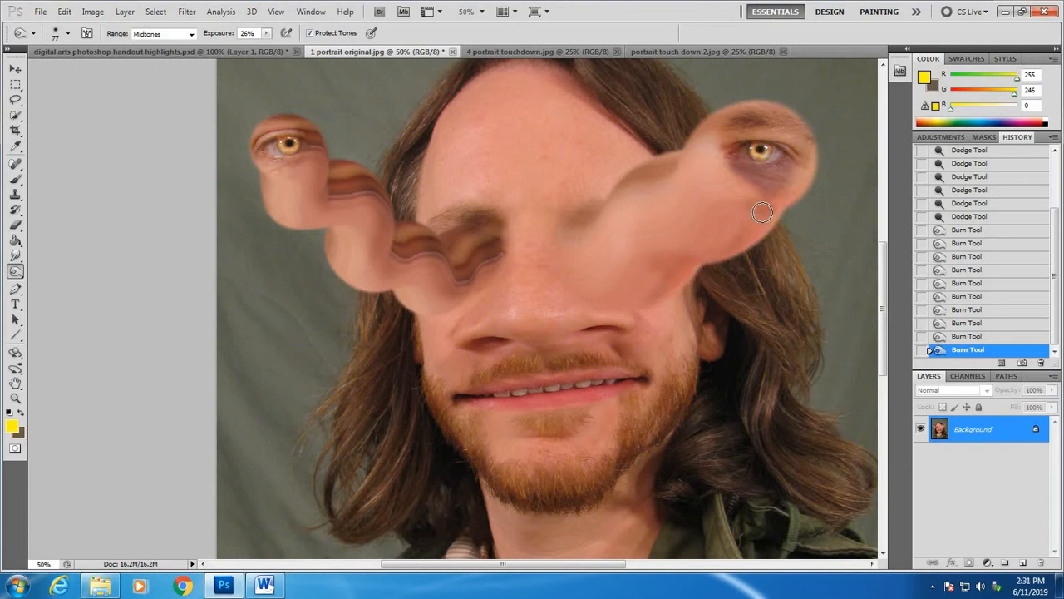
# Darken the outer edge at the tip of the right-hand eye stalk with the Burn tool
pyautogui.click(811, 161)
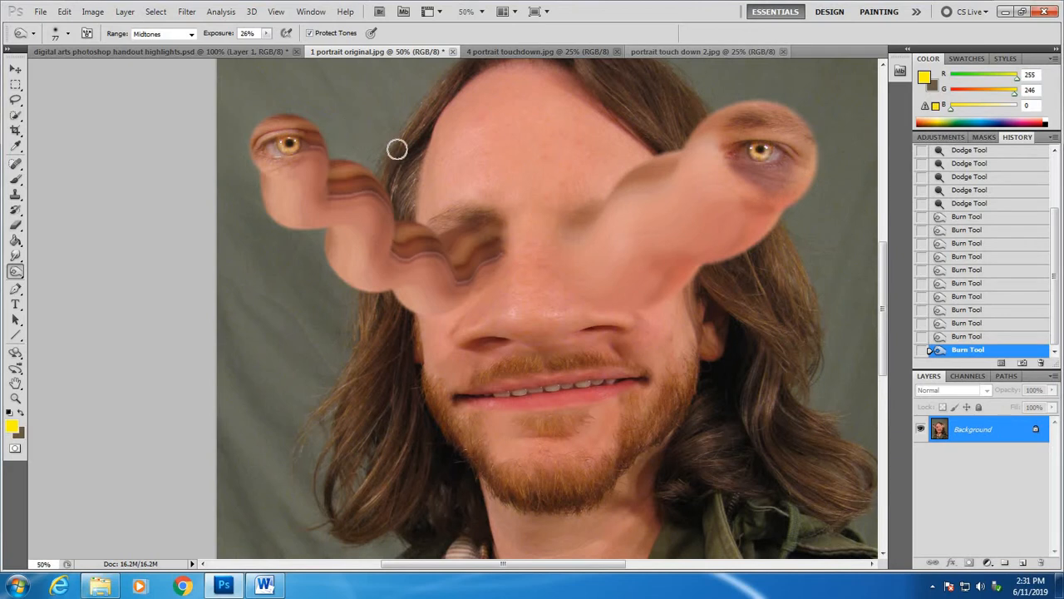
# Try burning the underside of the right-hand eye stalk with the range set to Shadows, and undo the stroke
pyautogui.click(192, 34)
pyautogui.click(158, 46)
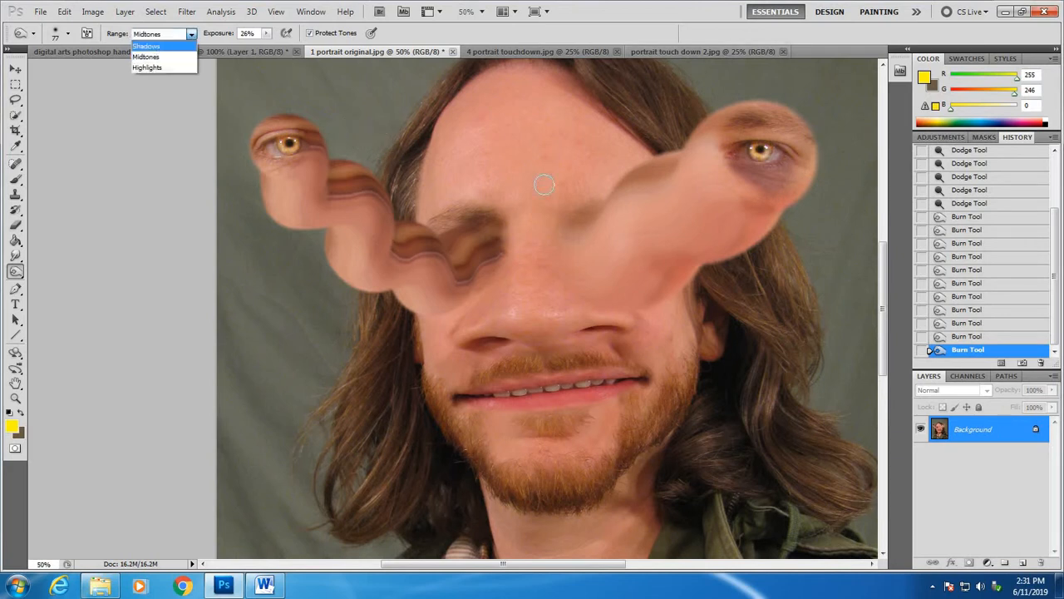
pyautogui.moveTo(648, 293); pyautogui.dragTo(689, 273)
pyautogui.click(65, 11)
pyautogui.click(155, 35)
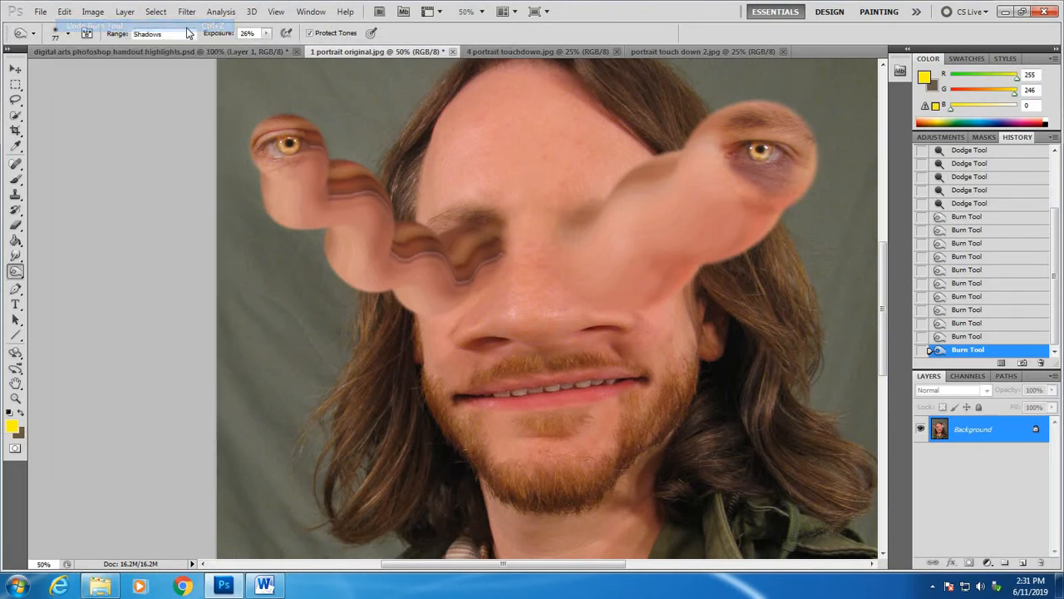
# Darken the skin below the right-hand eye and along the stalk's edge with the Burn range set to Highlights
pyautogui.click(190, 33)
pyautogui.click(155, 60)
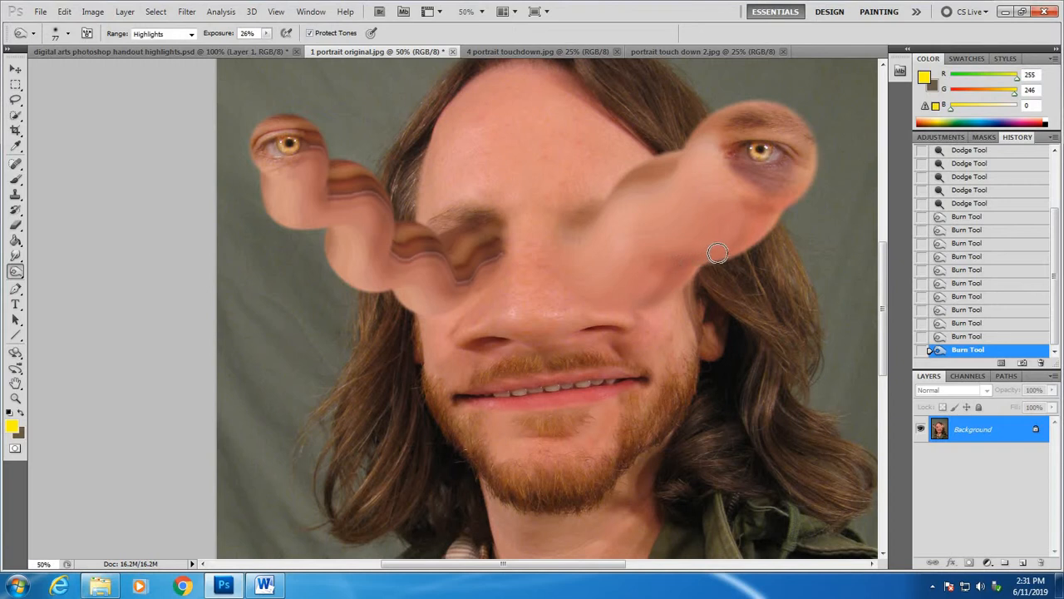
pyautogui.moveTo(750, 208)
pyautogui.mouseDown()
pyautogui.moveTo(787, 204)
pyautogui.moveTo(808, 145)
pyautogui.mouseUp()
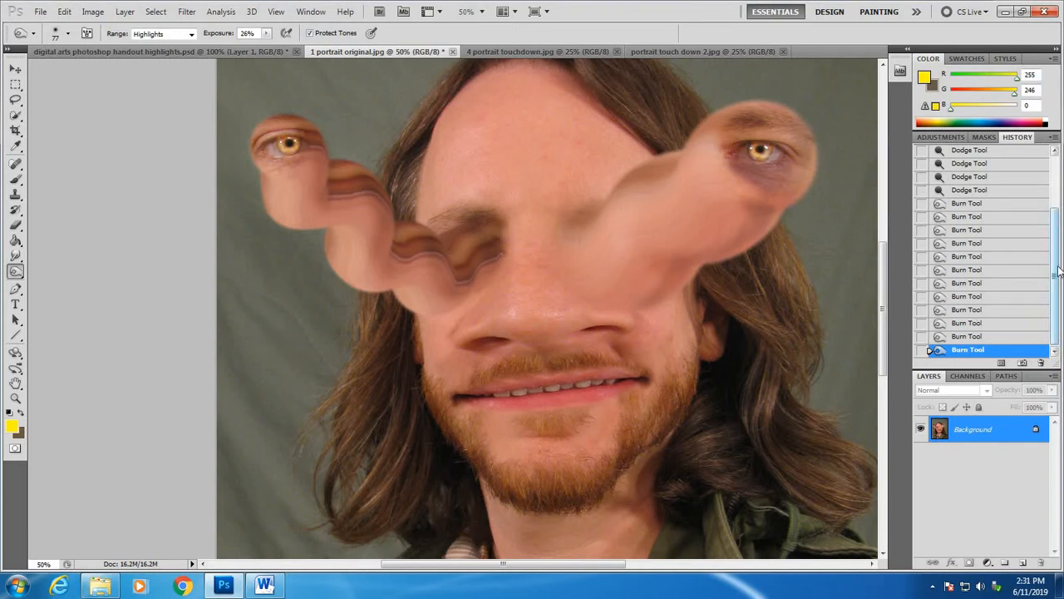
# Compare the eye stalk shading between the first Dodge state and the latest Burn state in the history
pyautogui.scroll(4, 1059, 270)
pyautogui.scroll(-5, 1056, 274)
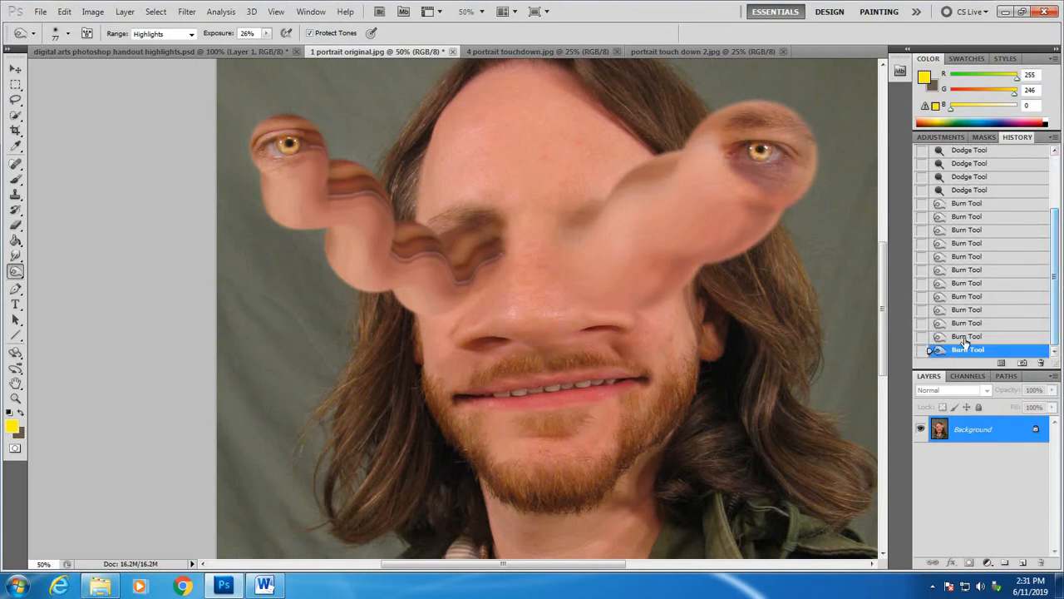
pyautogui.scroll(5, 1056, 279)
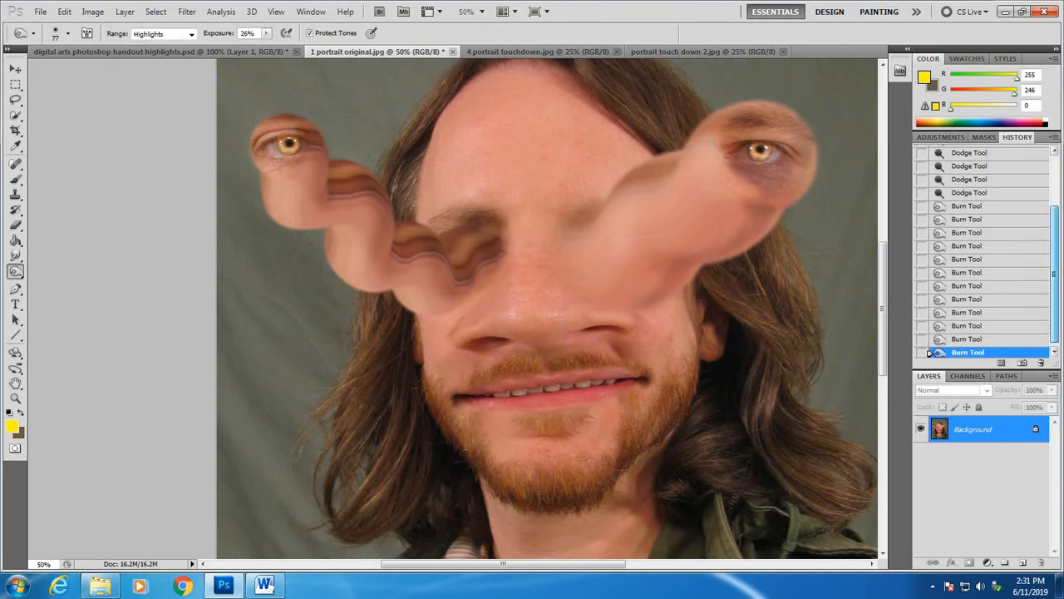
pyautogui.scroll(-5, 969, 311)
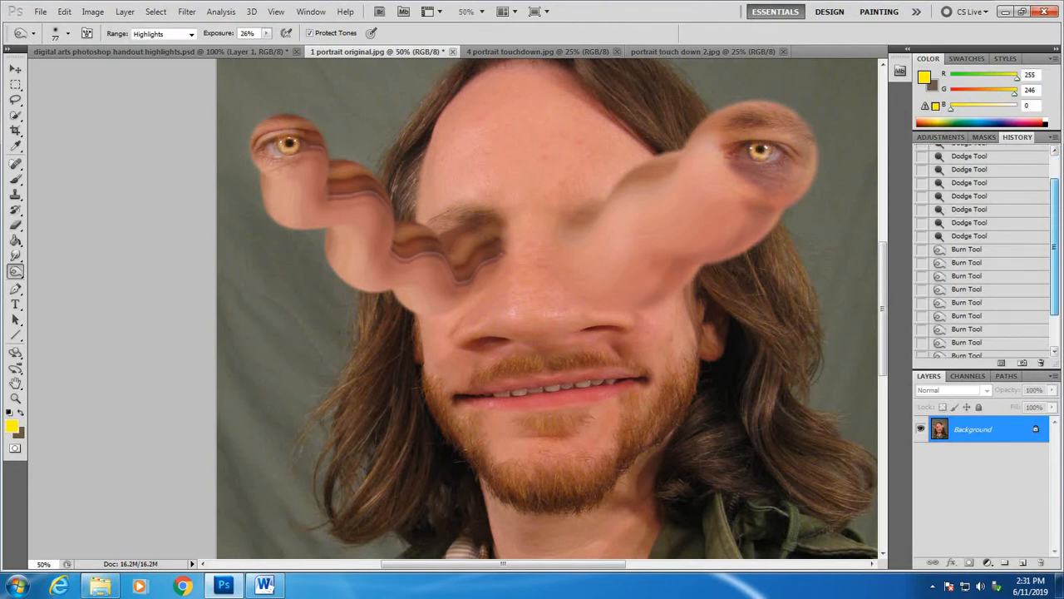
pyautogui.scroll(5, 969, 311)
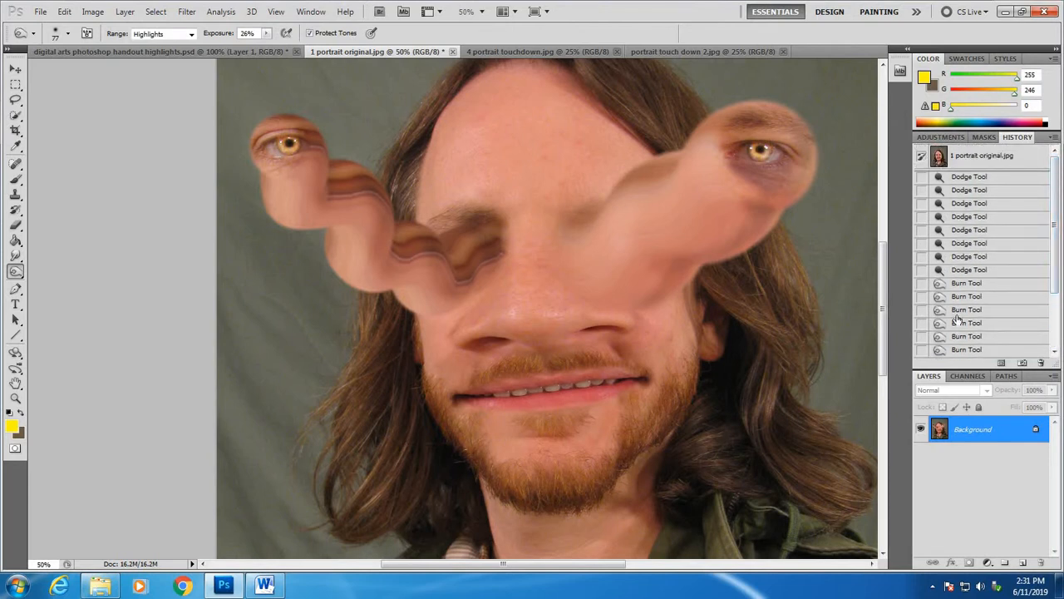
pyautogui.scroll(-5, 965, 313)
pyautogui.scroll(5, 959, 298)
pyautogui.click(959, 179)
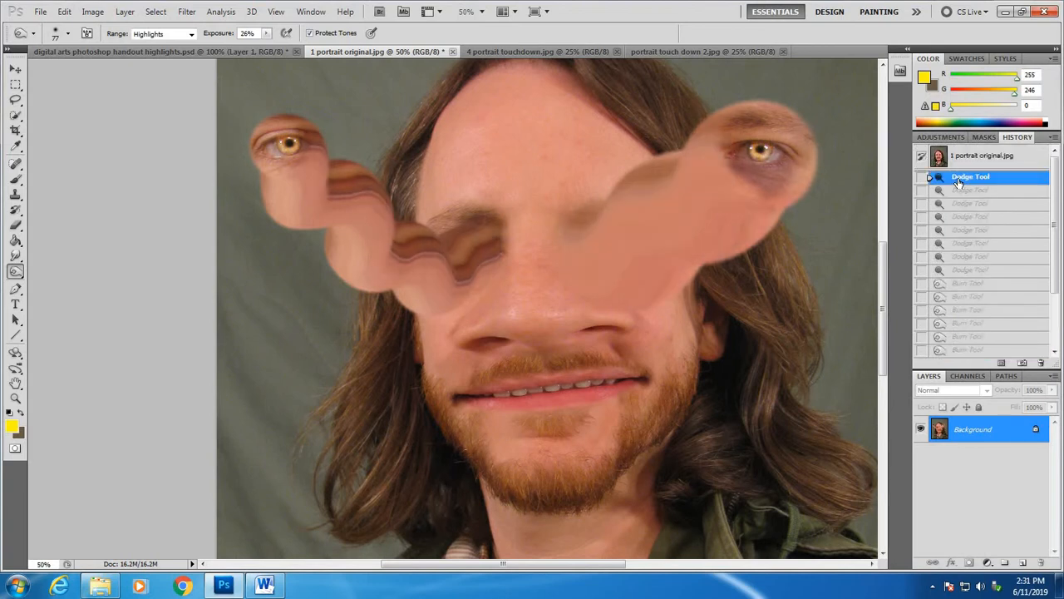
pyautogui.scroll(-5, 969, 296)
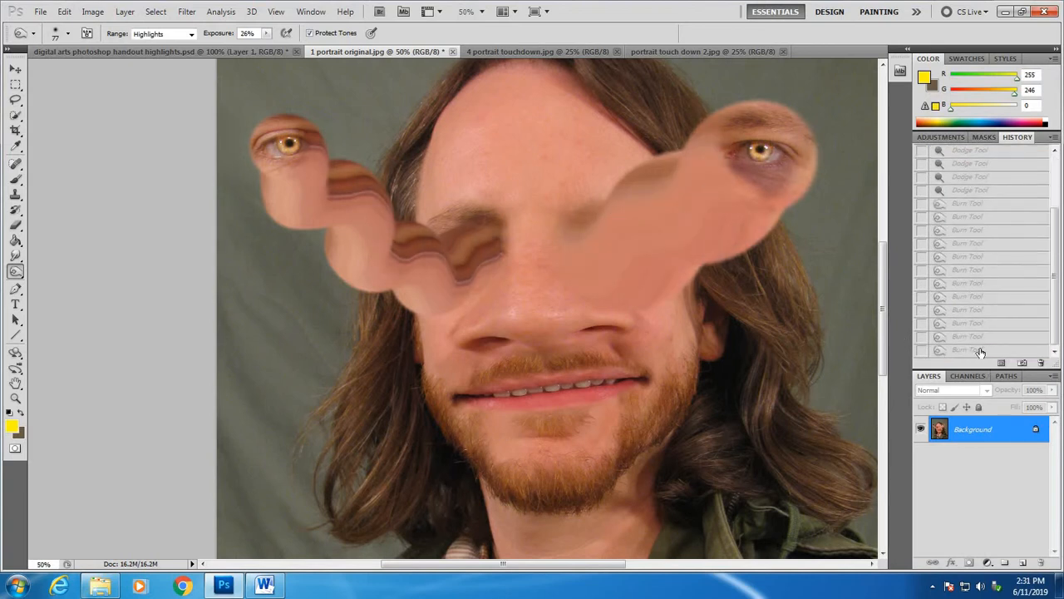
pyautogui.click(971, 350)
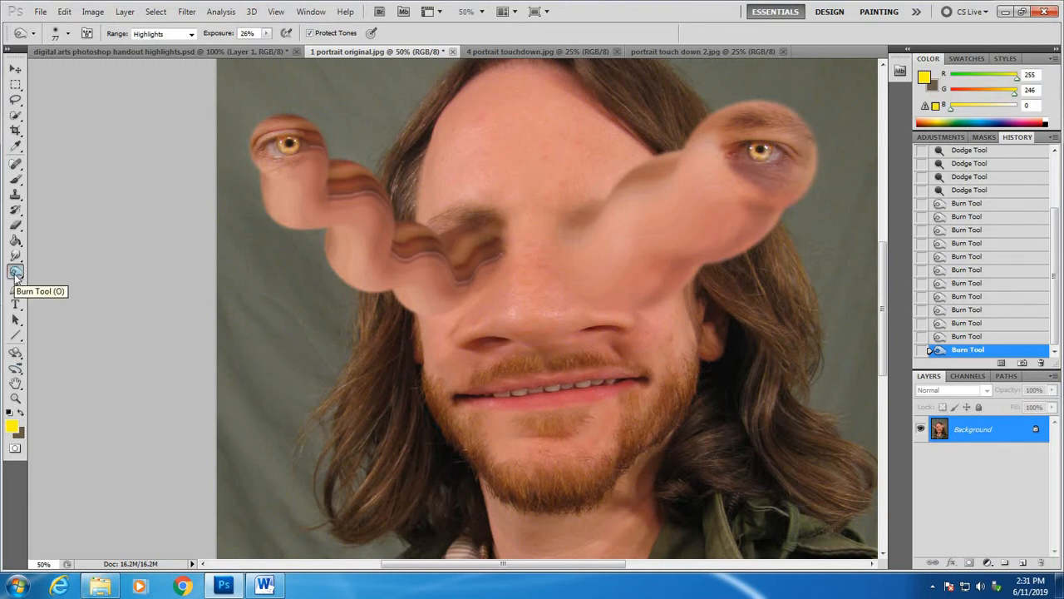
# Set the Brush tool's opacity to 100% and choose pure red (255, 0, 0) as the foreground color
pyautogui.click(16, 400)
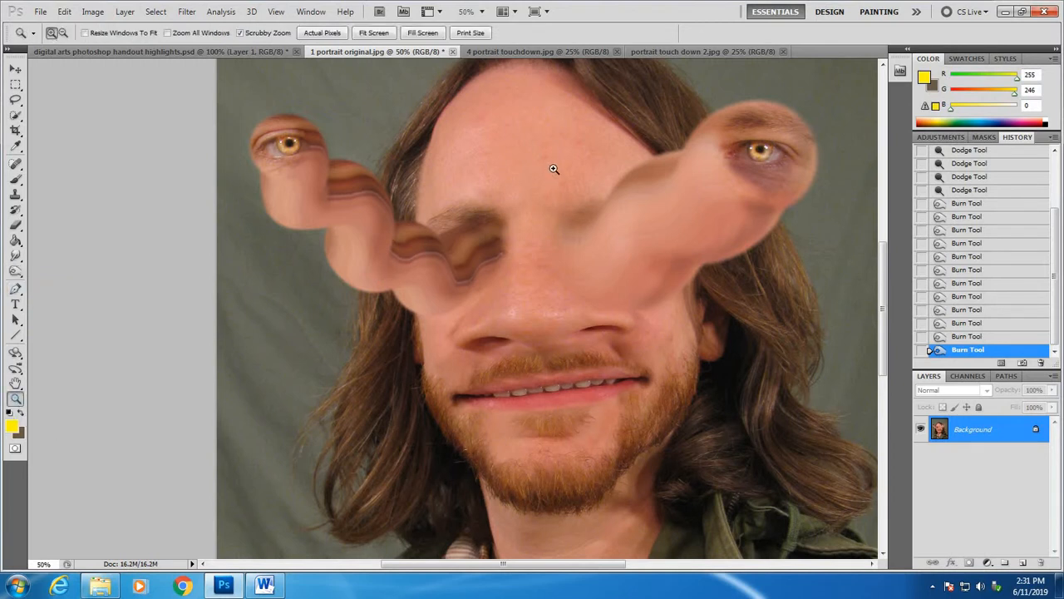
pyautogui.click(585, 180)
pyautogui.click(603, 200)
pyautogui.scroll(3, 604, 207)
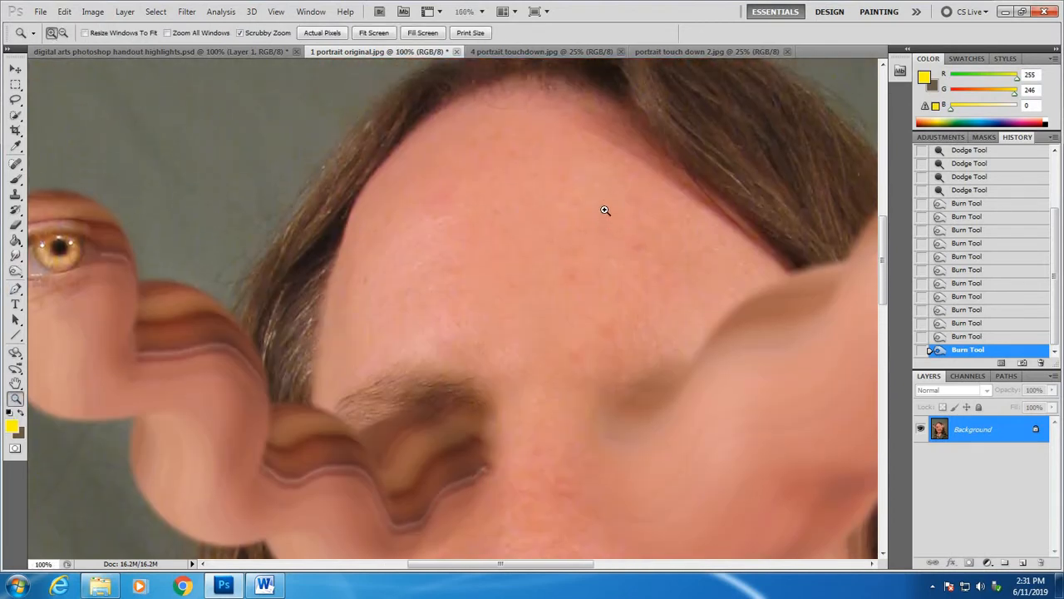
pyautogui.click(15, 180)
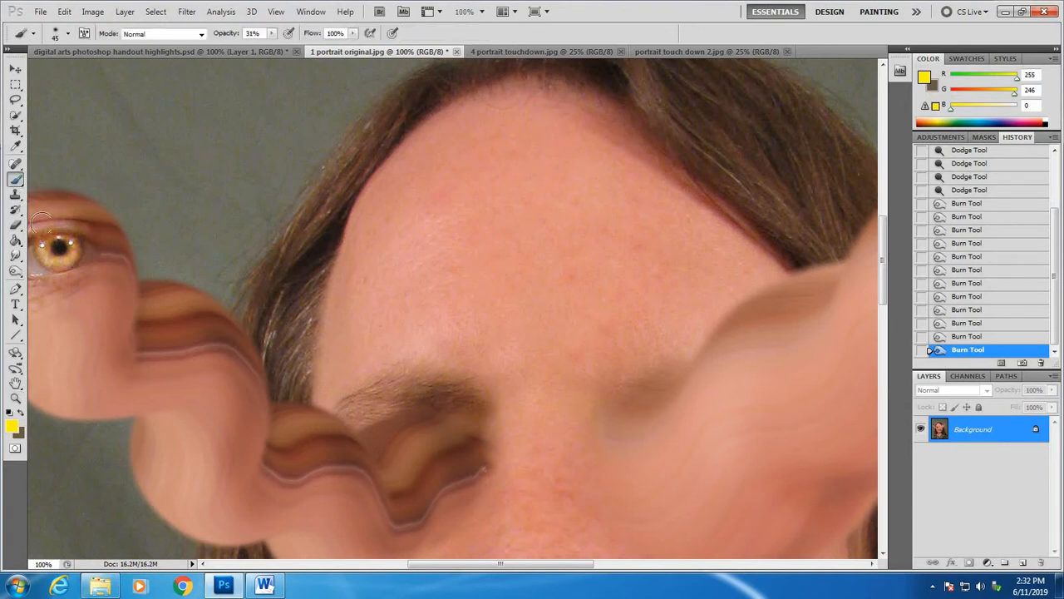
pyautogui.click(271, 34)
pyautogui.moveTo(272, 47); pyautogui.dragTo(320, 47)
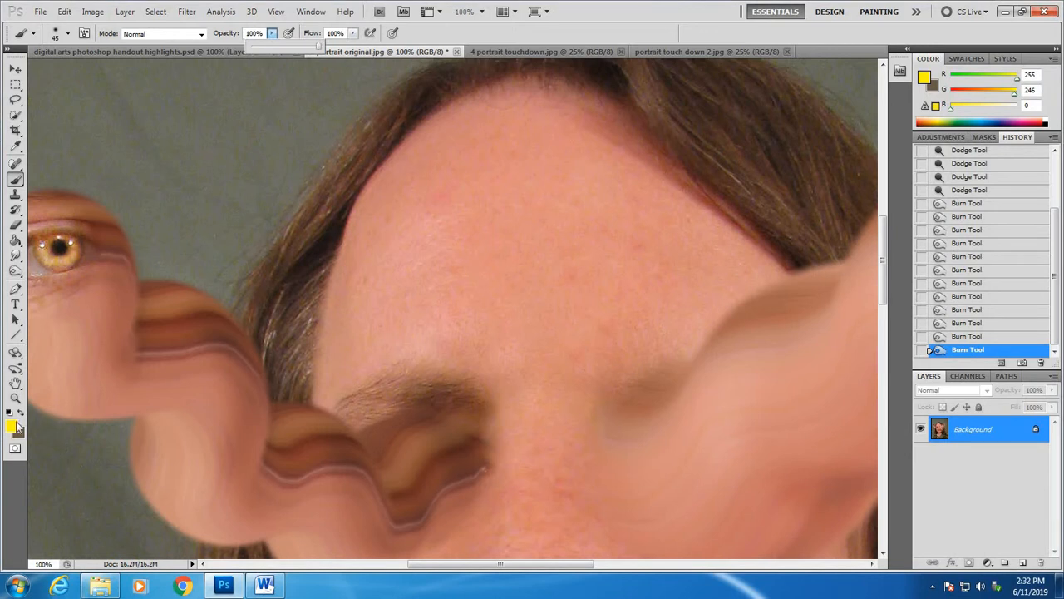
pyautogui.click(12, 426)
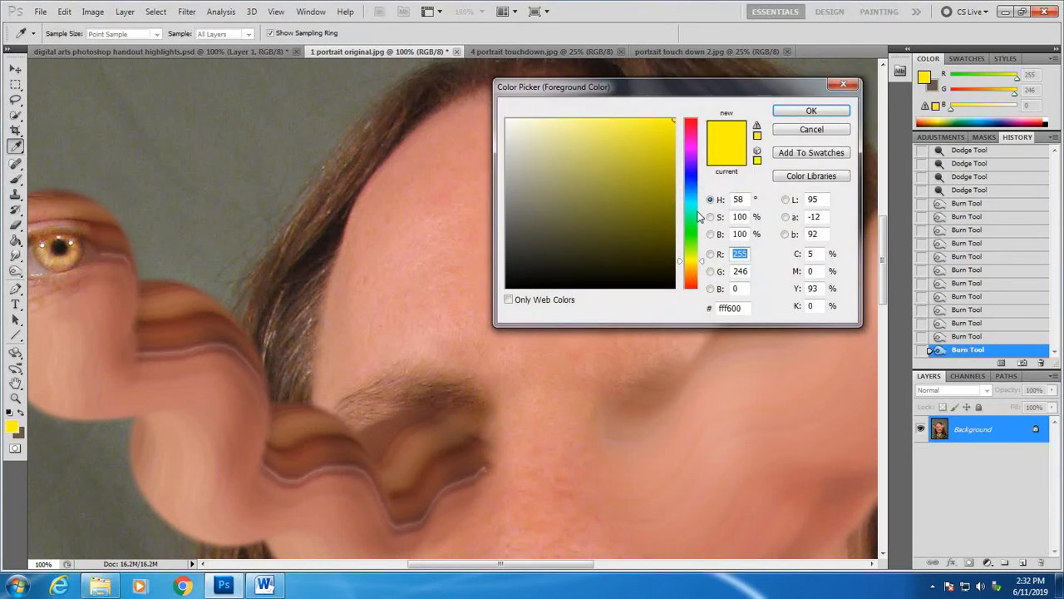
pyautogui.click(691, 120)
pyautogui.press('Return')
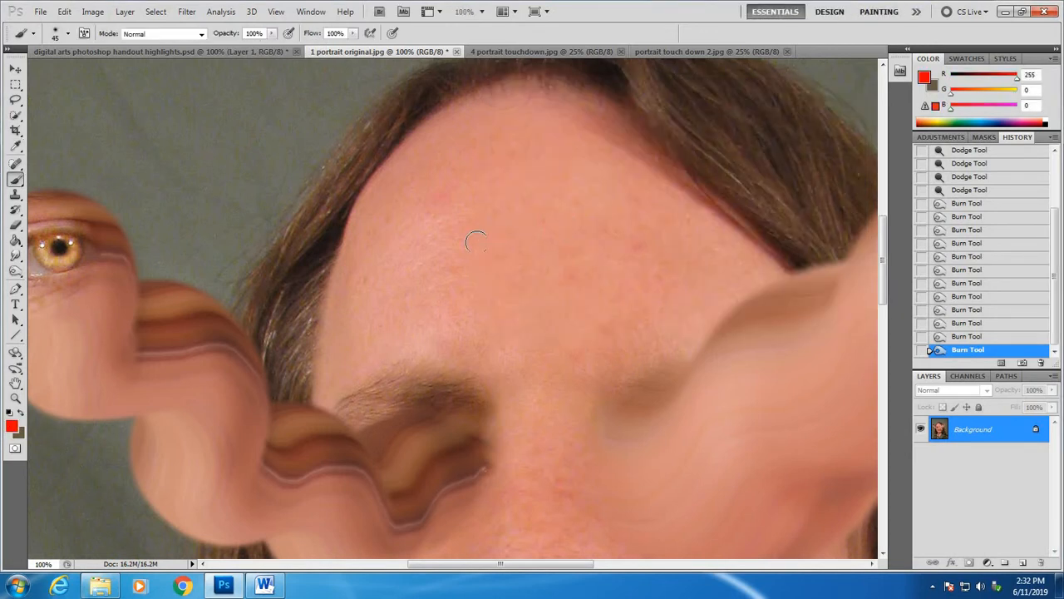
# Try dotting seven red spots across the forehead with a 45 px brush, and revert to the last Burn state
pyautogui.click(441, 282)
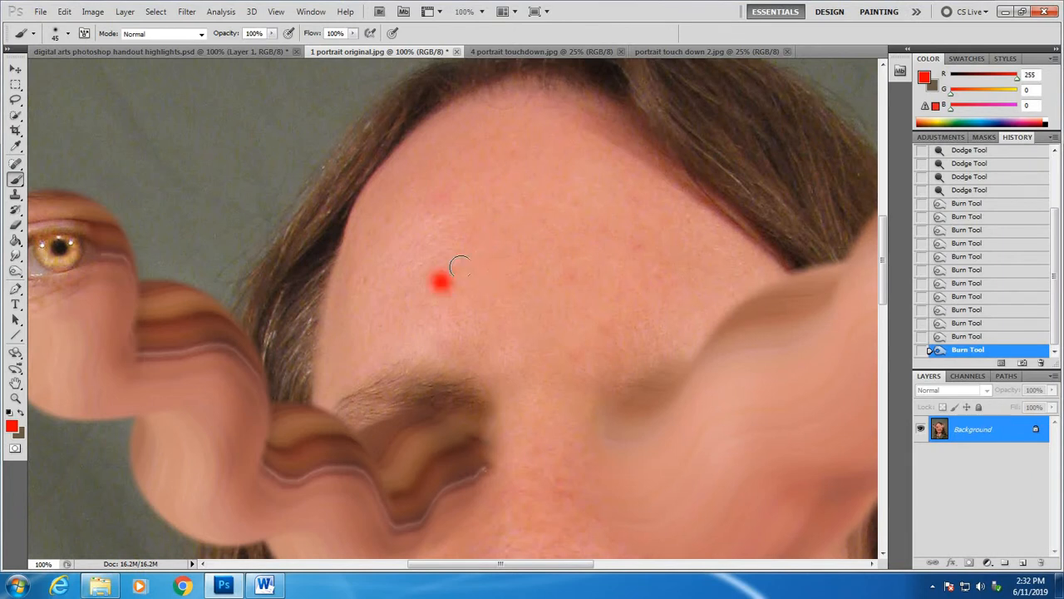
pyautogui.click(586, 166)
pyautogui.click(596, 275)
pyautogui.click(522, 223)
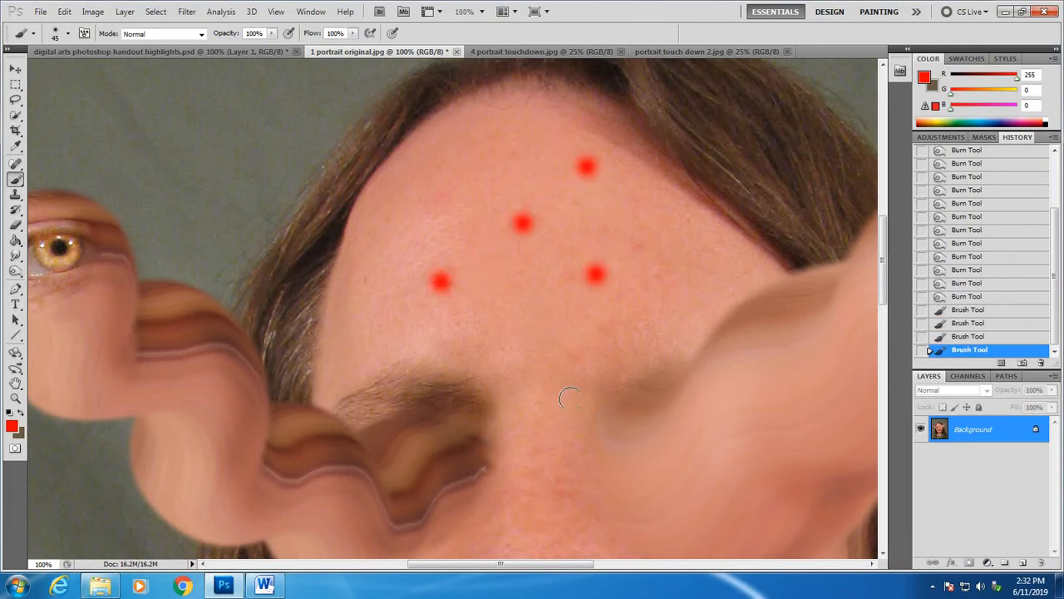
pyautogui.click(556, 385)
pyautogui.click(380, 341)
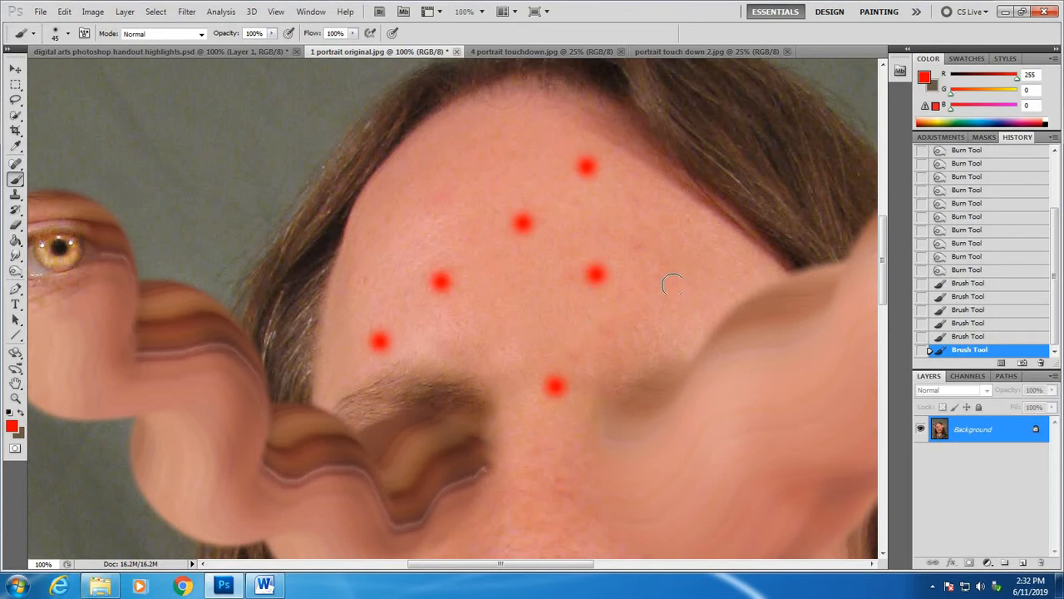
pyautogui.click(722, 282)
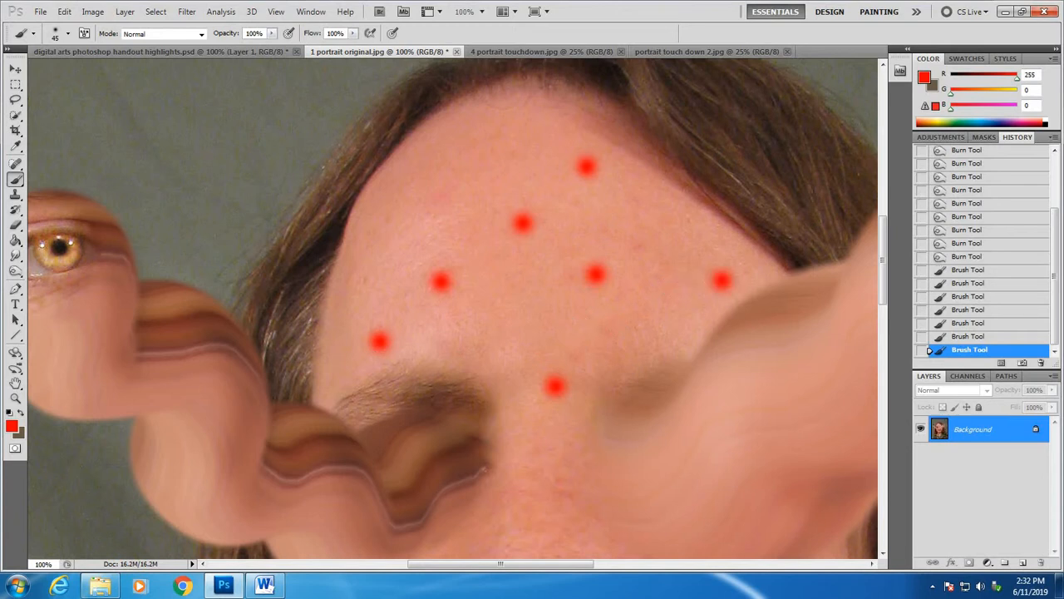
pyautogui.click(962, 259)
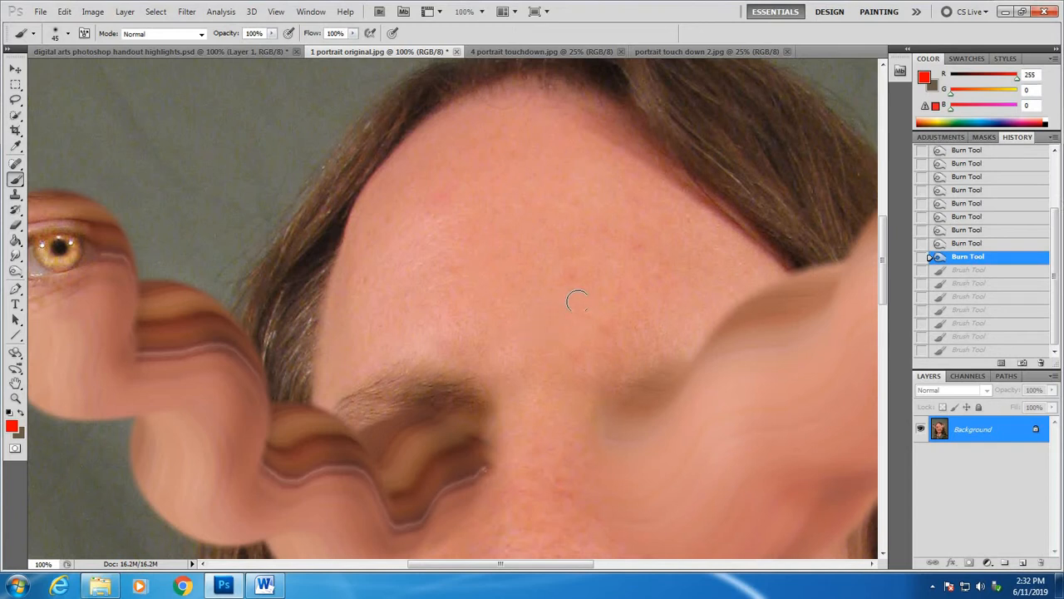
# Burn a soft reddish patch in the middle of the forehead with Midtones, 26% exposure and a brush up to 100 px
pyautogui.click(15, 272)
pyautogui.rightClick(15, 274)
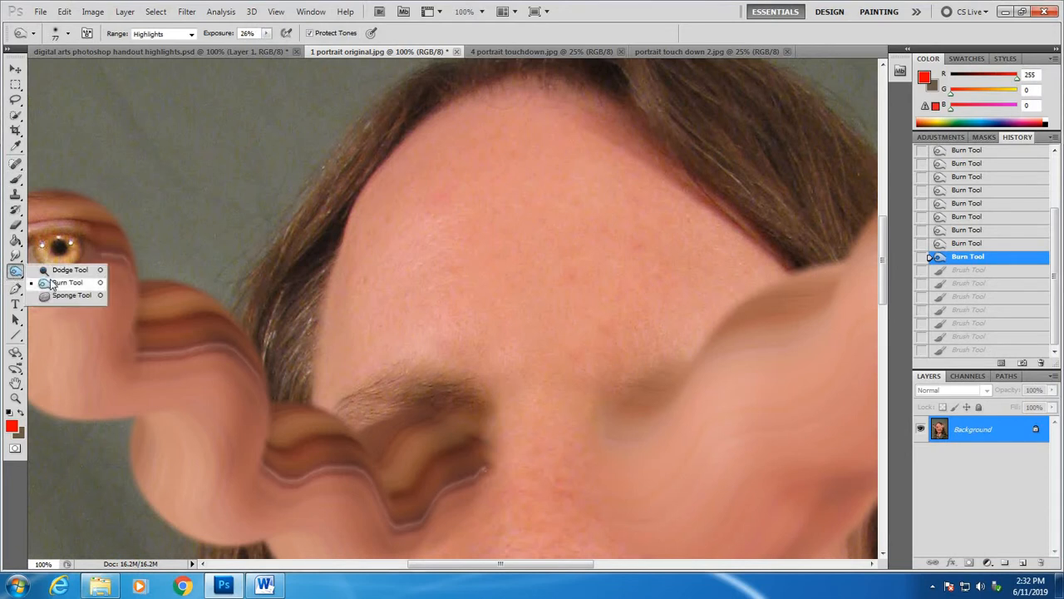
pyautogui.click(226, 266)
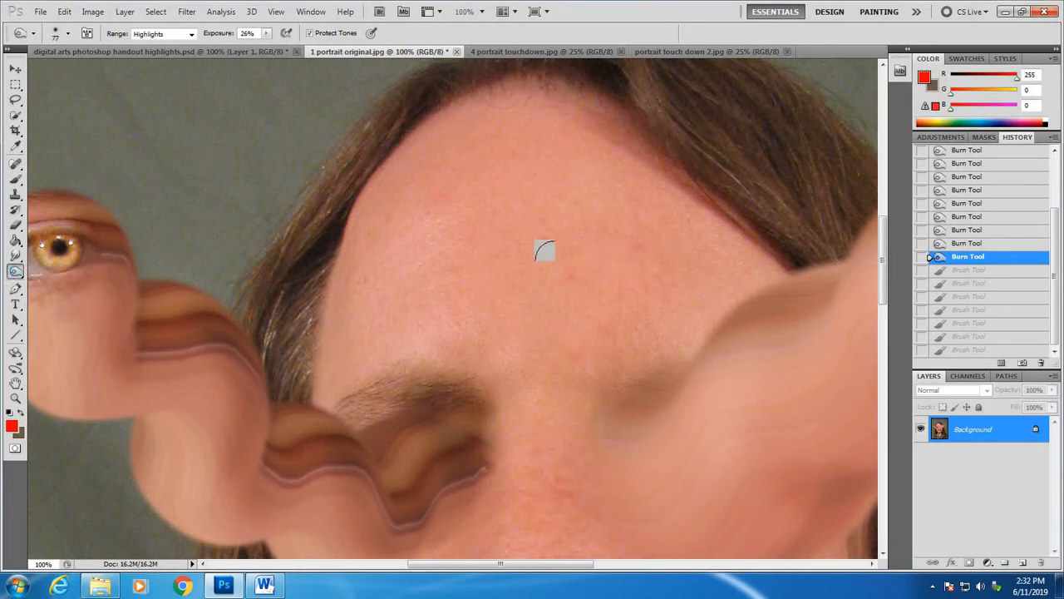
pyautogui.click(190, 34)
pyautogui.click(175, 57)
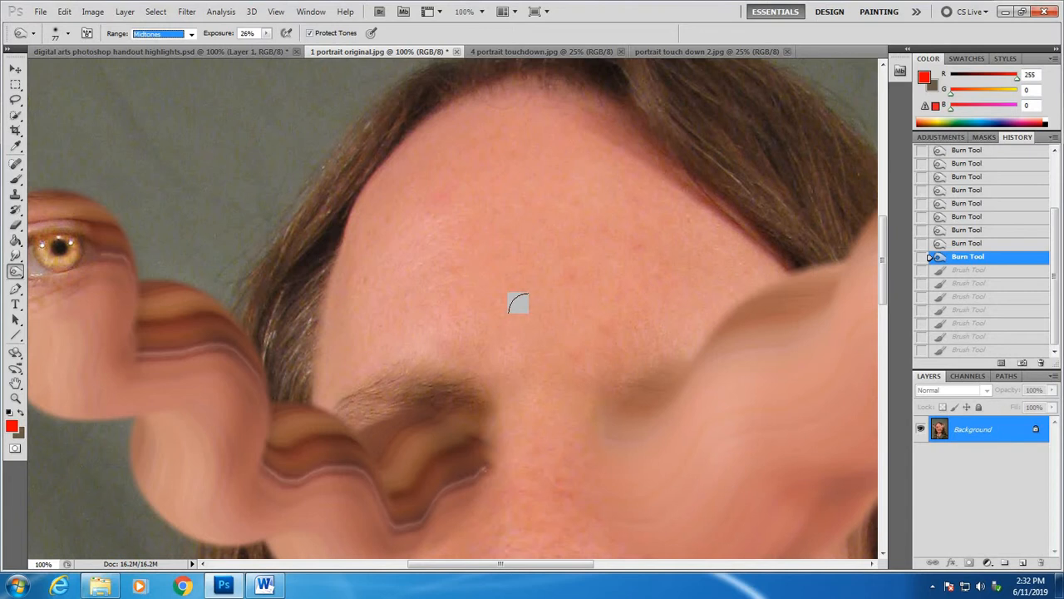
pyautogui.moveTo(519, 303); pyautogui.dragTo(544, 297)
pyautogui.press(']')
pyautogui.press(']')
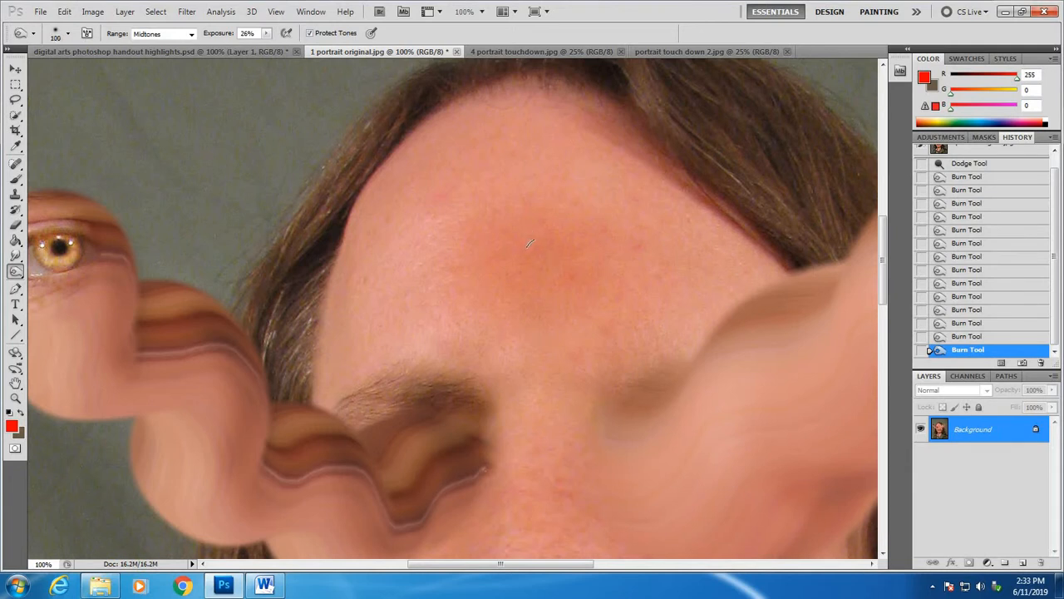
# Burn a small dark bump into the centre of the forehead patch, reducing the brush to 20 px
pyautogui.moveTo(529, 243); pyautogui.dragTo(530, 238)
pyautogui.press('[')
pyautogui.press('[')
pyautogui.press('[')
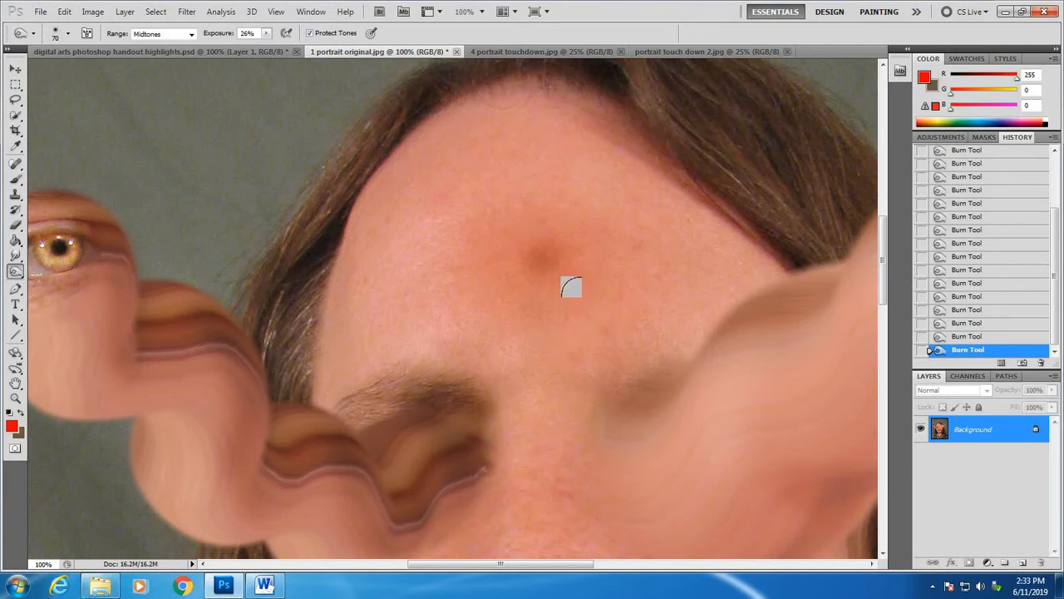
pyautogui.press('[')
pyautogui.press('[')
pyautogui.press('[')
pyautogui.press('[')
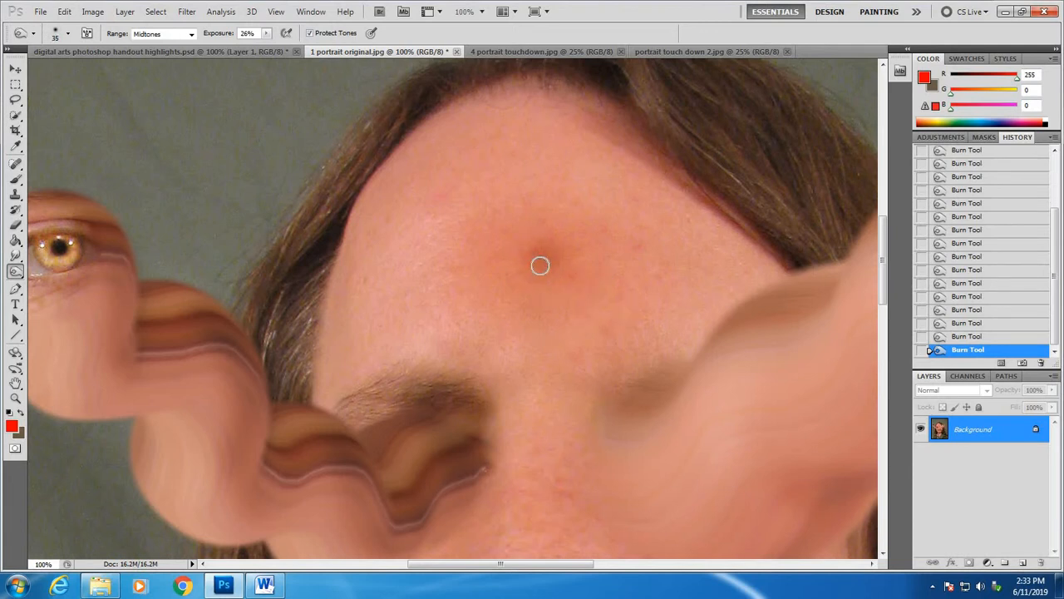
pyautogui.press('[')
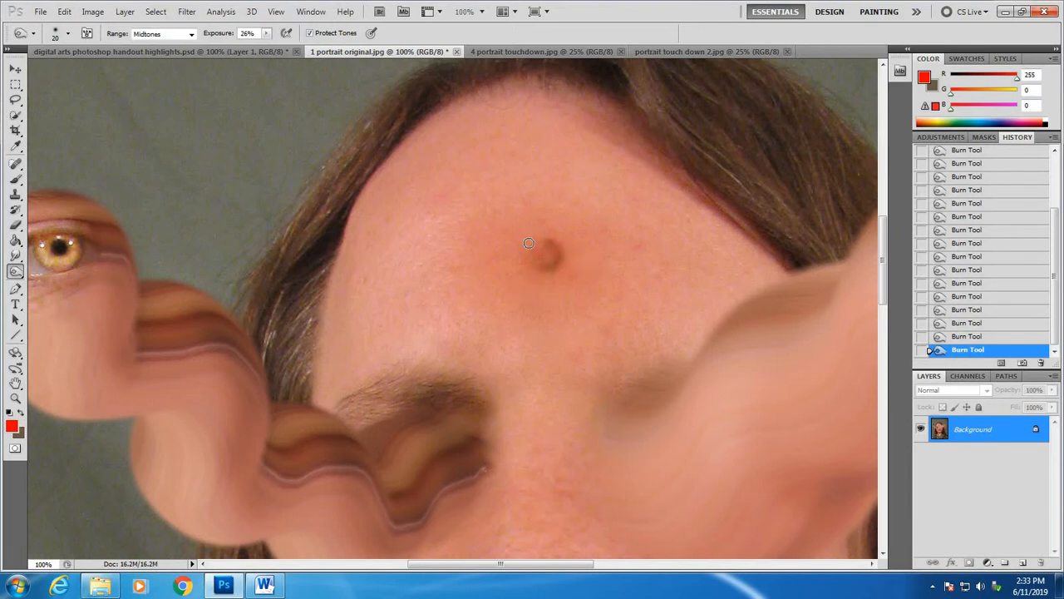
# Burn the inside of the forehead bump with the range set to Highlights
pyautogui.click(193, 34)
pyautogui.click(177, 72)
pyautogui.click(546, 246)
# Lighten the inside of the forehead bump with a small Dodge brush at Midtones, 21% exposure
pyautogui.moveTo(16, 270); pyautogui.dragTo(53, 273)
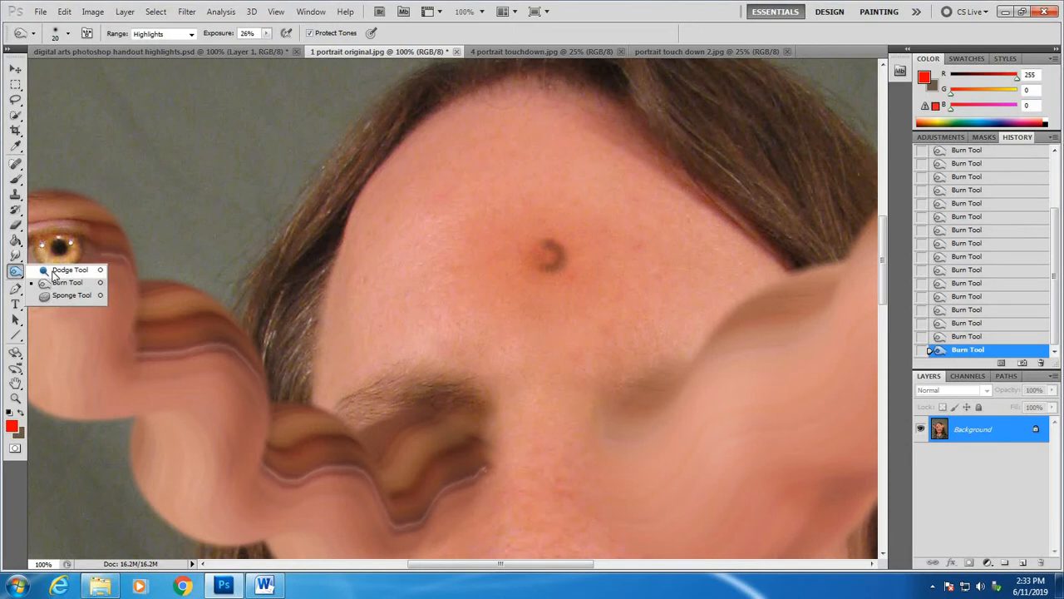
pyautogui.click(55, 271)
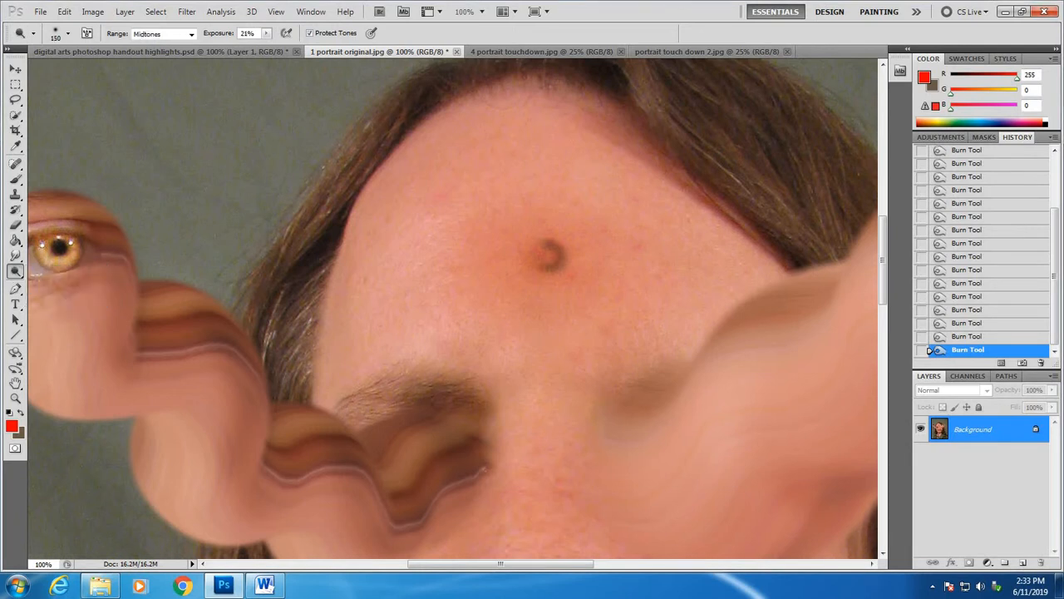
pyautogui.press('[')
pyautogui.press('[')
pyautogui.press('[')
pyautogui.press('[')
pyautogui.press('[')
pyautogui.press('[')
pyautogui.press('[')
pyautogui.press('[')
pyautogui.moveTo(543, 247)
pyautogui.mouseDown()
pyautogui.moveTo(576, 272)
pyautogui.moveTo(554, 249)
pyautogui.mouseUp()
# Brighten the centre of the forehead bump with repeated dodges, using a brush enlarged to 45 px
pyautogui.press(']')
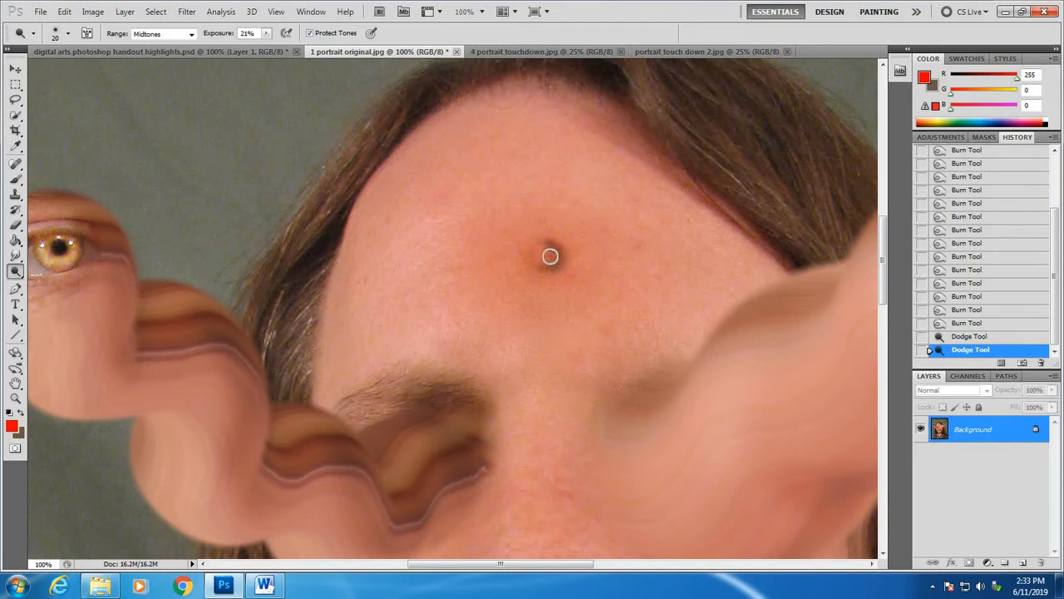
pyautogui.press(']')
pyautogui.click(549, 255)
pyautogui.click(548, 255)
pyautogui.click(550, 255)
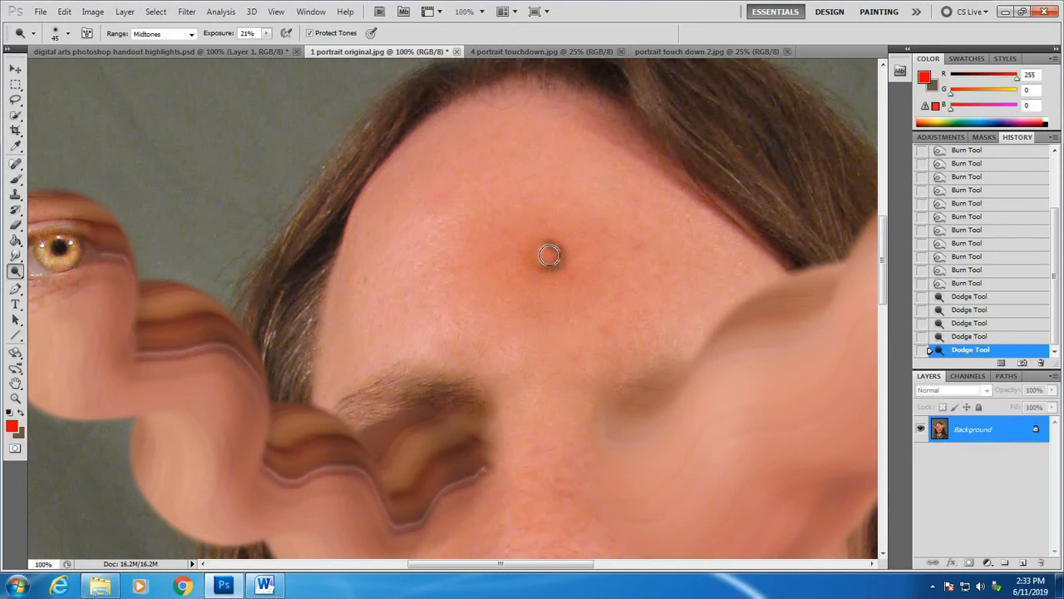
pyautogui.click(549, 255)
pyautogui.click(549, 254)
pyautogui.click(548, 256)
pyautogui.click(549, 255)
pyautogui.press('[')
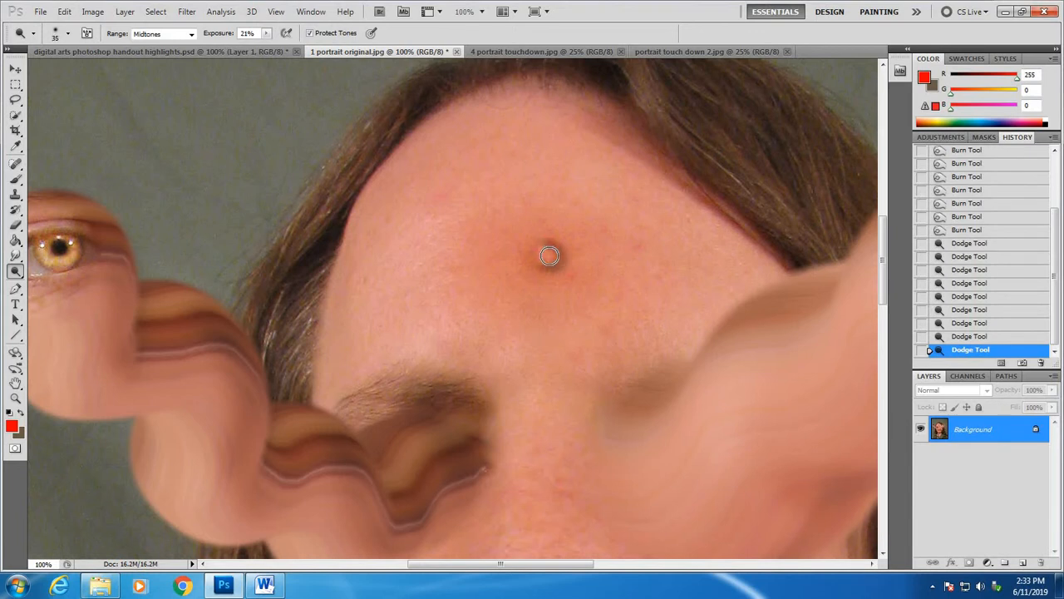
# Dodge the centre of the forehead bump further into a bright highlight at Midtones, 21% exposure, reducing the brush to 30 px and smaller
pyautogui.click(549, 255)
pyautogui.click(549, 255)
pyautogui.click(549, 255)
pyautogui.click(549, 255)
pyautogui.press('[')
pyautogui.click(549, 255)
pyautogui.click(549, 255)
pyautogui.click(549, 255)
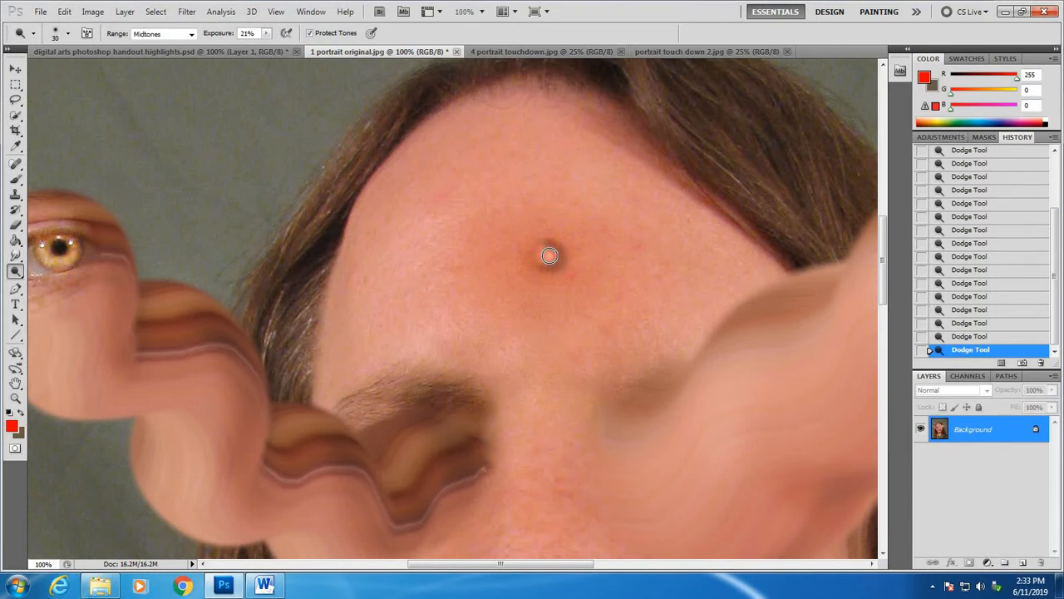
pyautogui.click(549, 255)
pyautogui.click(549, 255)
pyautogui.click(549, 256)
pyautogui.press('[')
pyautogui.press('[')
# Review the whole portrait with its stalk eyes and pimple, and examine the lower face and beard more closely
pyautogui.click(15, 398)
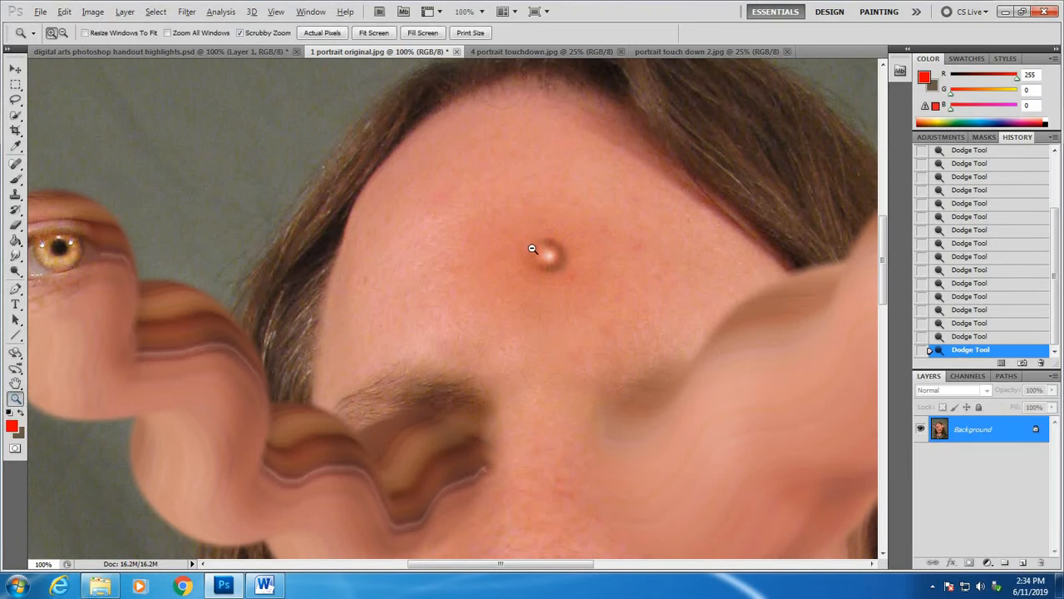
pyautogui.keyDown('alt'); pyautogui.click(539, 270); pyautogui.keyUp('alt')
pyautogui.keyDown('alt'); pyautogui.click(568, 323); pyautogui.keyUp('alt')
pyautogui.keyDown('alt'); pyautogui.click(570, 326); pyautogui.keyUp('alt')
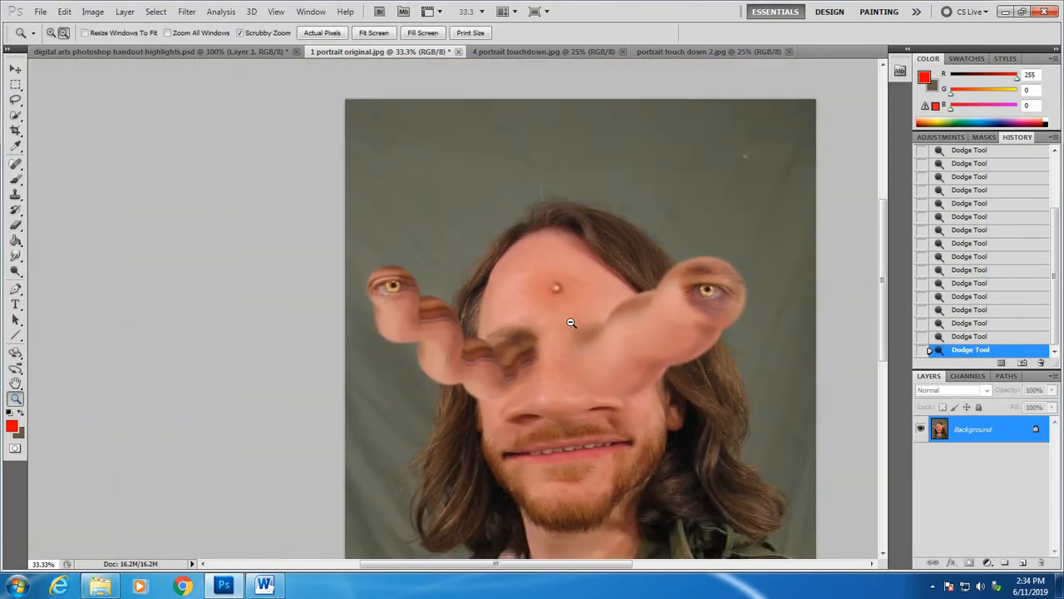
pyautogui.keyDown('alt'); pyautogui.click(483, 239); pyautogui.keyUp('alt')
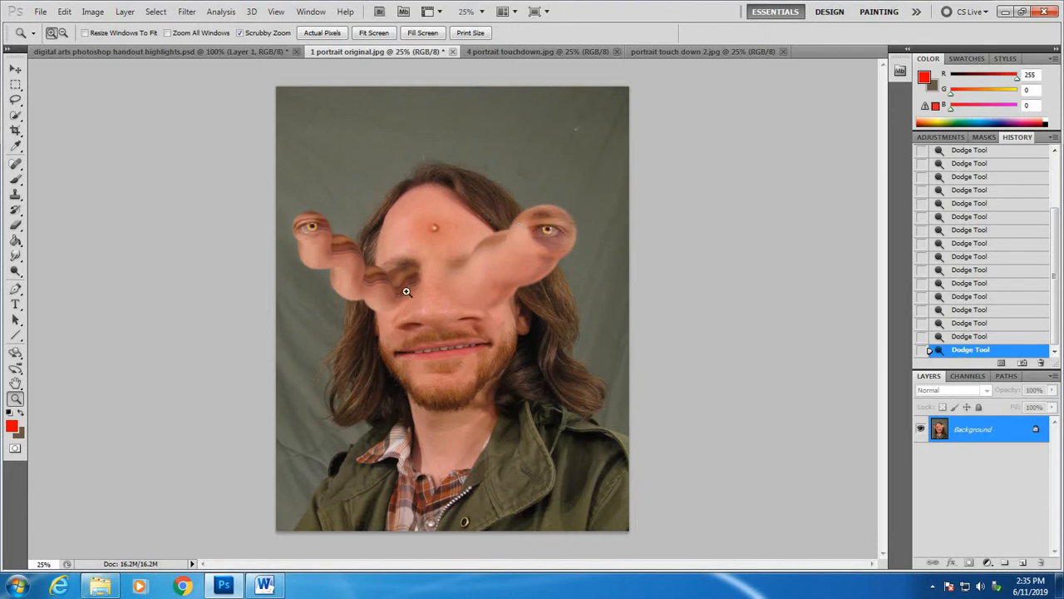
pyautogui.click(443, 406)
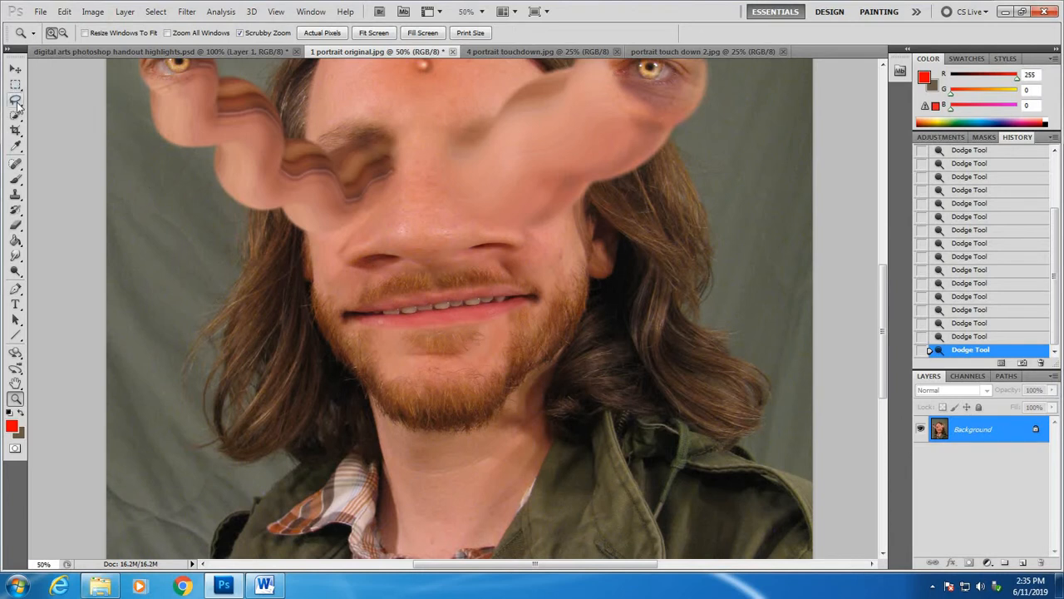
pyautogui.scroll(4, 468, 373)
pyautogui.scroll(-2, 475, 359)
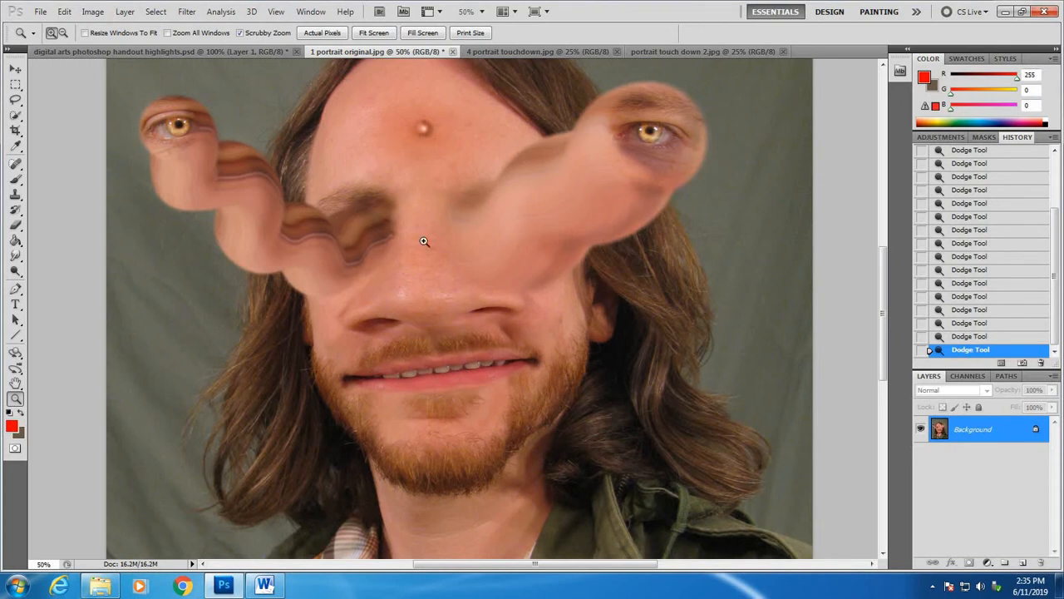
pyautogui.scroll(2, 607, 393)
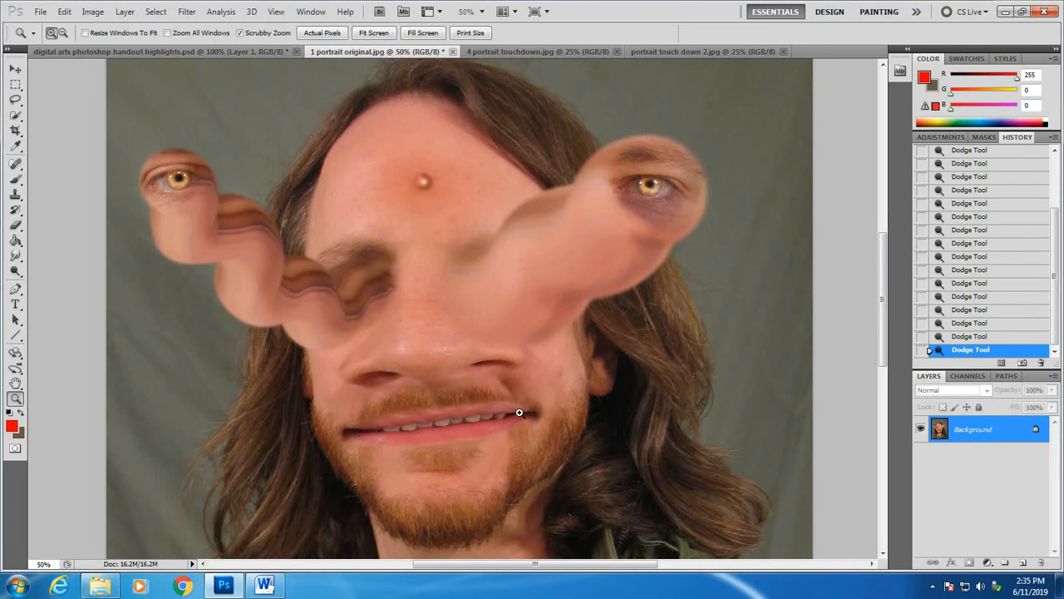
pyautogui.scroll(-3, 522, 390)
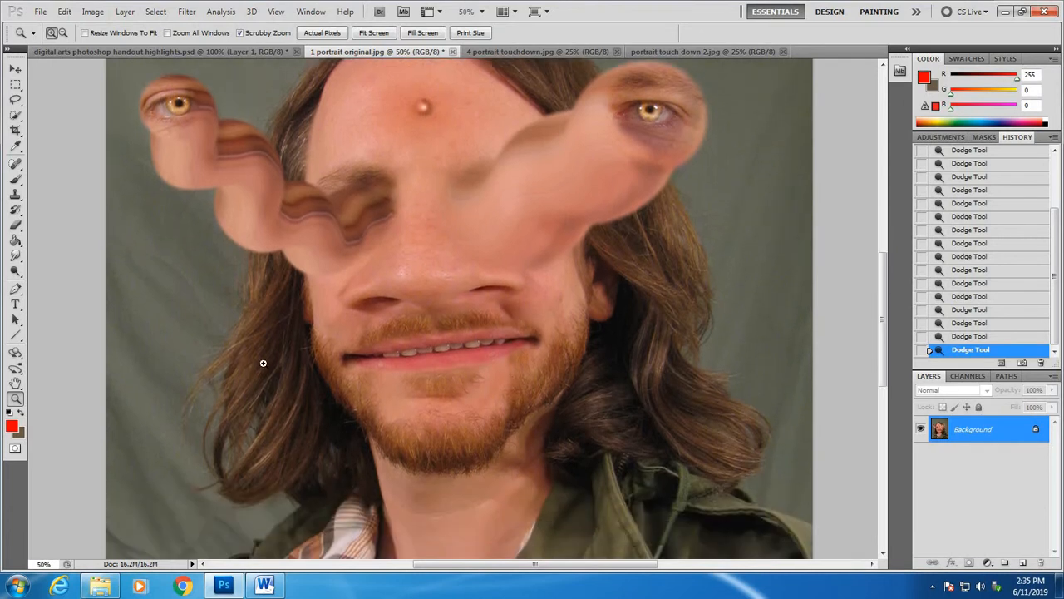
# Lasso the bearded chin from below the lower lip to the jawline and feather the selection with Refine Edge
pyautogui.click(15, 100)
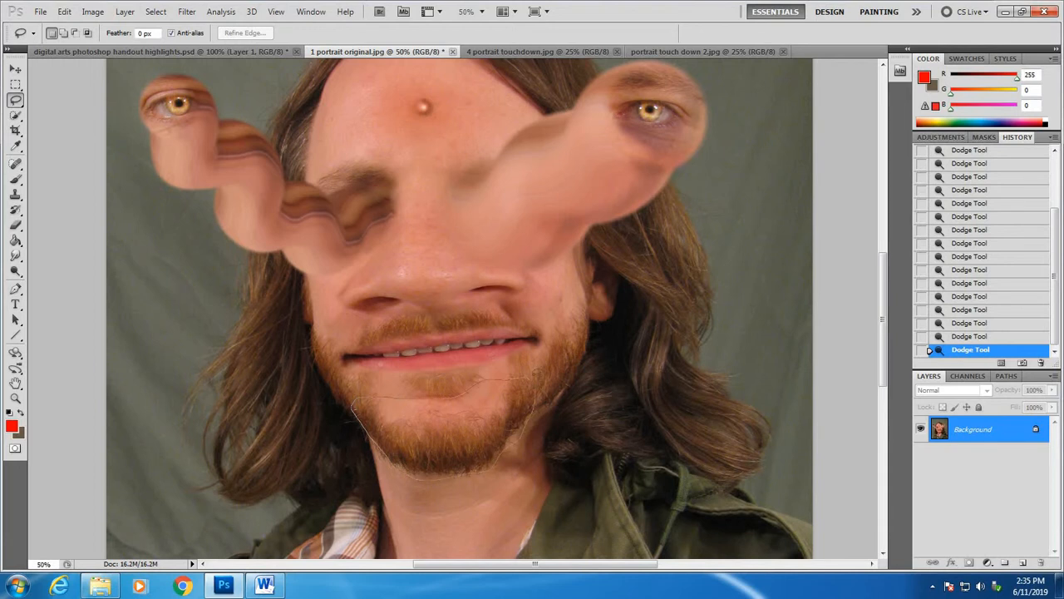
pyautogui.moveTo(354, 407); pyautogui.dragTo(353, 398)
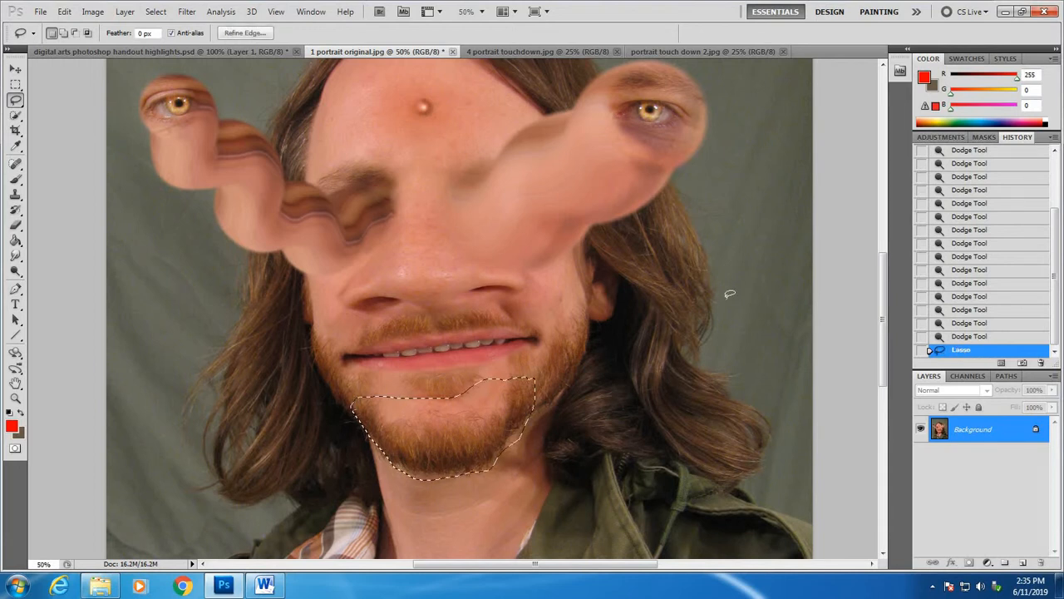
pyautogui.click(254, 33)
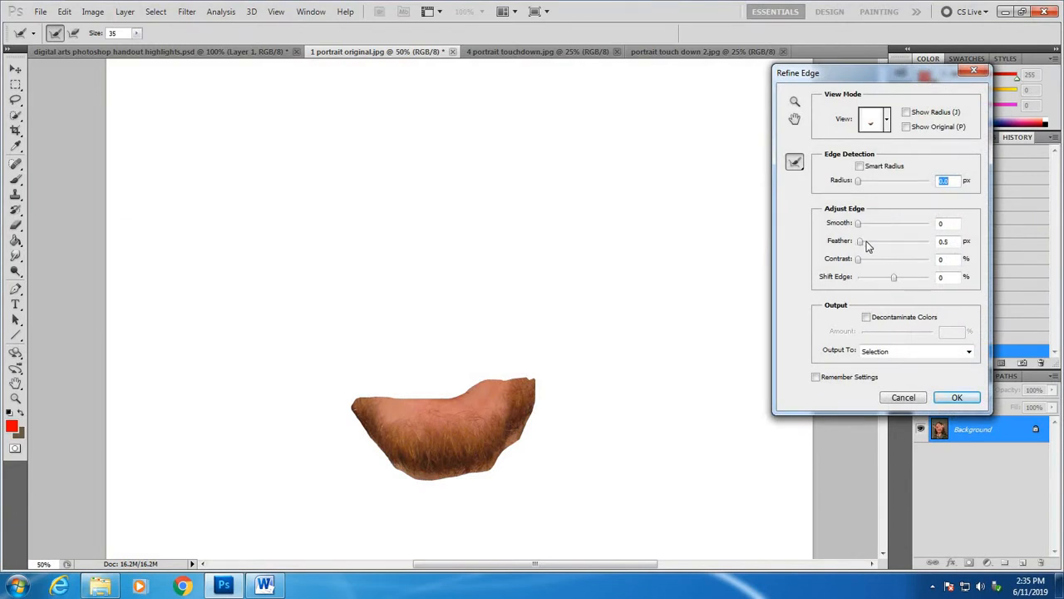
pyautogui.moveTo(866, 245); pyautogui.dragTo(885, 241)
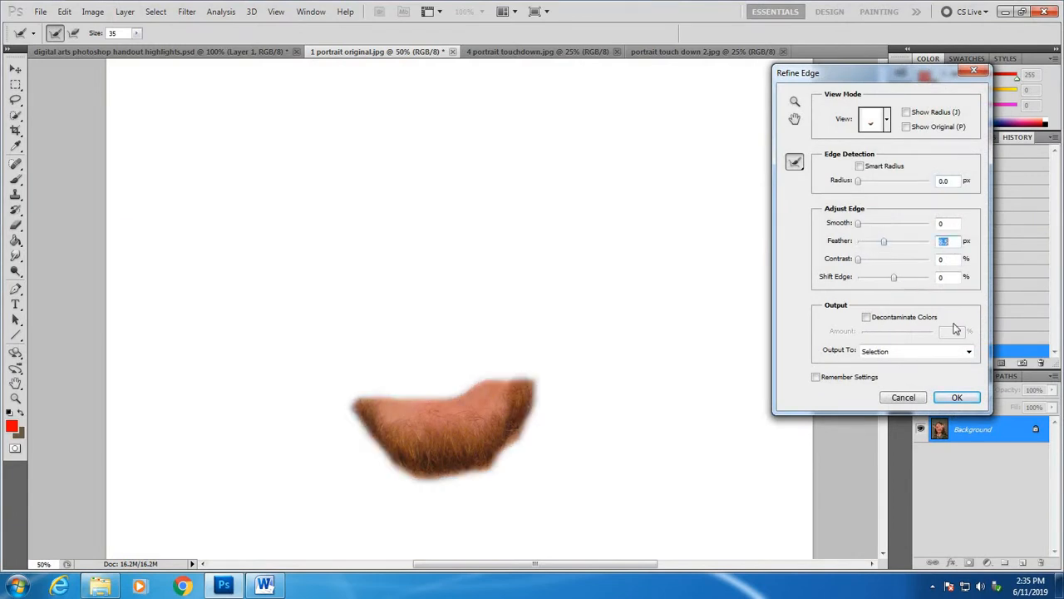
pyautogui.click(955, 399)
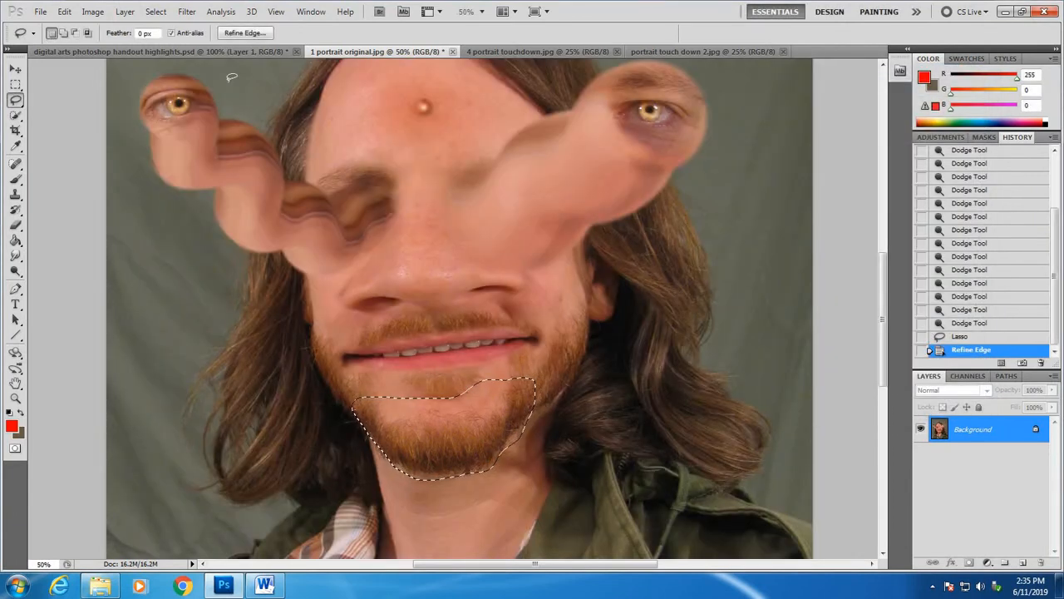
# Copy the selected chin, paste it onto a new layer and nudge it slightly over the original chin
pyautogui.click(65, 14)
pyautogui.click(83, 100)
pyautogui.click(65, 14)
pyautogui.click(103, 125)
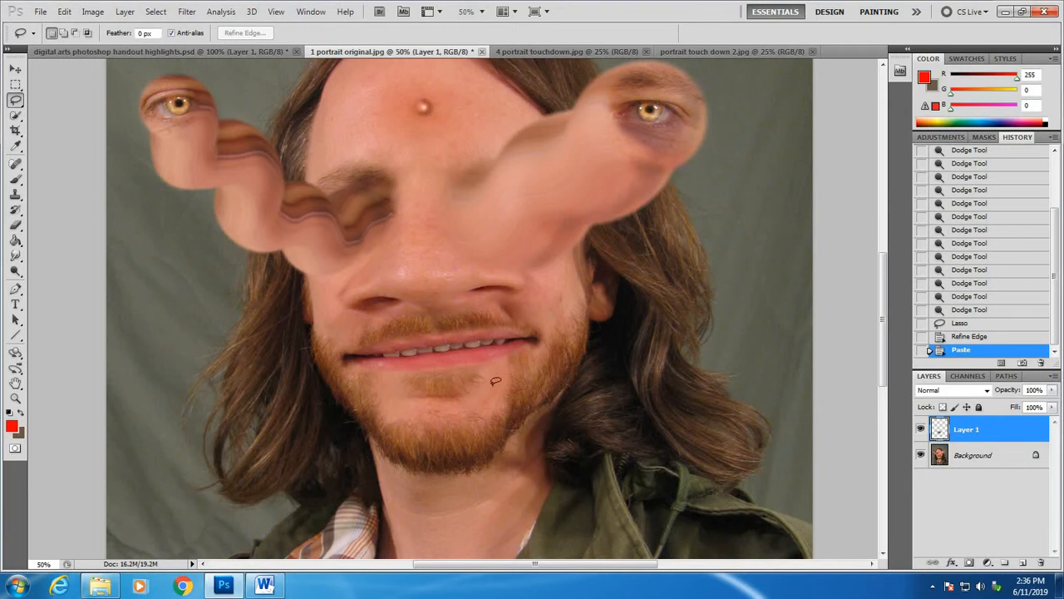
pyautogui.click(15, 70)
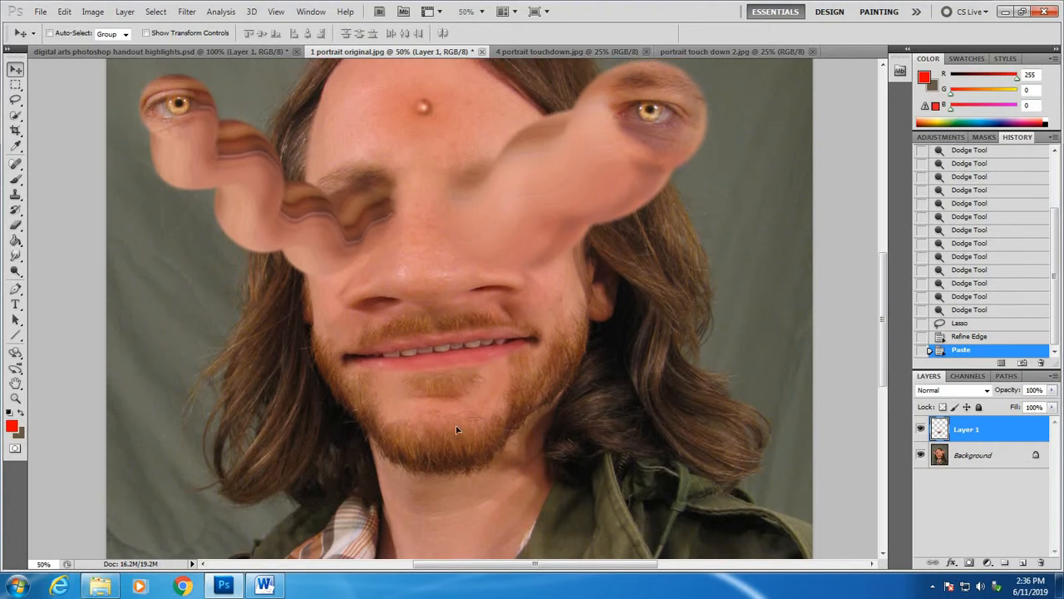
pyautogui.moveTo(456, 430)
pyautogui.mouseDown()
pyautogui.moveTo(449, 425)
pyautogui.moveTo(459, 502)
pyautogui.moveTo(506, 452)
pyautogui.moveTo(478, 394)
pyautogui.moveTo(441, 383)
pyautogui.moveTo(481, 393)
pyautogui.moveTo(472, 482)
pyautogui.moveTo(494, 459)
pyautogui.moveTo(470, 515)
pyautogui.moveTo(482, 399)
pyautogui.moveTo(458, 422)
pyautogui.moveTo(464, 432)
pyautogui.mouseUp()
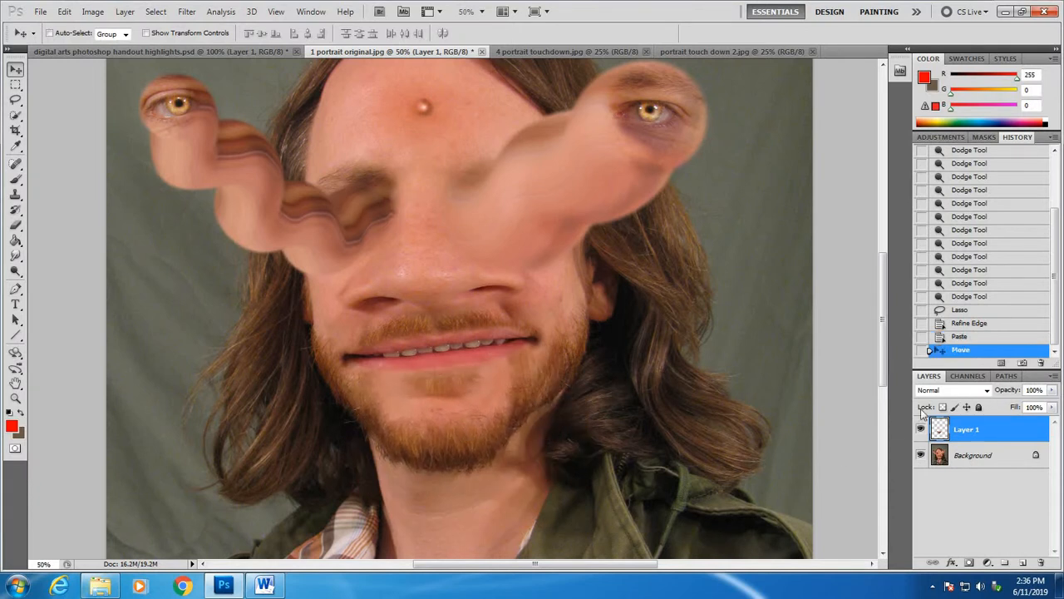
# Duplicate the pasted chin layer under its default name, and move Layer 1 down to form a second chin on the neck
pyautogui.rightClick(984, 433)
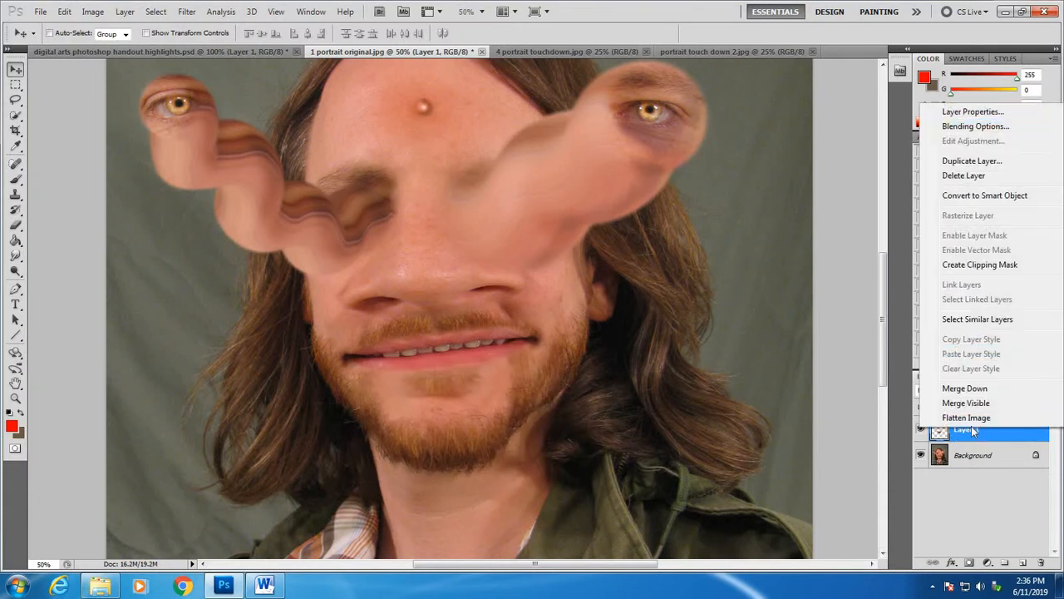
pyautogui.click(980, 162)
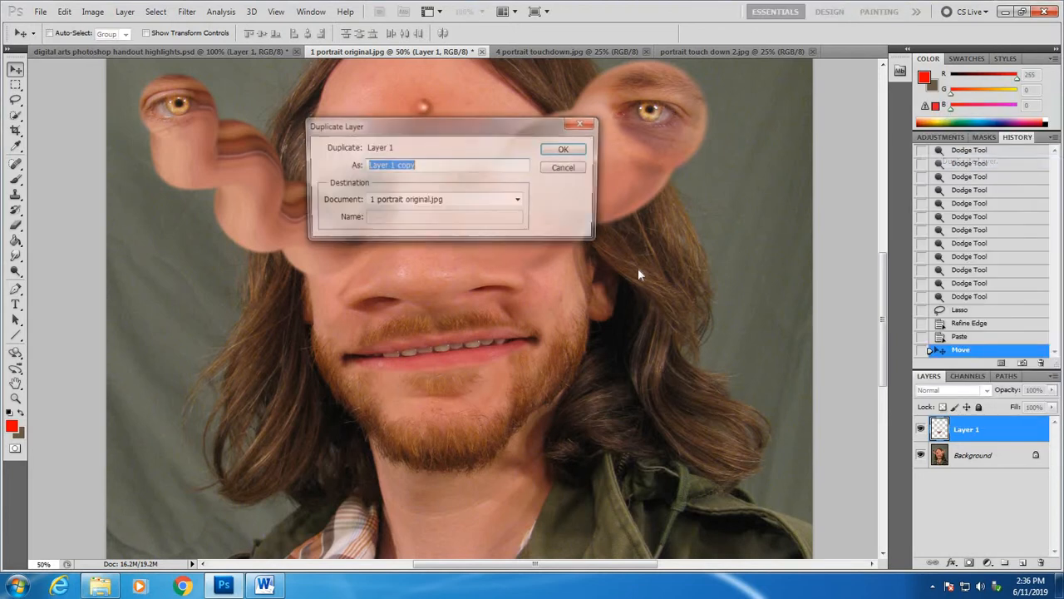
pyautogui.click(571, 145)
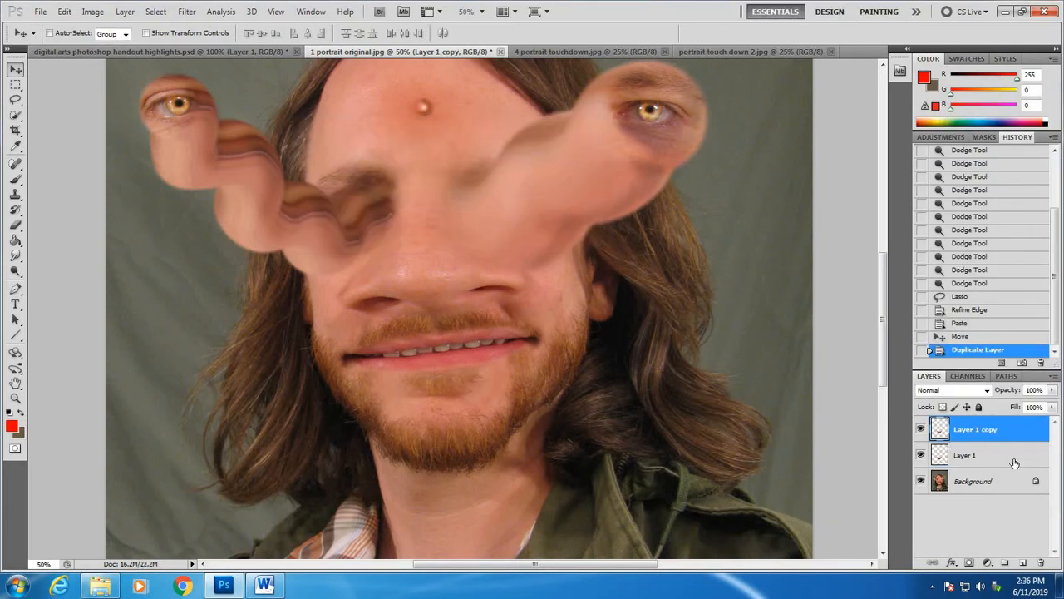
pyautogui.click(982, 462)
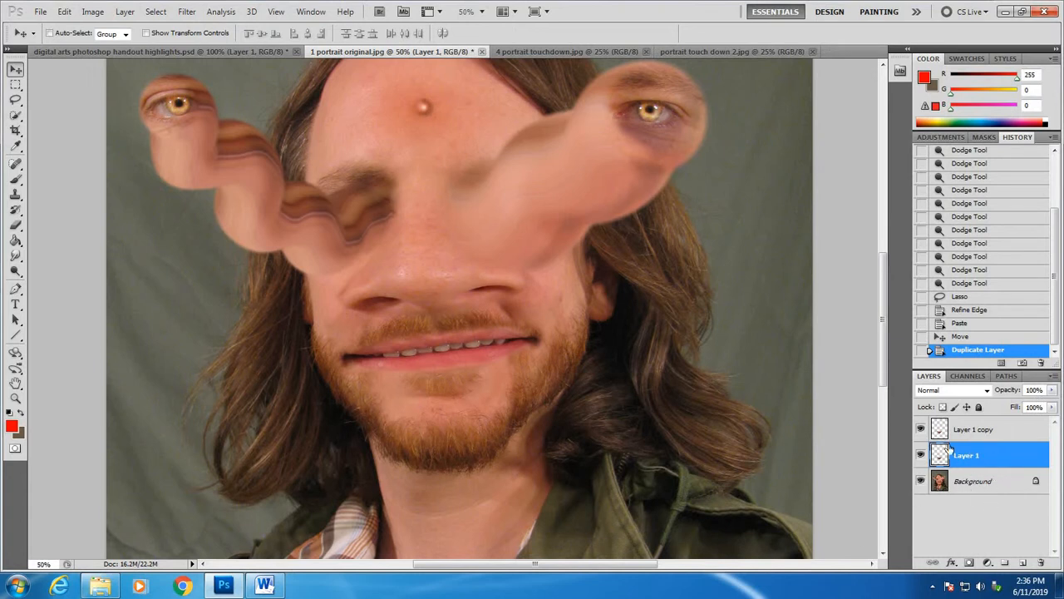
pyautogui.moveTo(475, 469); pyautogui.dragTo(485, 489)
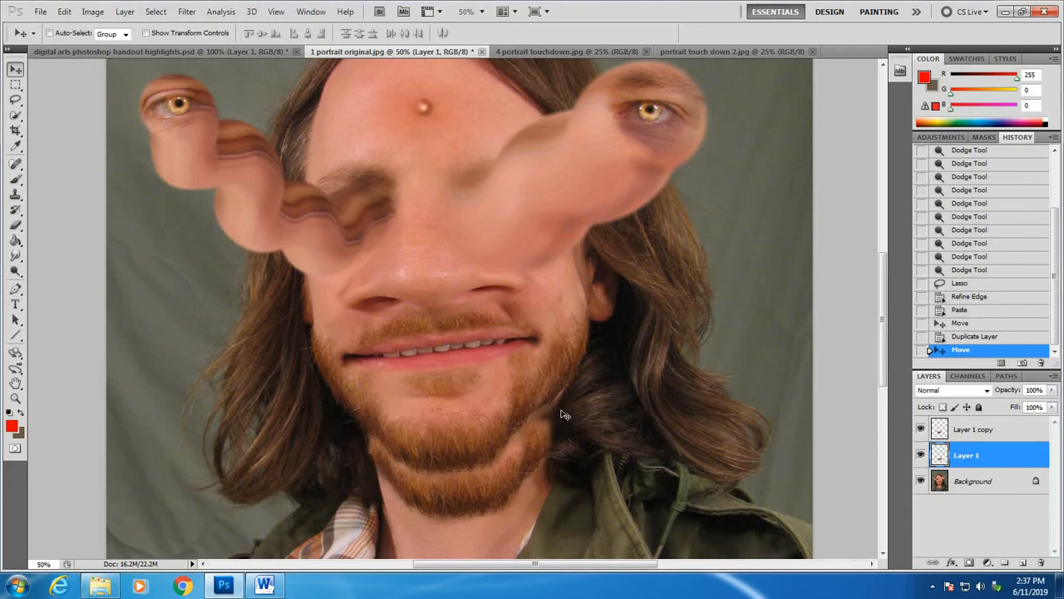
pyautogui.moveTo(511, 481); pyautogui.dragTo(511, 489)
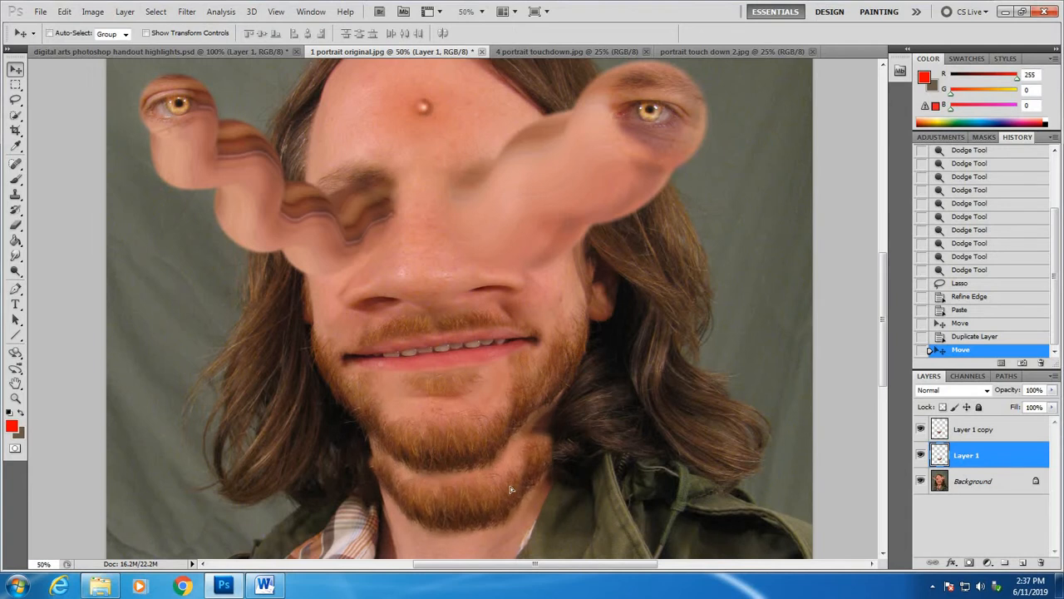
# Warp the second chin on Layer 1, pulling its upper corners up along the jaw and reshaping its lower edge around the neck
pyautogui.click(66, 11)
pyautogui.moveTo(92, 271)
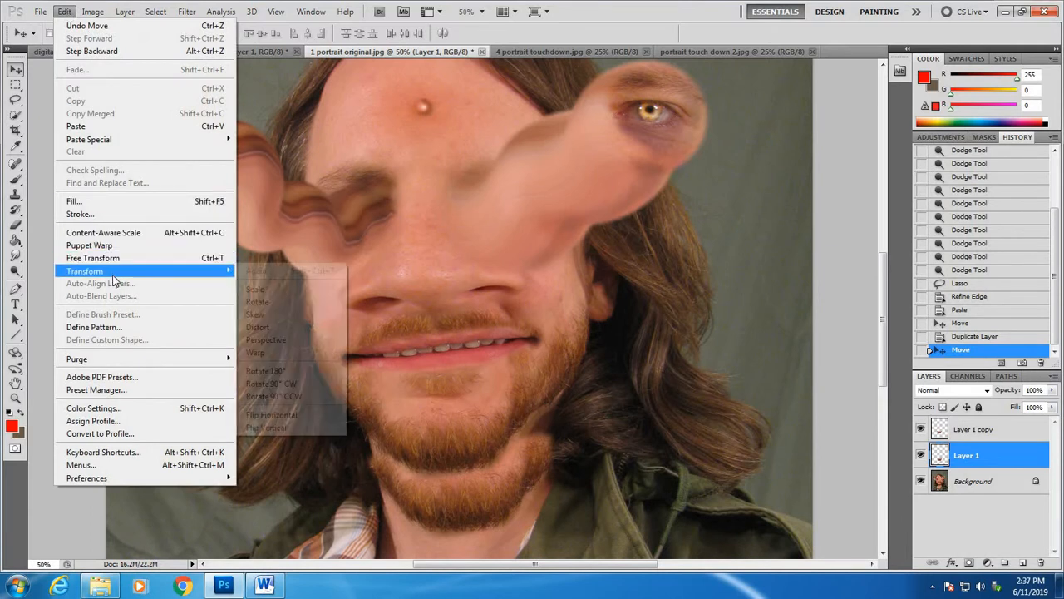
pyautogui.click(313, 357)
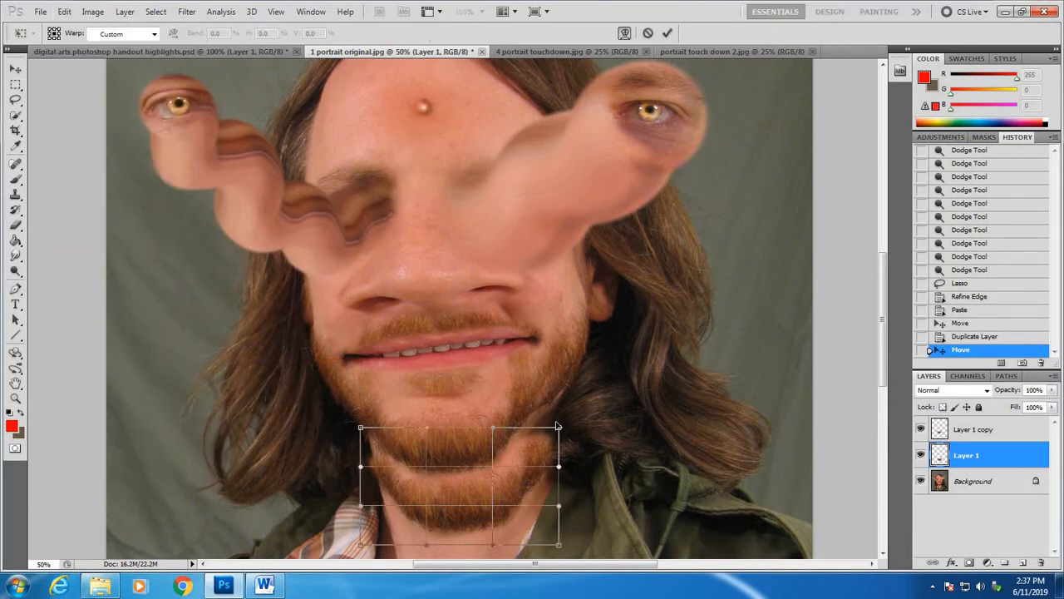
pyautogui.moveTo(557, 426); pyautogui.dragTo(572, 380)
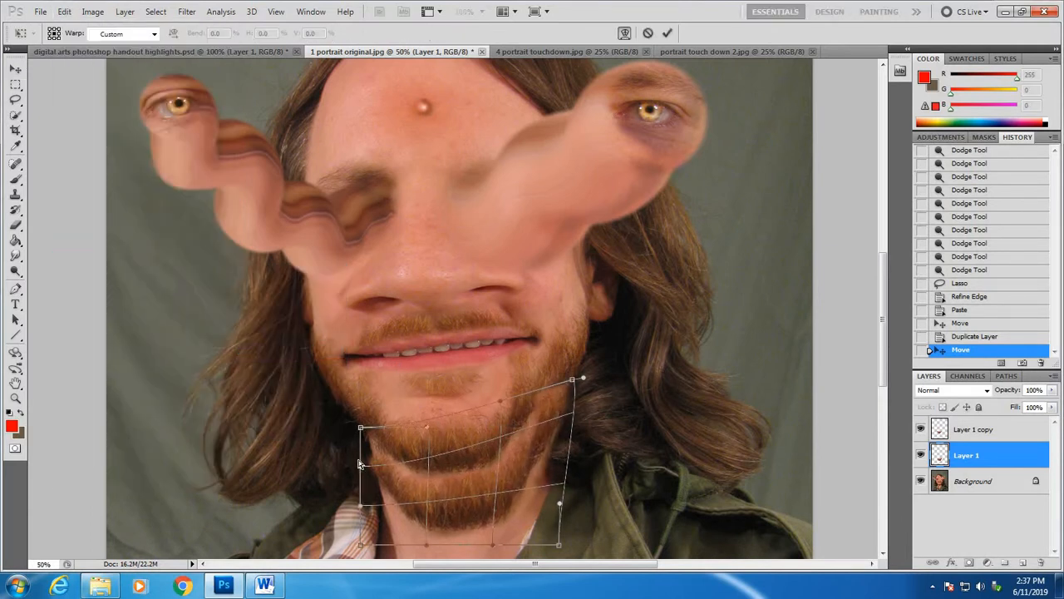
pyautogui.moveTo(374, 460); pyautogui.dragTo(358, 422)
pyautogui.moveTo(466, 485); pyautogui.dragTo(468, 533)
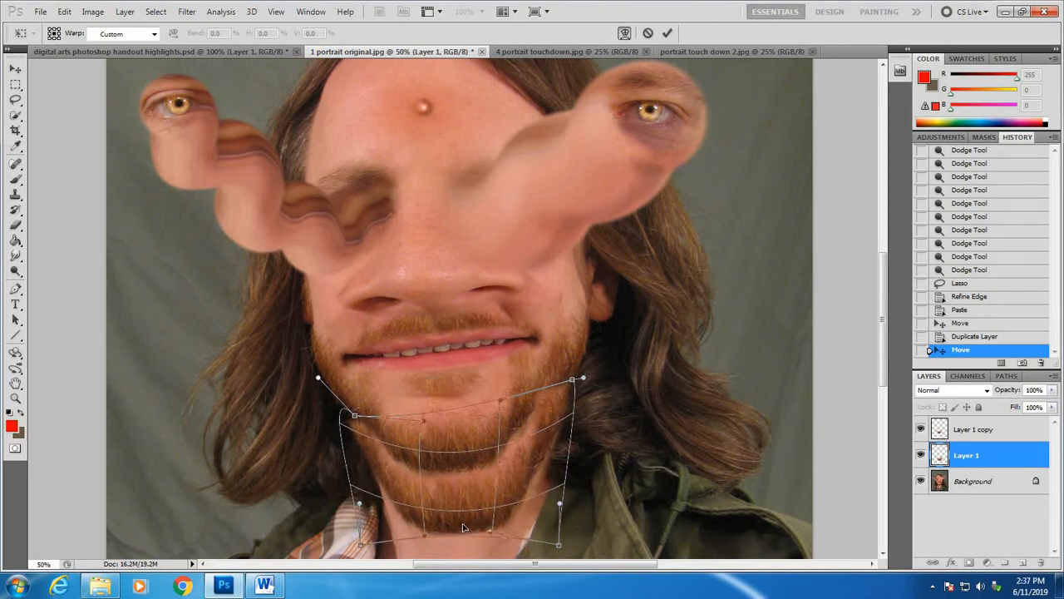
pyautogui.moveTo(399, 524); pyautogui.dragTo(383, 511)
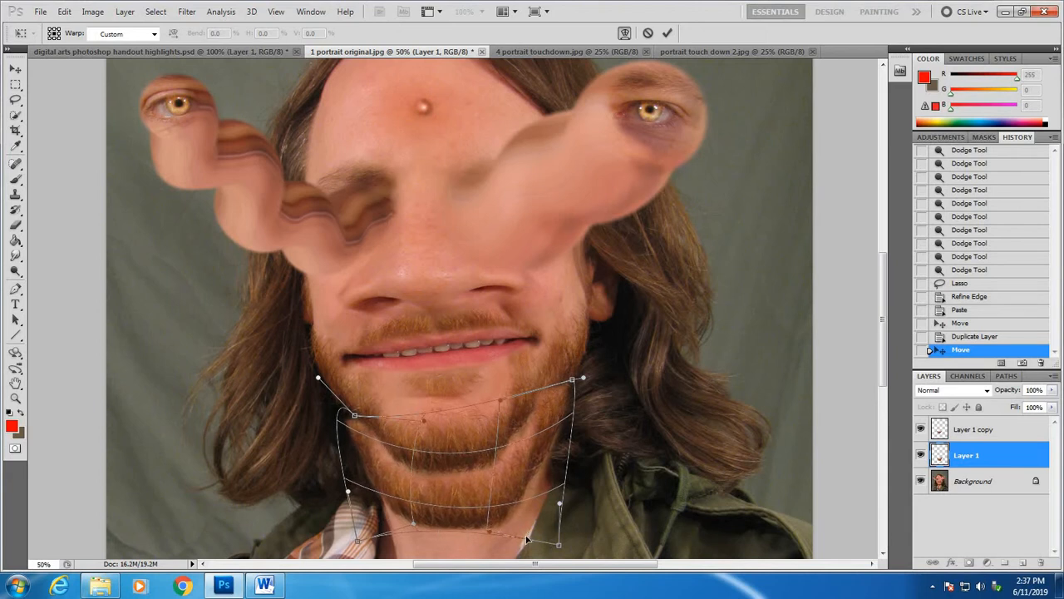
pyautogui.moveTo(526, 539); pyautogui.dragTo(470, 535)
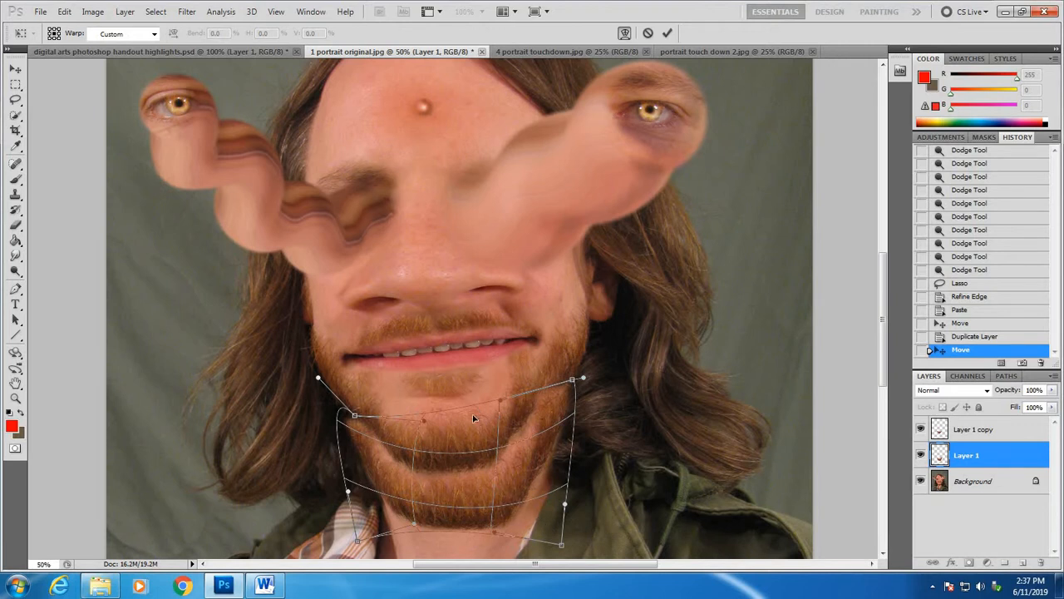
pyautogui.press('Return')
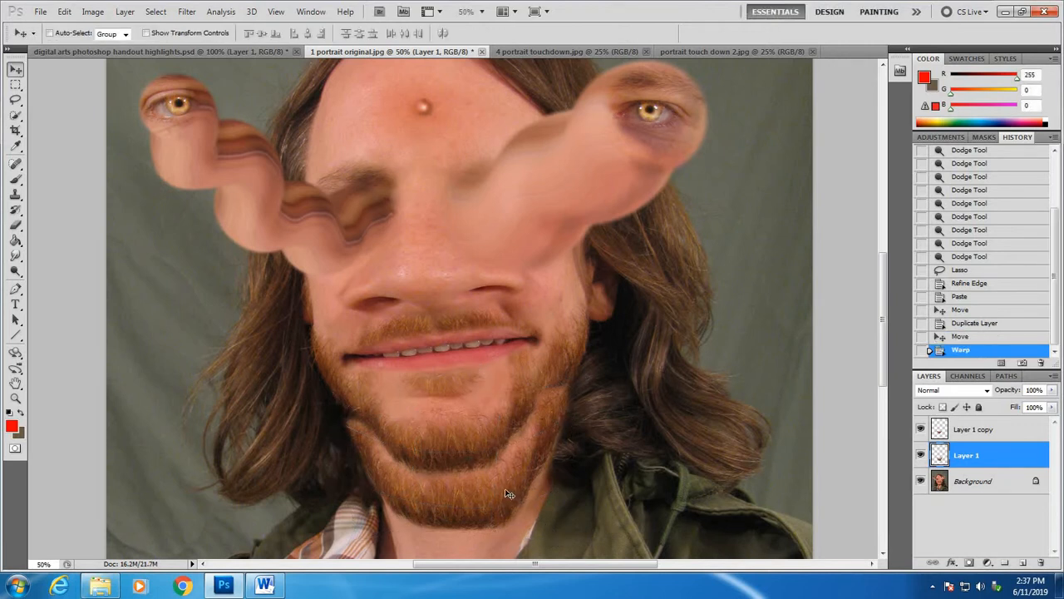
# Move the warped chin on Layer 1 up from the neck to the top of the head
pyautogui.moveTo(505, 493); pyautogui.dragTo(442, 204)
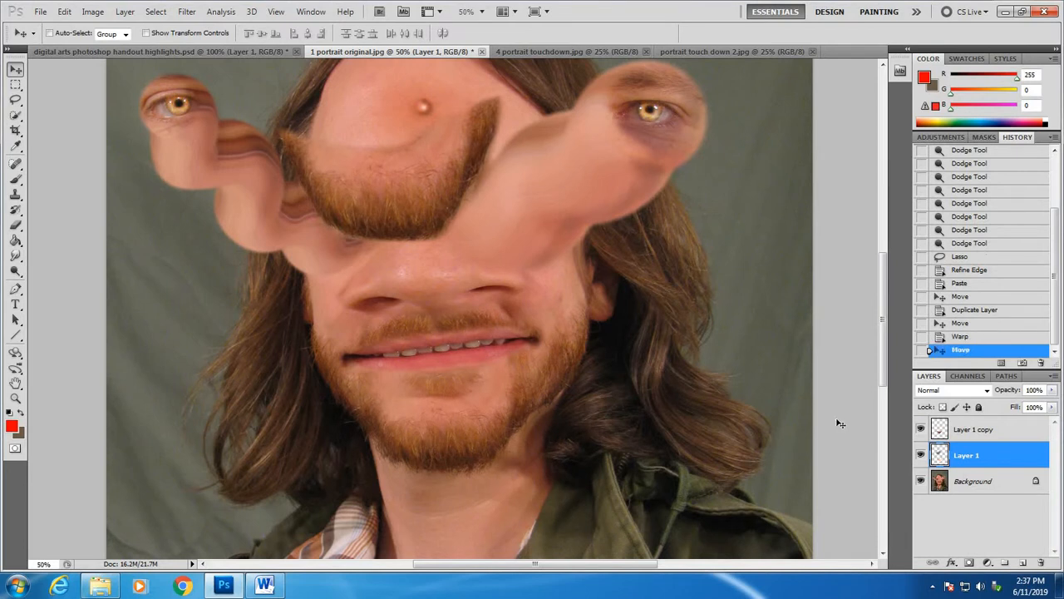
pyautogui.scroll(3, 888, 297)
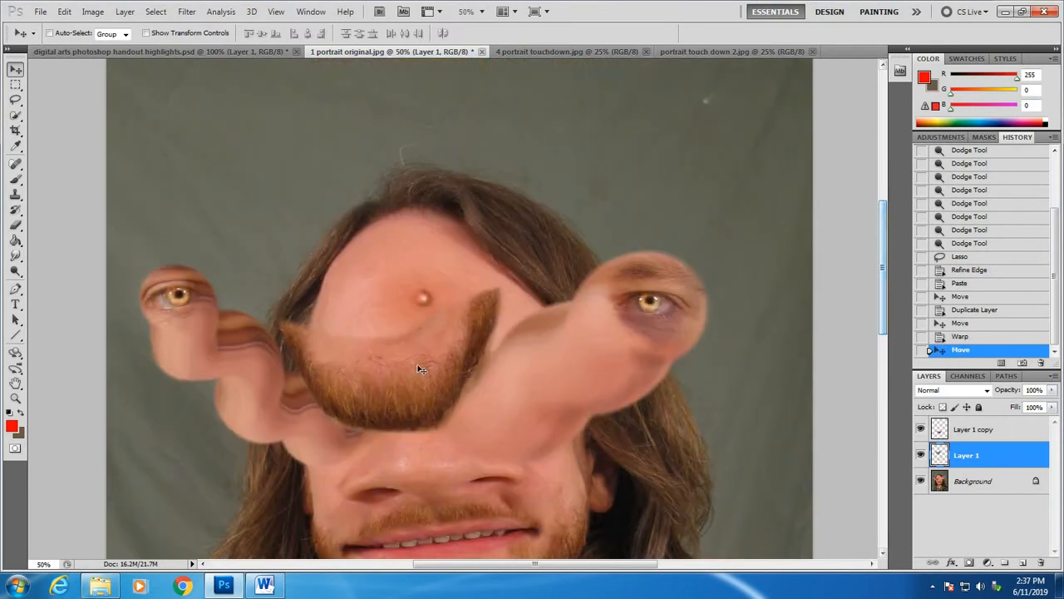
pyautogui.moveTo(420, 369); pyautogui.dragTo(414, 241)
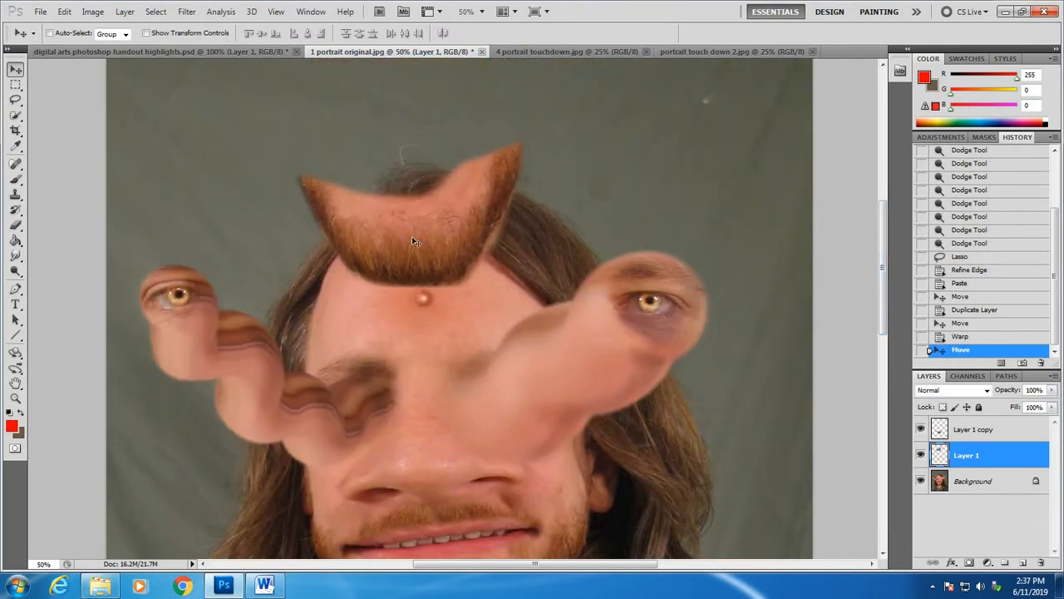
# Free-transform the beard piece on Layer 1, rotating it about -177° and settling it over the top of the head
pyautogui.click(64, 12)
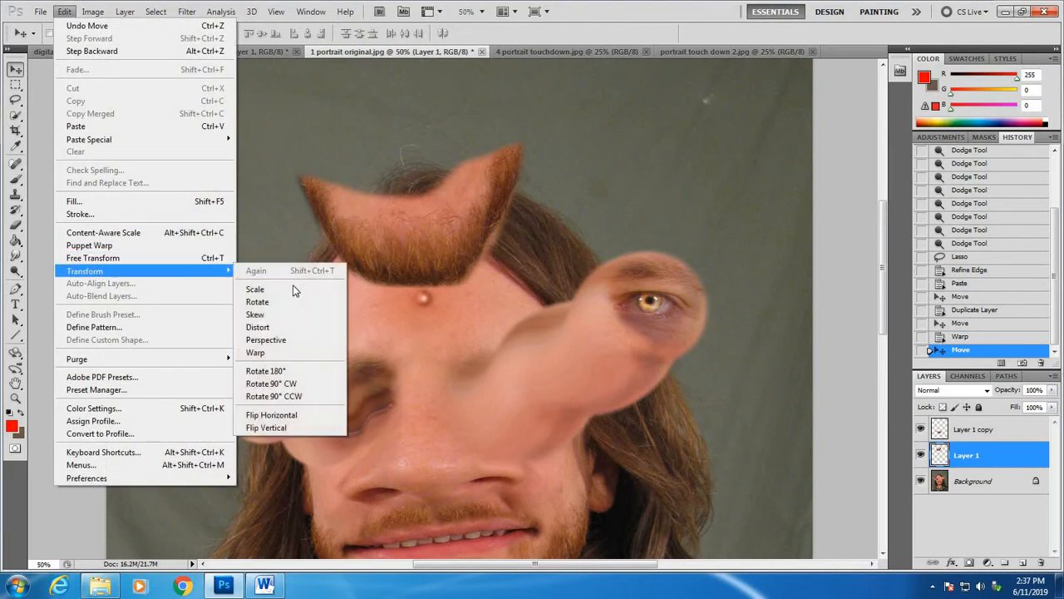
pyautogui.click(118, 259)
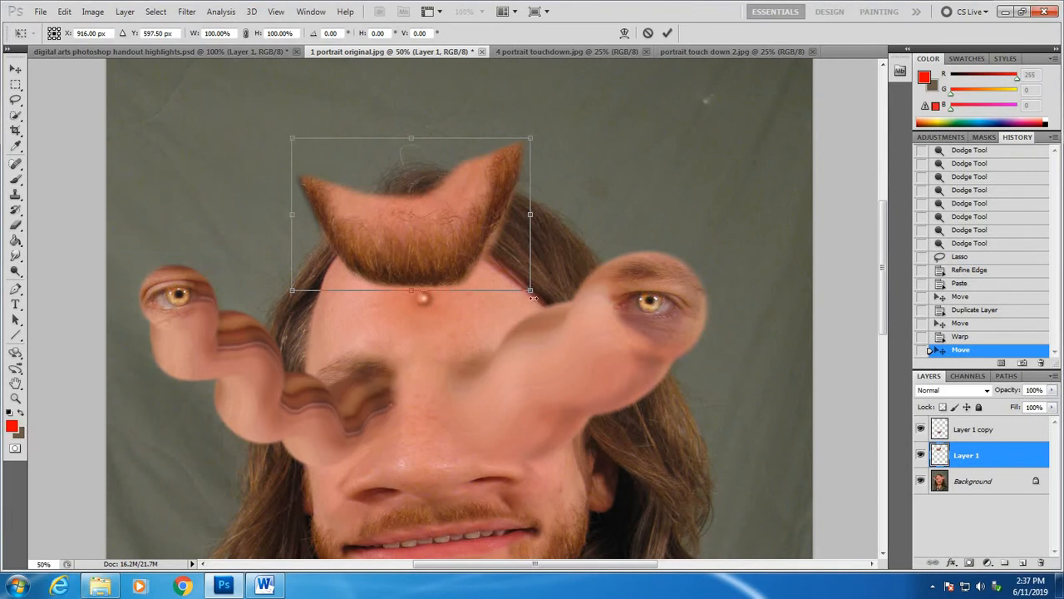
pyautogui.moveTo(306, 130); pyautogui.dragTo(372, 344)
pyautogui.moveTo(435, 176)
pyautogui.mouseDown()
pyautogui.moveTo(441, 204)
pyautogui.moveTo(439, 171)
pyautogui.moveTo(440, 189)
pyautogui.mouseUp()
# Warp the rotated beard piece into a fringe, stretching its corners and lower edge across the forehead down to both temples
pyautogui.rightClick(440, 199)
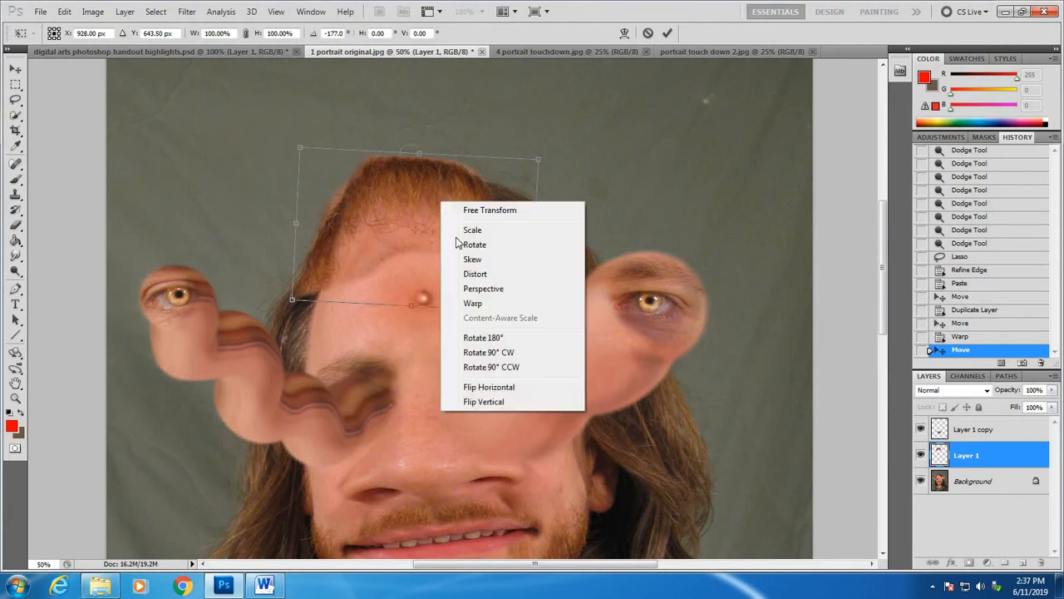
pyautogui.click(472, 304)
pyautogui.moveTo(535, 294); pyautogui.dragTo(595, 198)
pyautogui.moveTo(304, 286); pyautogui.dragTo(306, 307)
pyautogui.moveTo(360, 201); pyautogui.dragTo(347, 199)
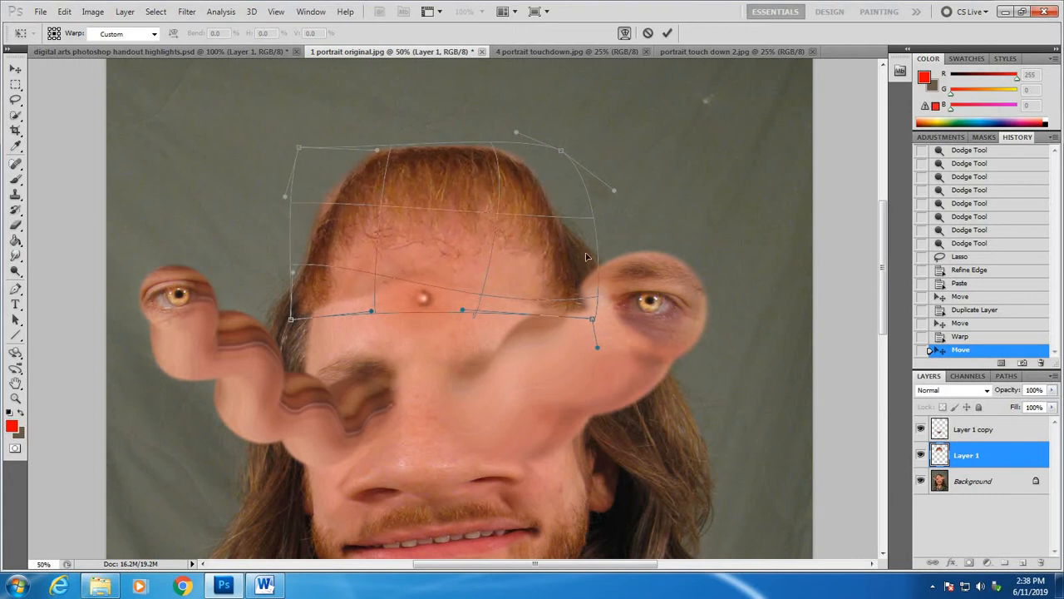
pyautogui.moveTo(585, 297); pyautogui.dragTo(535, 274)
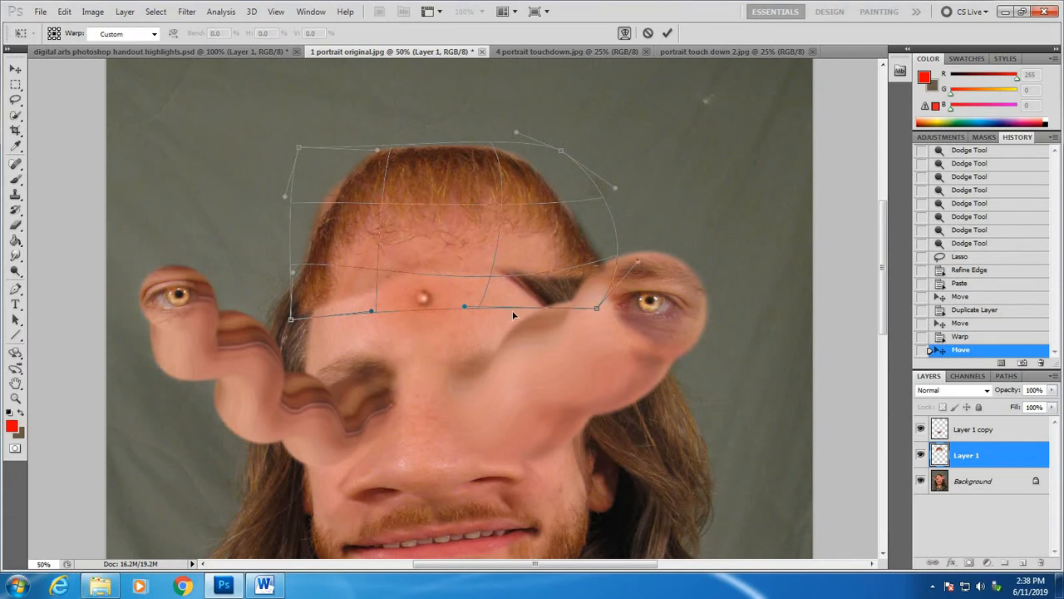
pyautogui.moveTo(513, 315); pyautogui.dragTo(578, 320)
pyautogui.moveTo(611, 283); pyautogui.dragTo(536, 332)
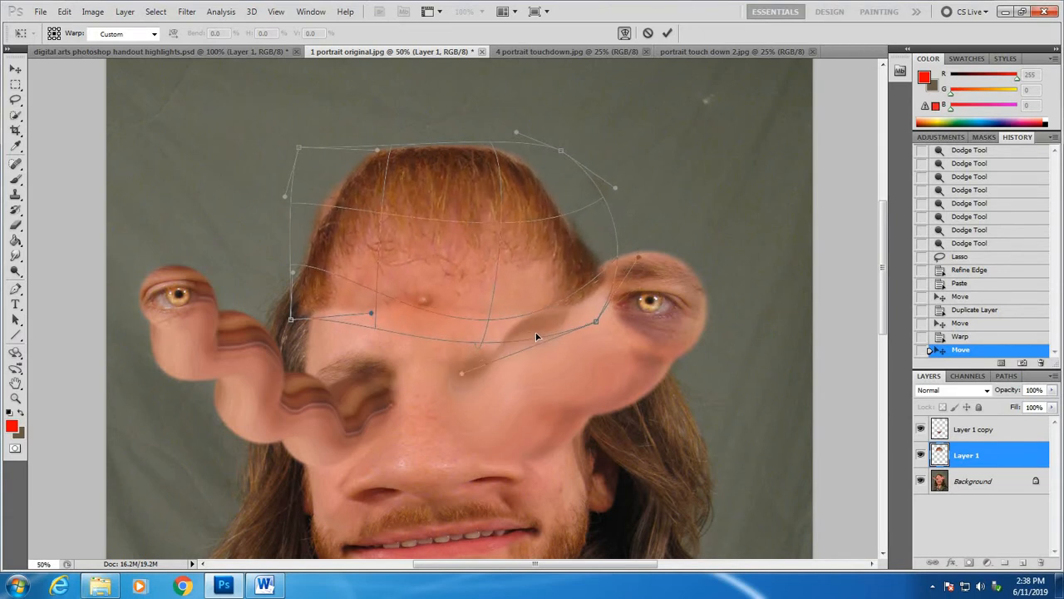
pyautogui.moveTo(611, 284); pyautogui.dragTo(604, 273)
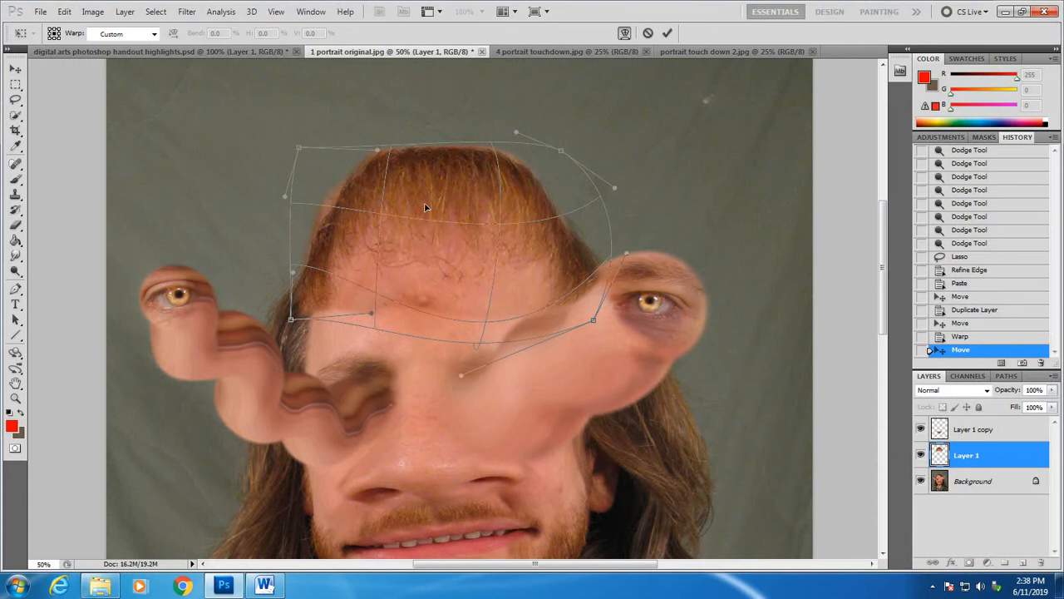
pyautogui.press('Return')
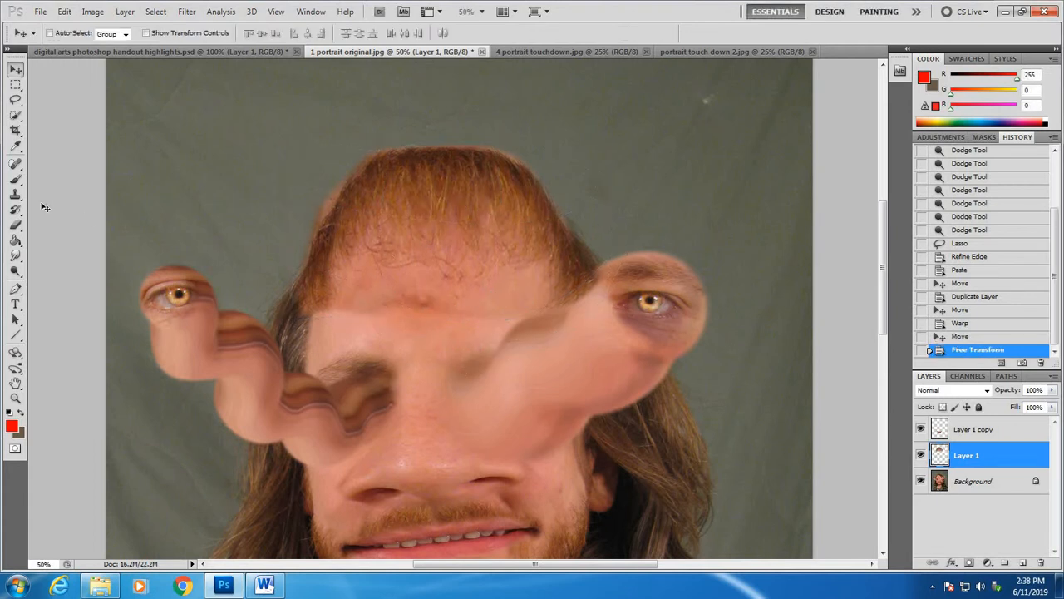
# Erase the fringe piece's hard lower edge on Layer 1 with a soft 125 px eraser, blending the forehead and uncovering the pimple
pyautogui.click(15, 225)
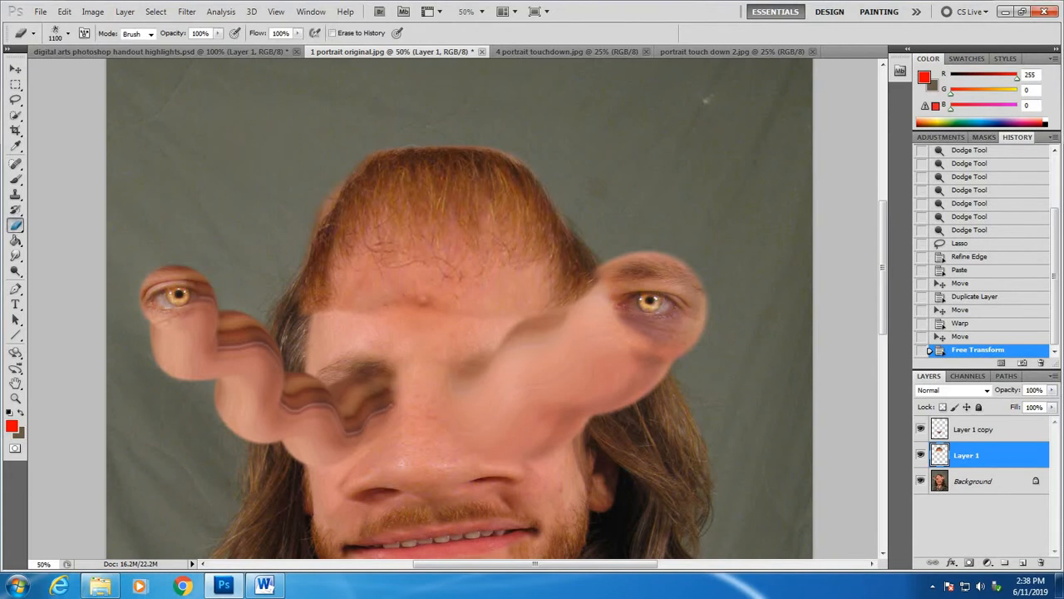
pyautogui.click(68, 34)
pyautogui.click(72, 124)
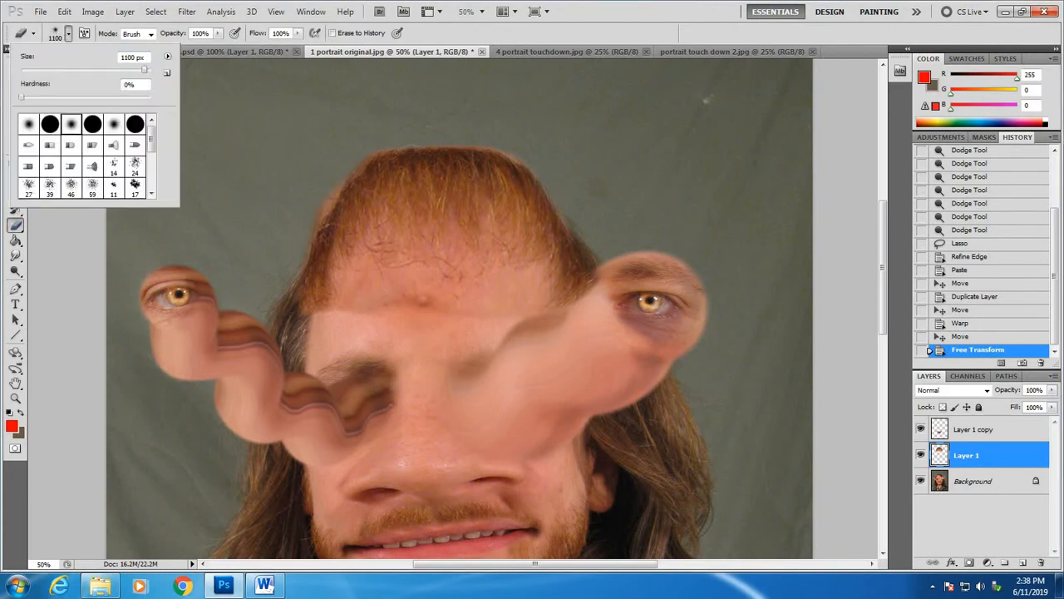
pyautogui.press('Return')
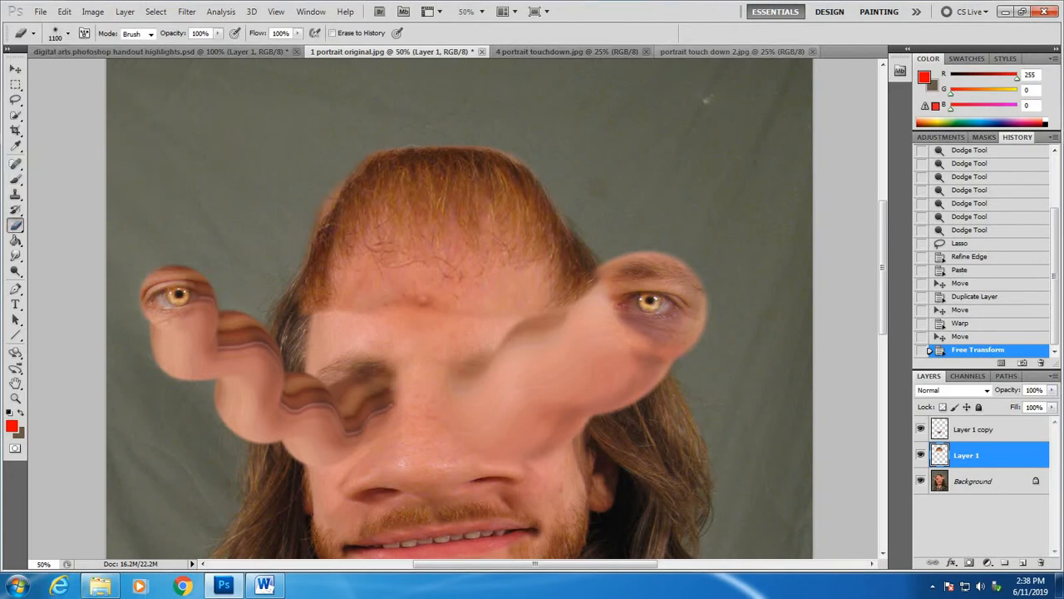
pyautogui.press('[')
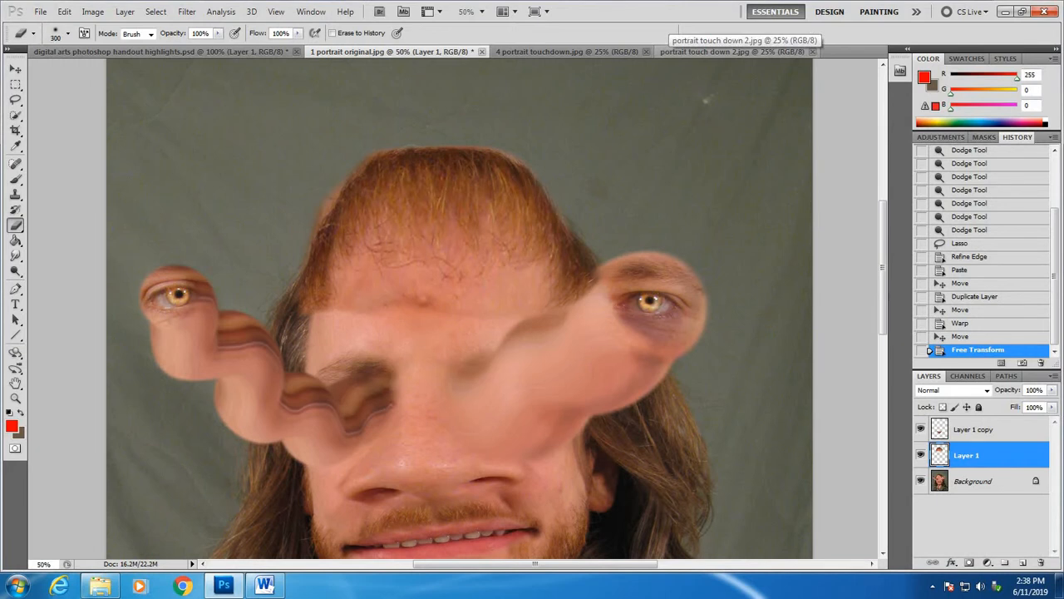
pyautogui.press('[')
pyautogui.press('[')
pyautogui.press('[')
pyautogui.press('[')
pyautogui.press('[')
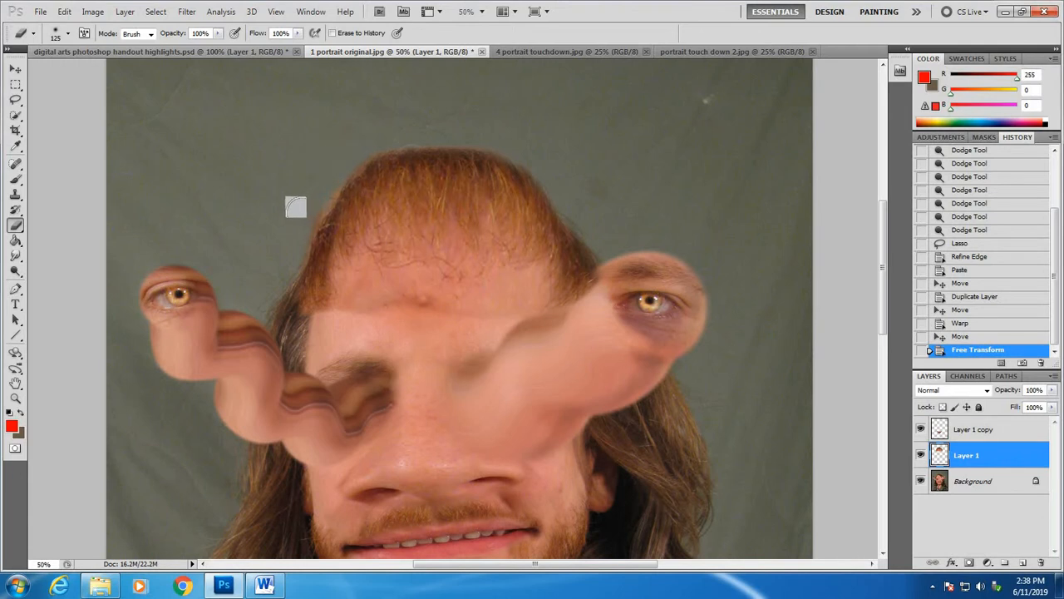
pyautogui.click(332, 297)
pyautogui.click(370, 311)
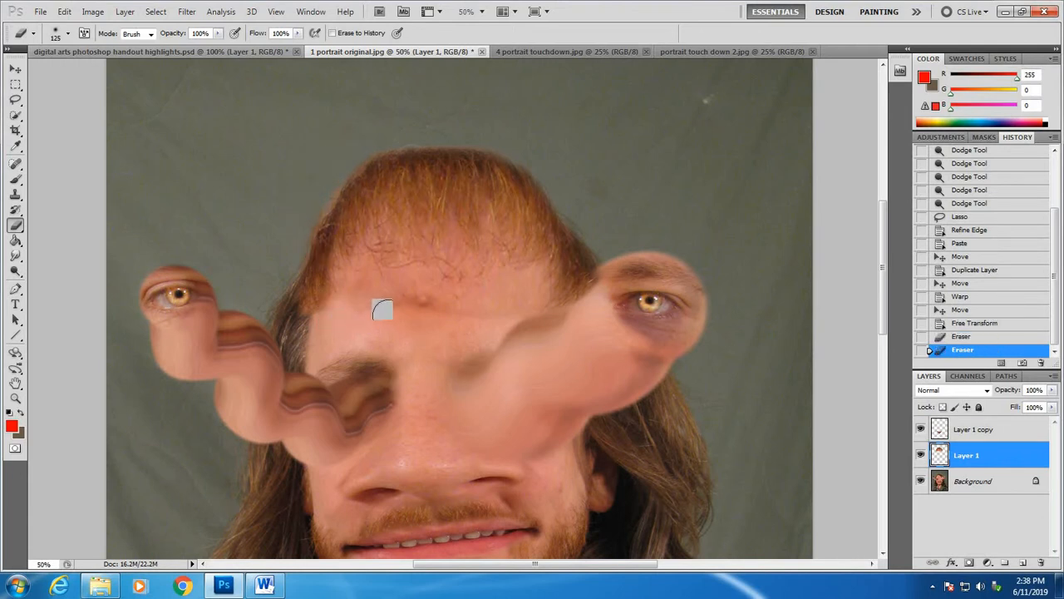
pyautogui.click(422, 298)
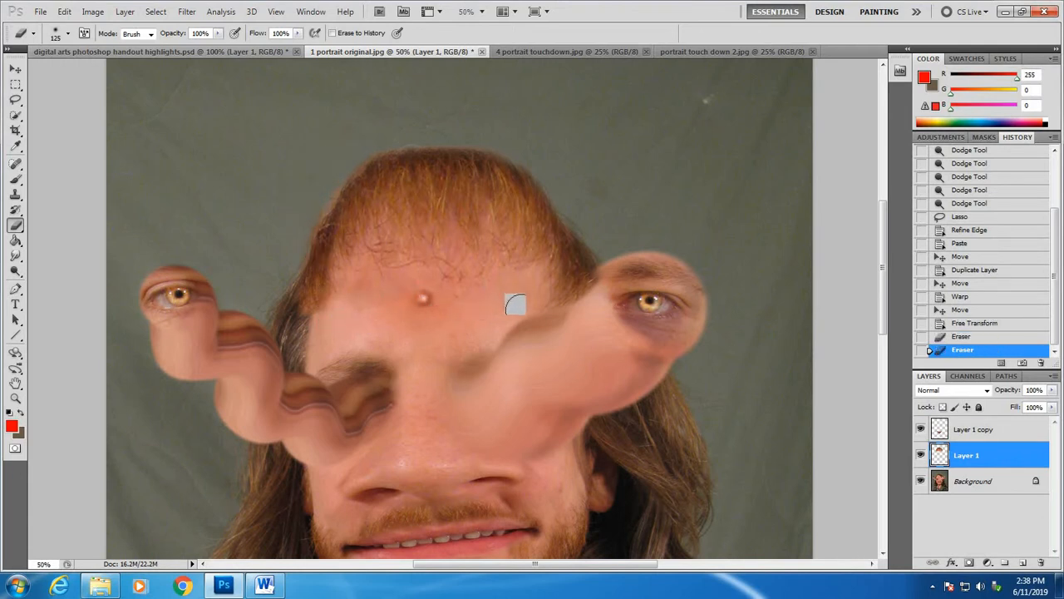
pyautogui.click(374, 293)
pyautogui.scroll(-2, 687, 349)
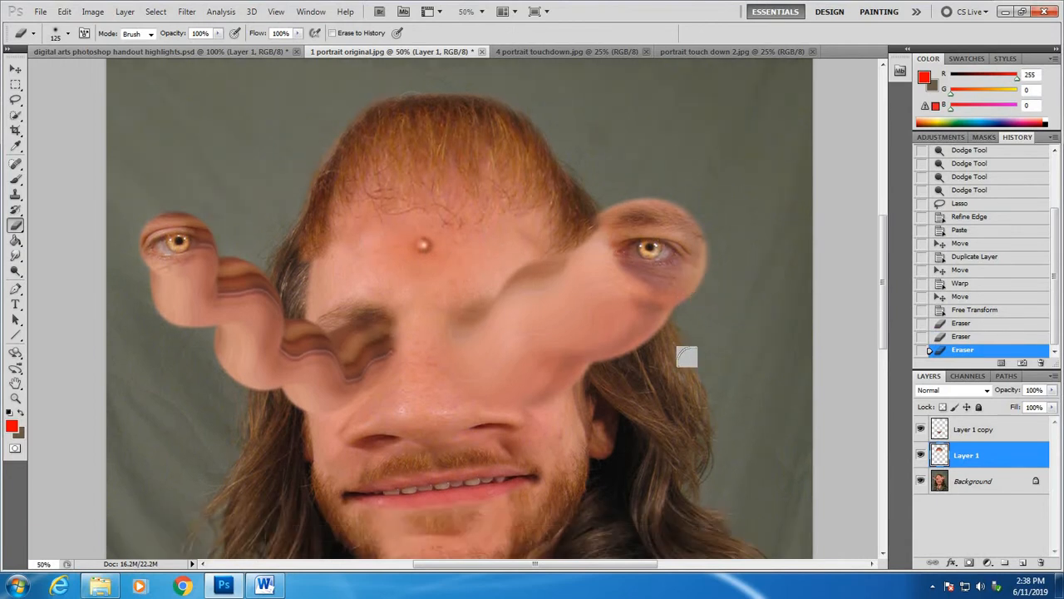
pyautogui.scroll(-3, 673, 332)
pyautogui.scroll(3, 663, 316)
pyautogui.scroll(-3, 513, 258)
pyautogui.scroll(3, 408, 308)
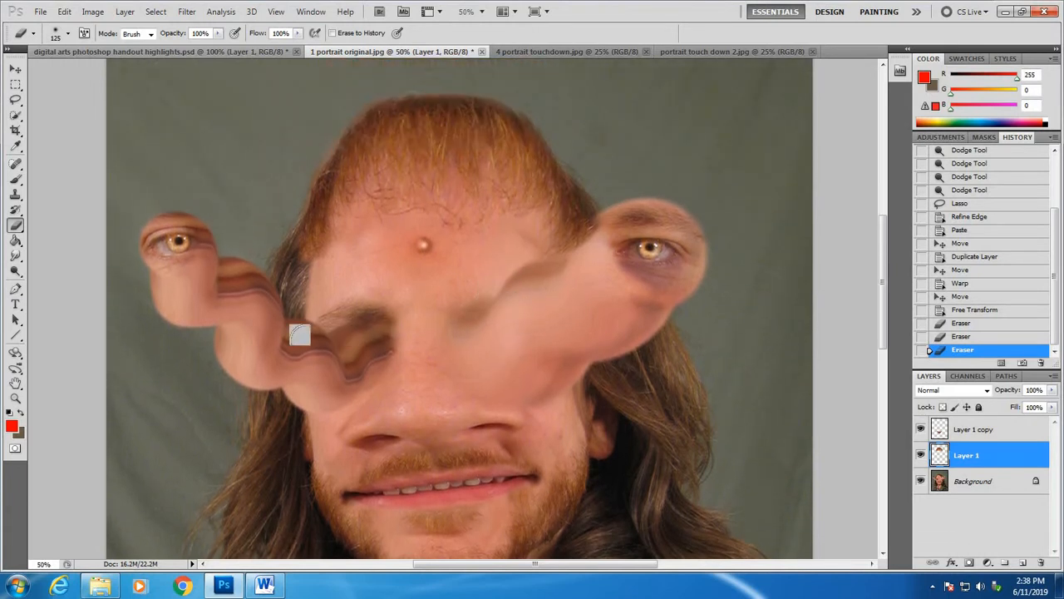
# Try to clone the corner of the mouth onto the cheek on Layer 1, with the Clone Stamp sampling the Current Layer only
pyautogui.click(15, 399)
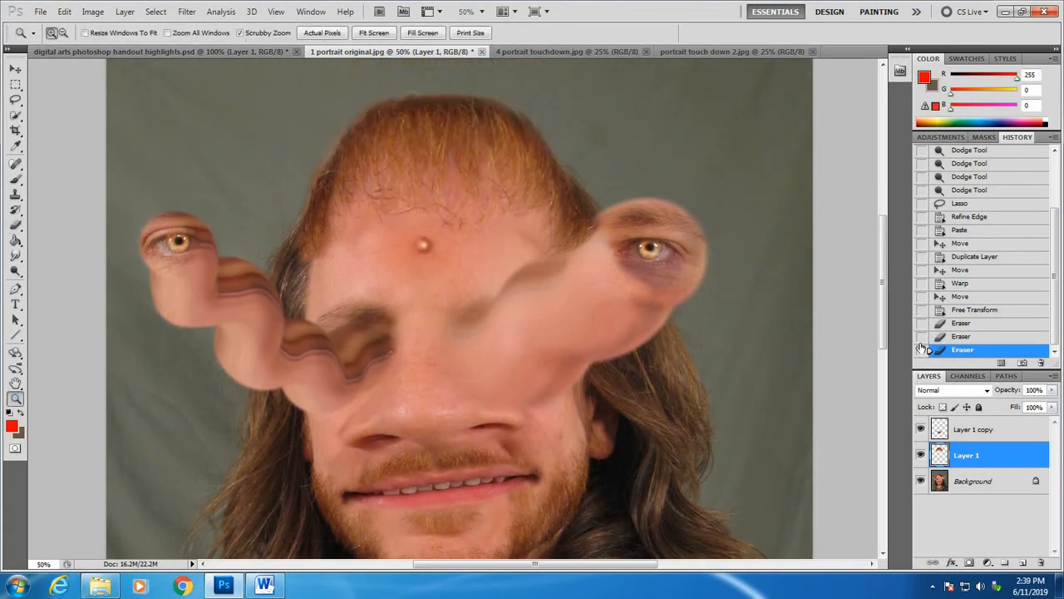
pyautogui.keyDown('alt'); pyautogui.click(593, 375); pyautogui.keyUp('alt')
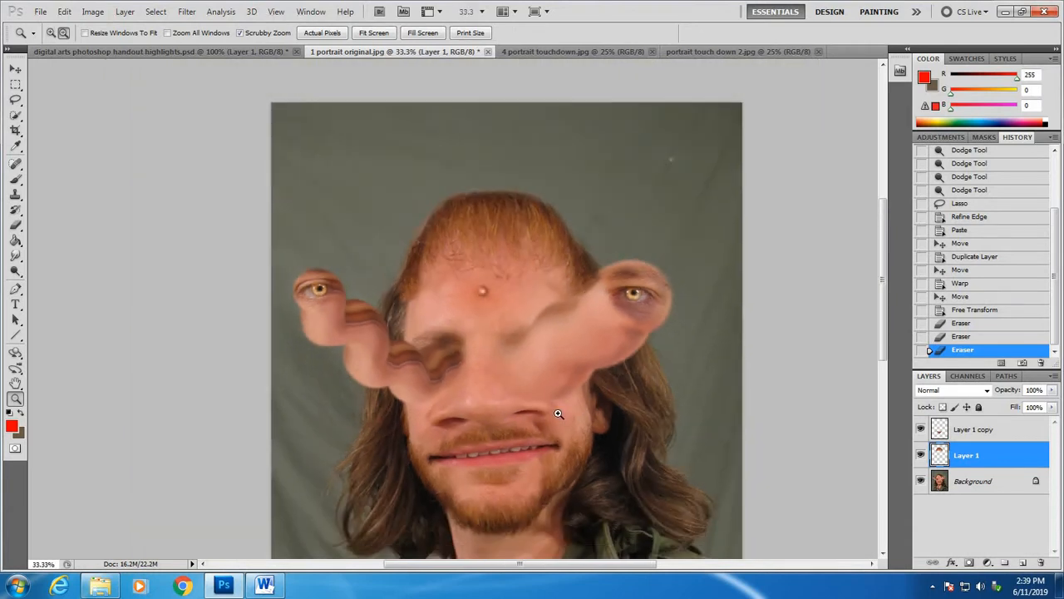
pyautogui.scroll(-2, 549, 403)
pyautogui.click(538, 396)
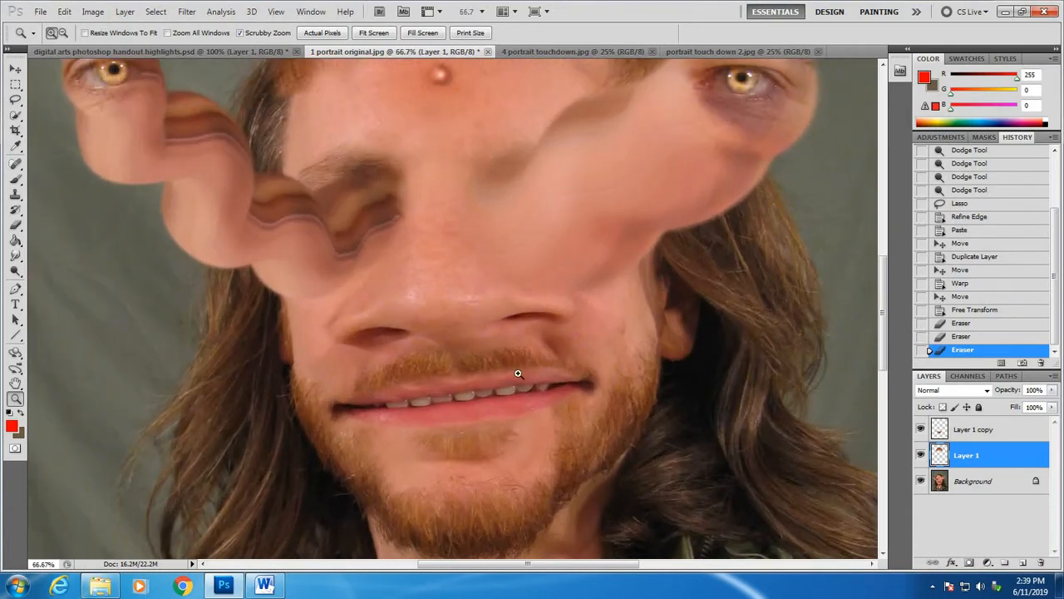
pyautogui.click(15, 193)
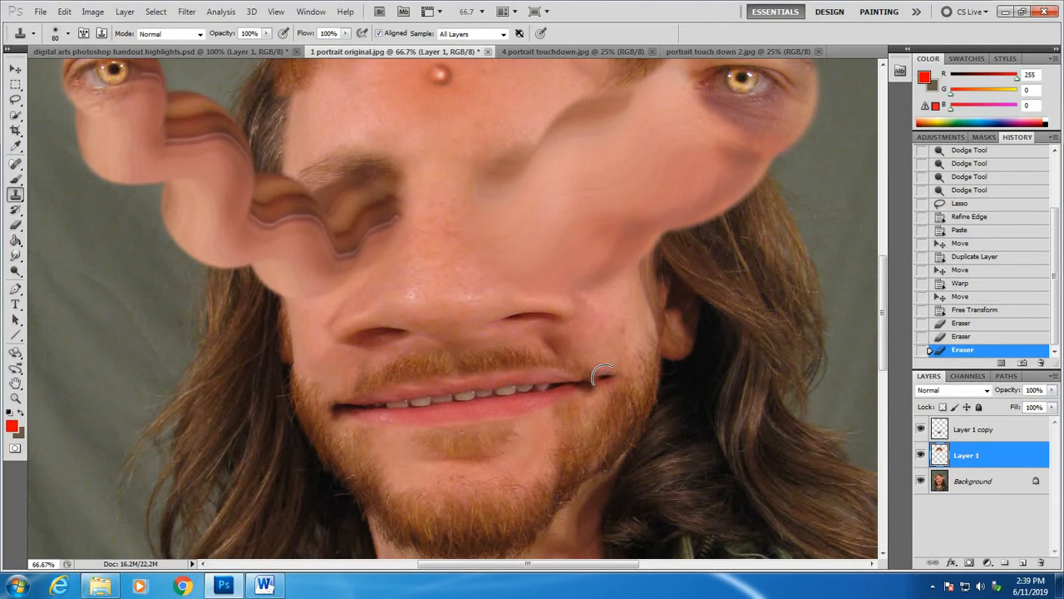
pyautogui.click(503, 34)
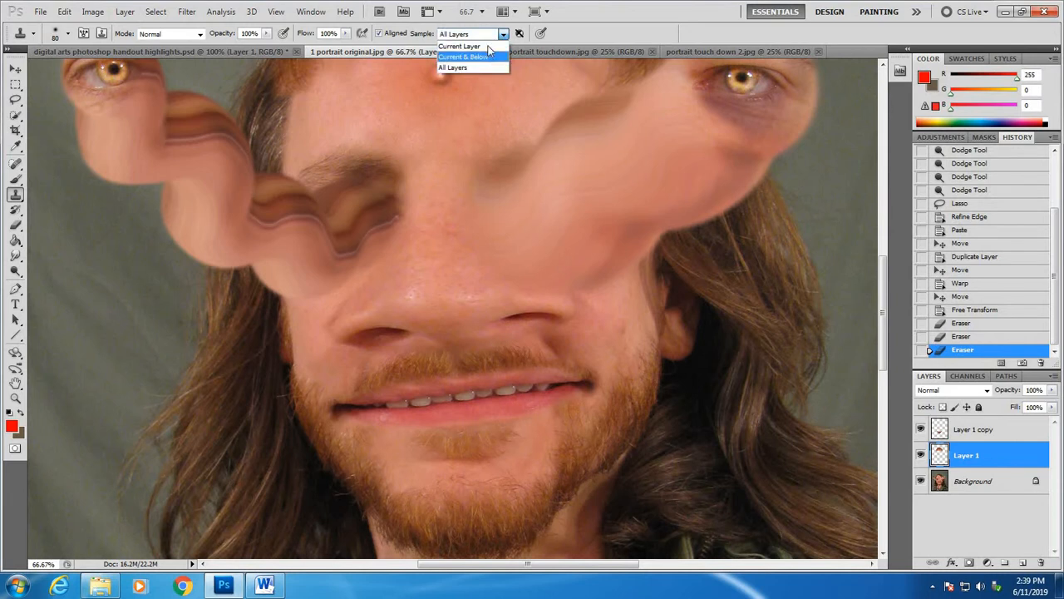
pyautogui.click(472, 46)
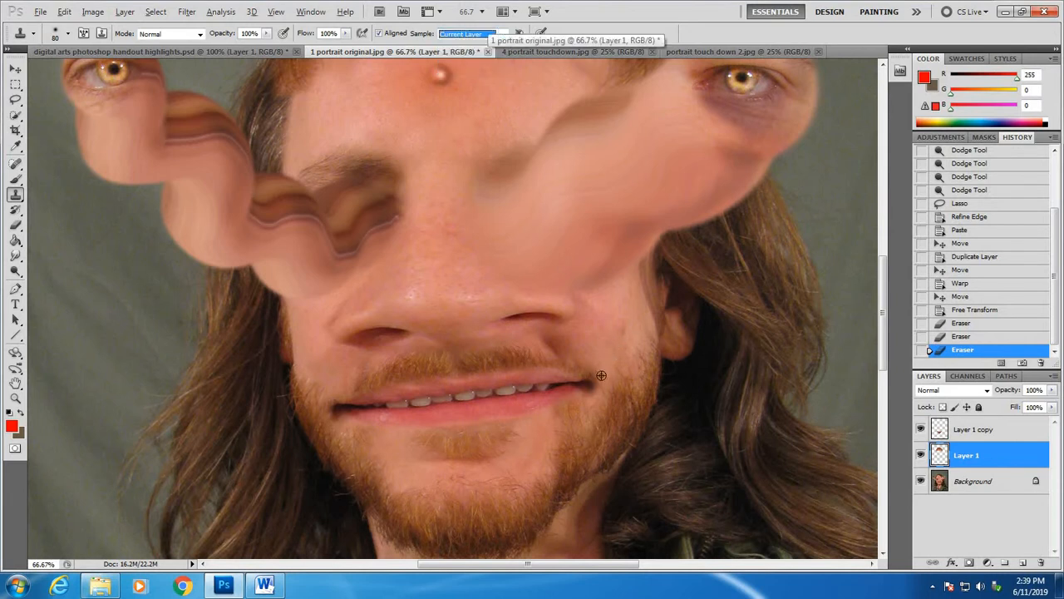
pyautogui.keyDown('alt'); pyautogui.click(567, 384); pyautogui.keyUp('alt')
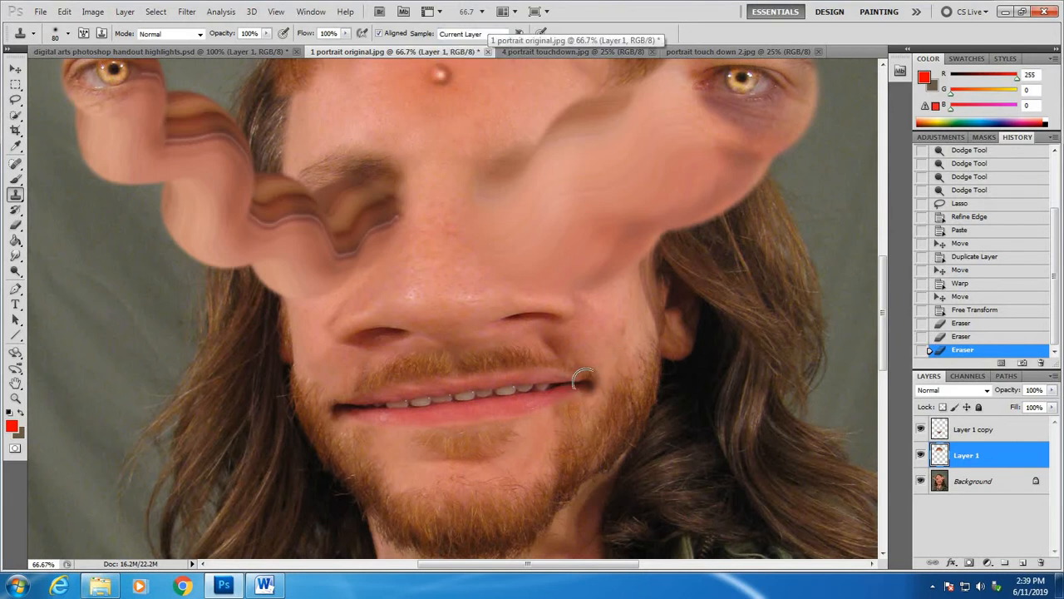
pyautogui.moveTo(635, 360); pyautogui.dragTo(609, 366)
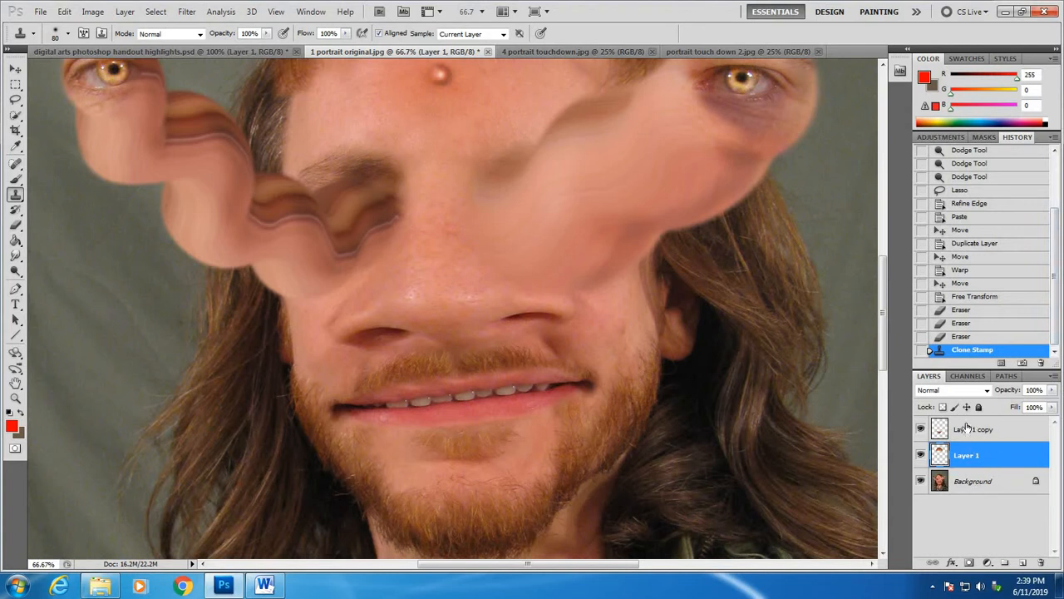
# Switch through the layers and make the Background layer the active one
pyautogui.click(971, 489)
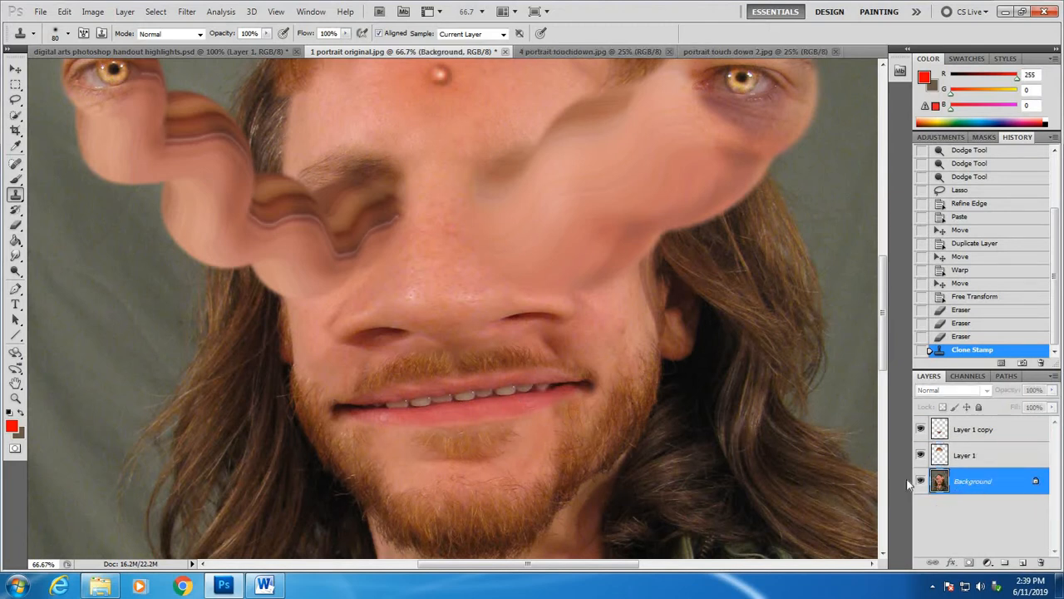
pyautogui.click(969, 457)
pyautogui.click(1006, 431)
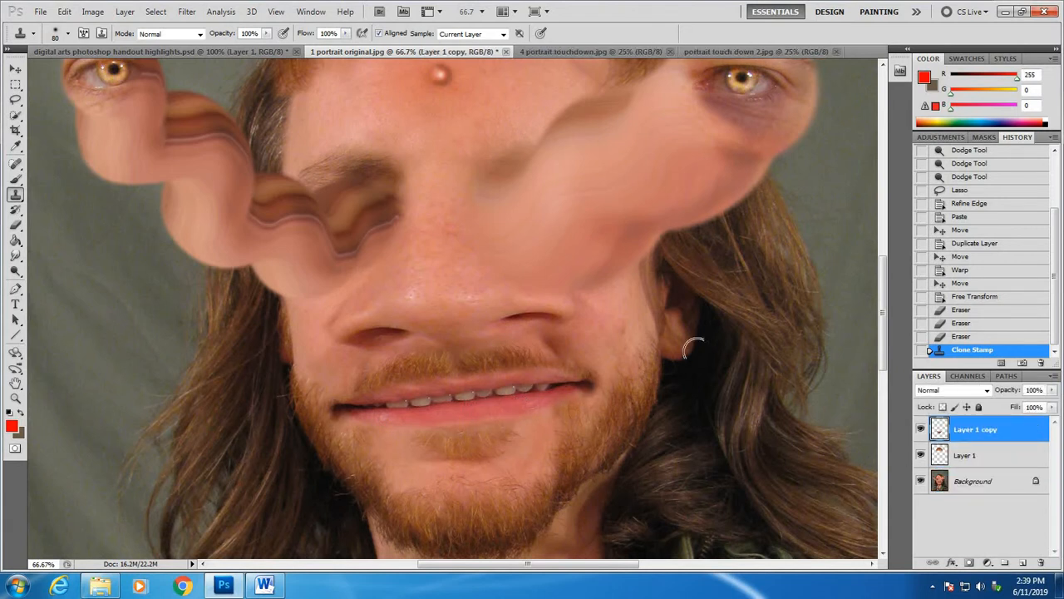
pyautogui.click(981, 487)
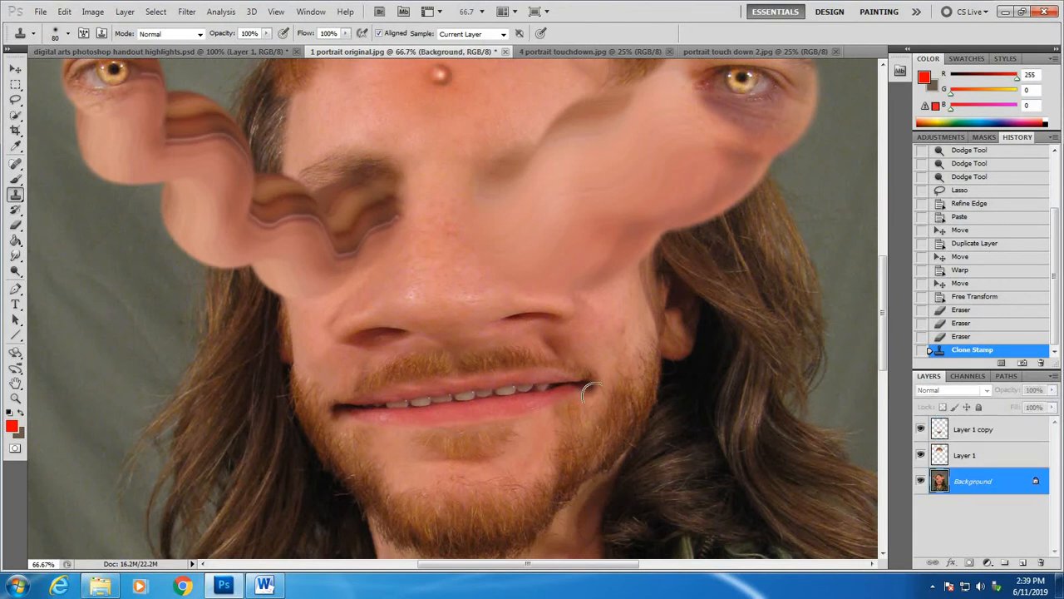
pyautogui.scroll(5, 610, 389)
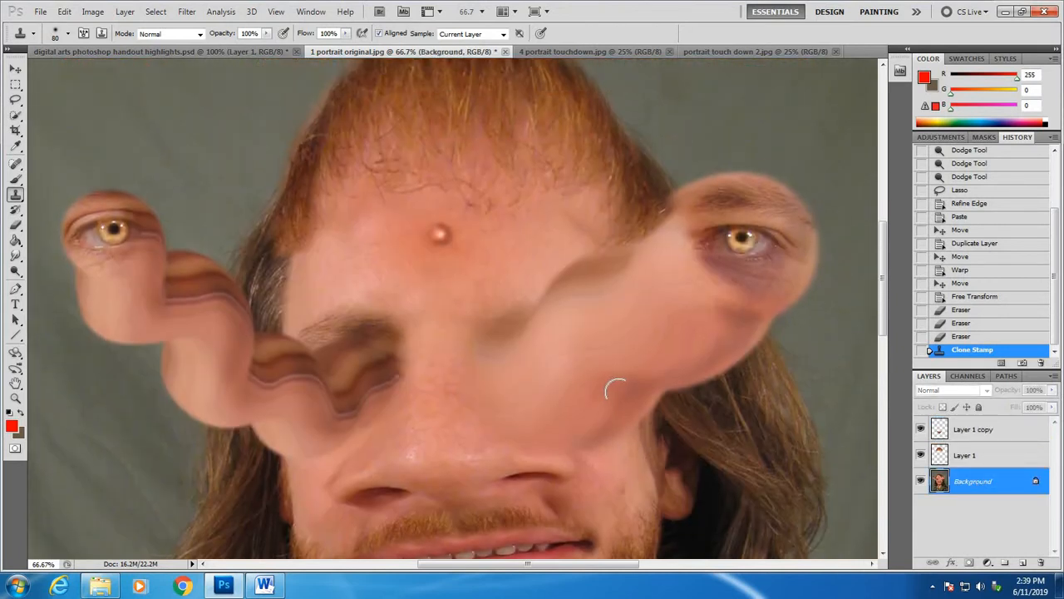
pyautogui.scroll(-5, 599, 407)
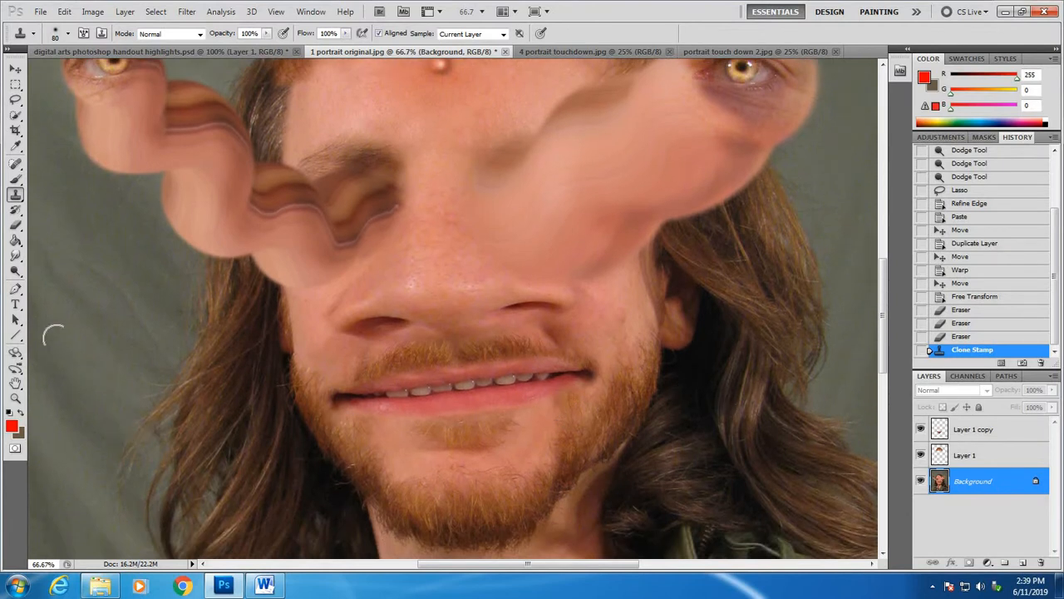
# Paint the nose red on the Background layer with a 175 px brush at 31% opacity, building up extra color over the tip and bridge
pyautogui.click(15, 178)
pyautogui.scroll(3, 441, 301)
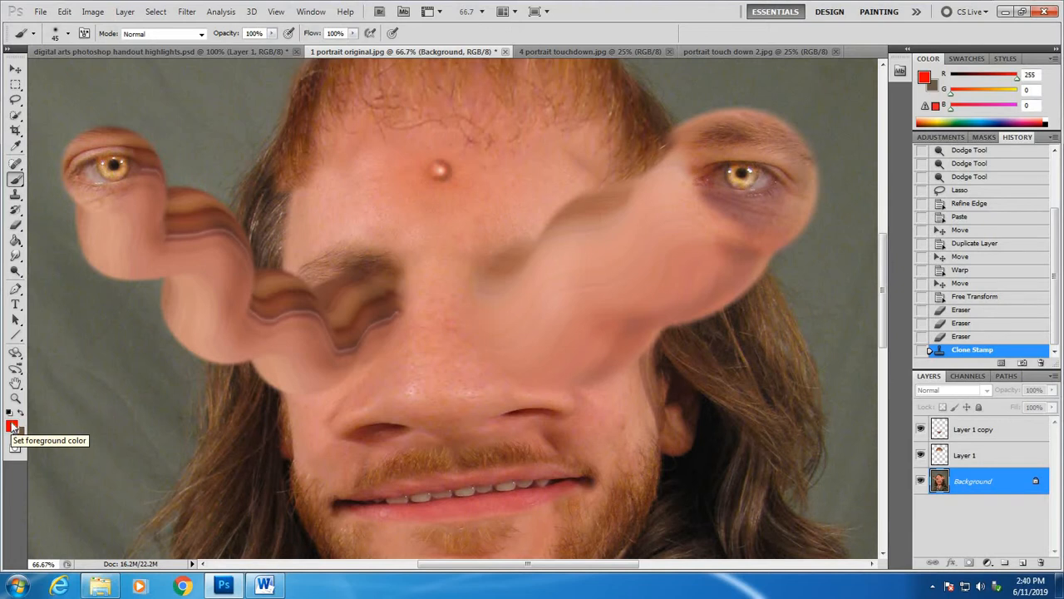
pyautogui.click(271, 33)
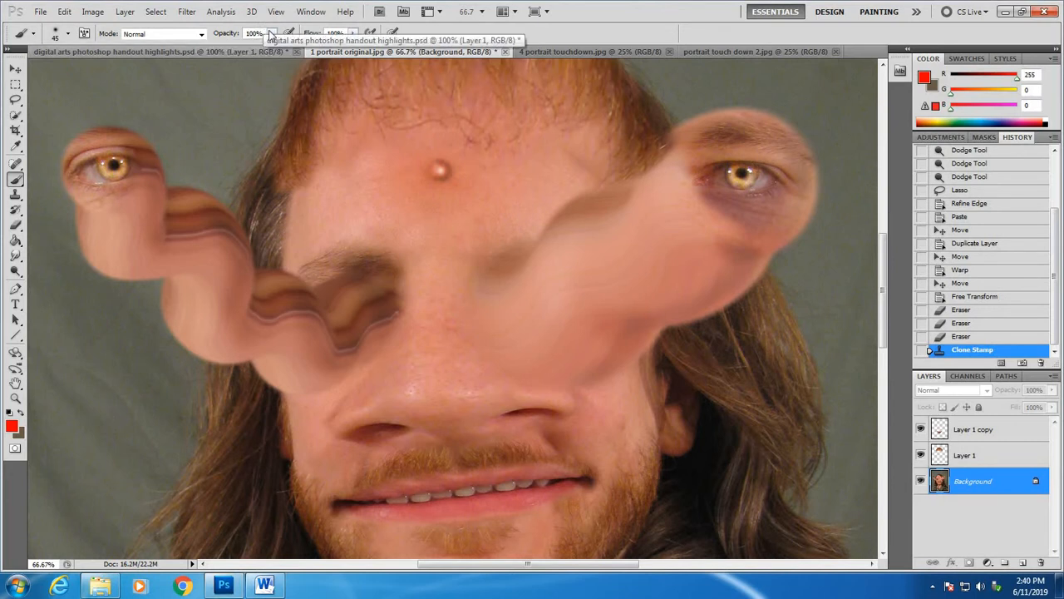
pyautogui.moveTo(272, 59); pyautogui.dragTo(234, 55)
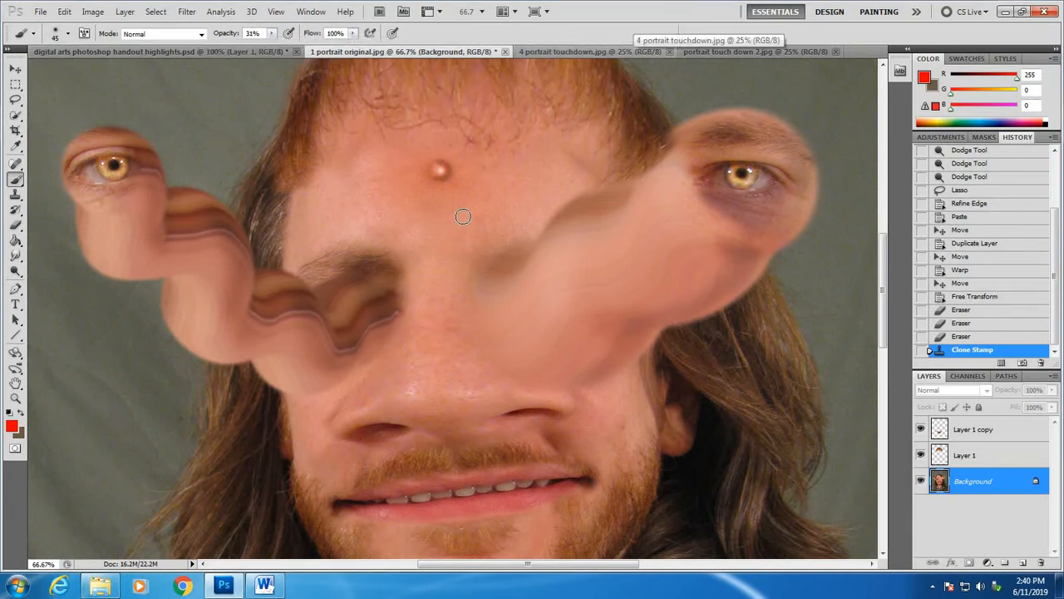
pyautogui.press(']')
pyautogui.press(']')
pyautogui.press(']')
pyautogui.press(']')
pyautogui.press(']')
pyautogui.press(']')
pyautogui.press(']')
pyautogui.press(']')
pyautogui.press(']')
pyautogui.moveTo(439, 248)
pyautogui.mouseDown()
pyautogui.moveTo(428, 350)
pyautogui.moveTo(379, 392)
pyautogui.moveTo(520, 382)
pyautogui.mouseUp()
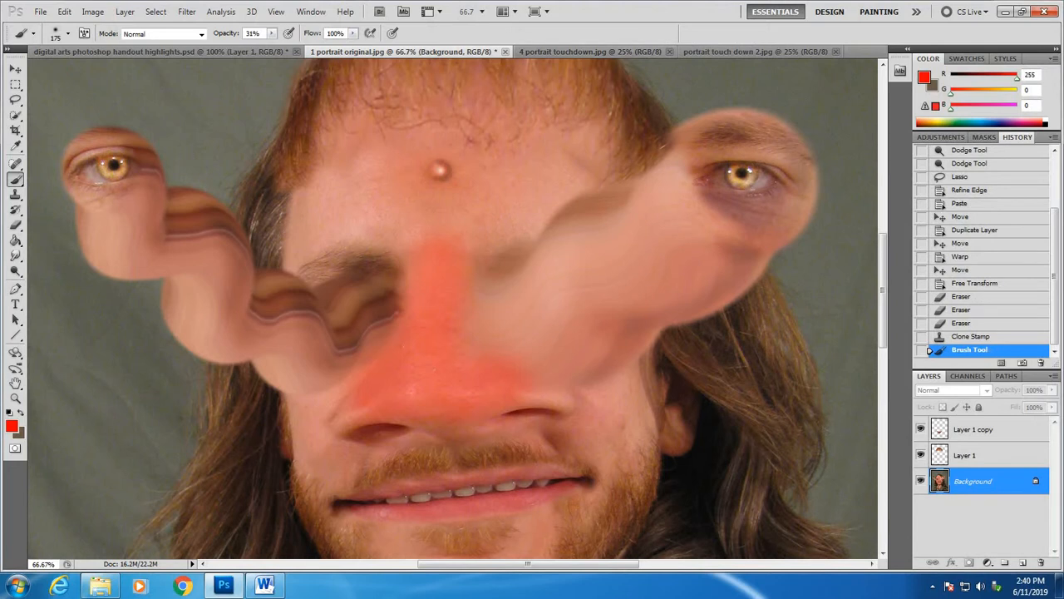
pyautogui.moveTo(446, 375)
pyautogui.mouseDown()
pyautogui.moveTo(418, 379)
pyautogui.moveTo(409, 355)
pyautogui.mouseUp()
pyautogui.moveTo(442, 287); pyautogui.dragTo(443, 320)
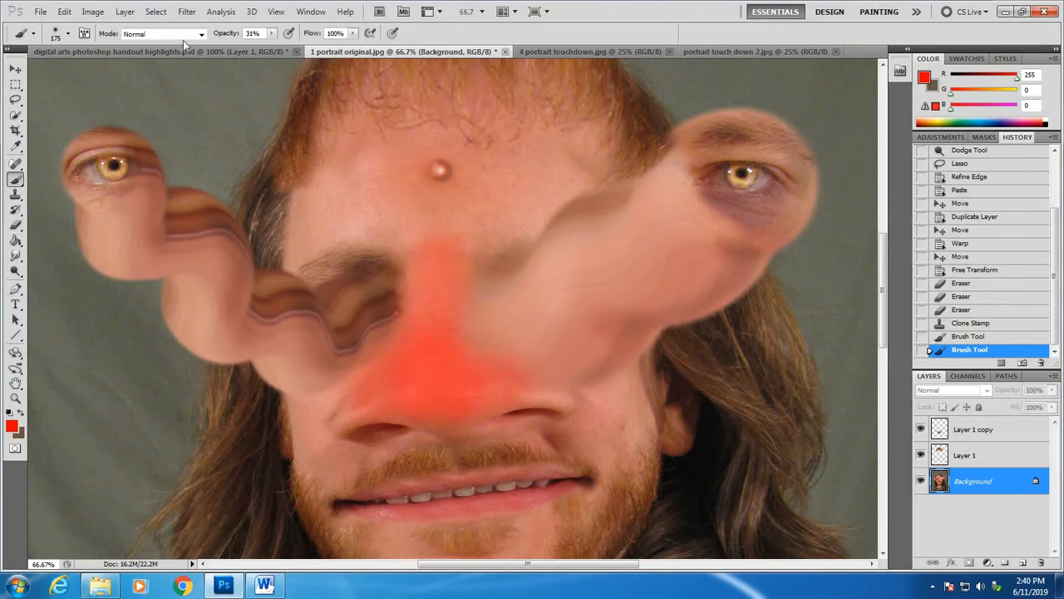
# Undo the strong red nose strokes, then set the brush to 11% opacity and a muted red foreground color (199, 51, 51)
pyautogui.click(969, 336)
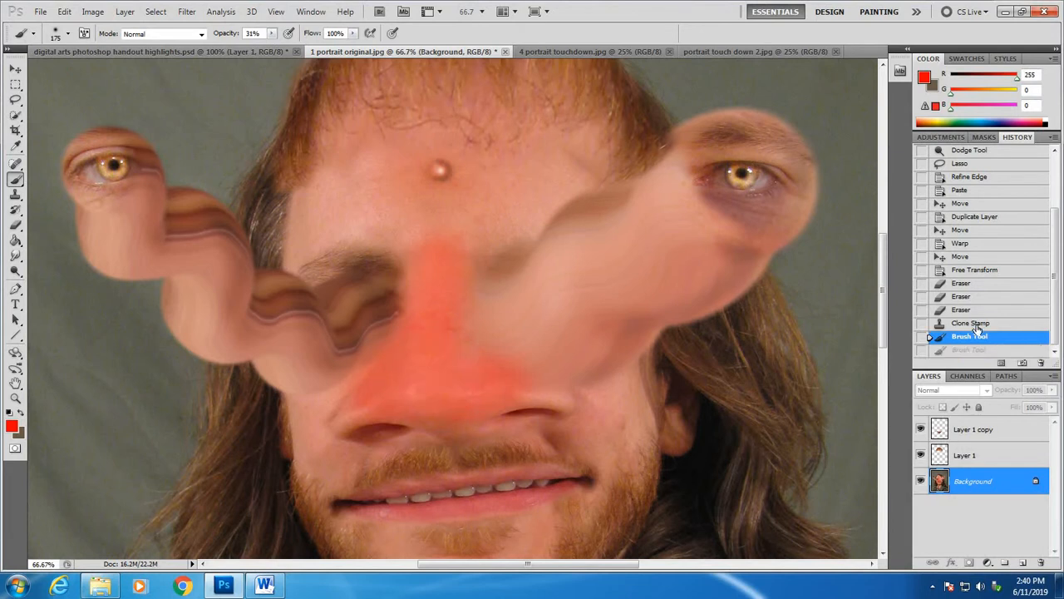
pyautogui.click(971, 323)
pyautogui.moveTo(270, 33)
pyautogui.mouseDown()
pyautogui.moveTo(273, 51)
pyautogui.moveTo(258, 45)
pyautogui.mouseUp()
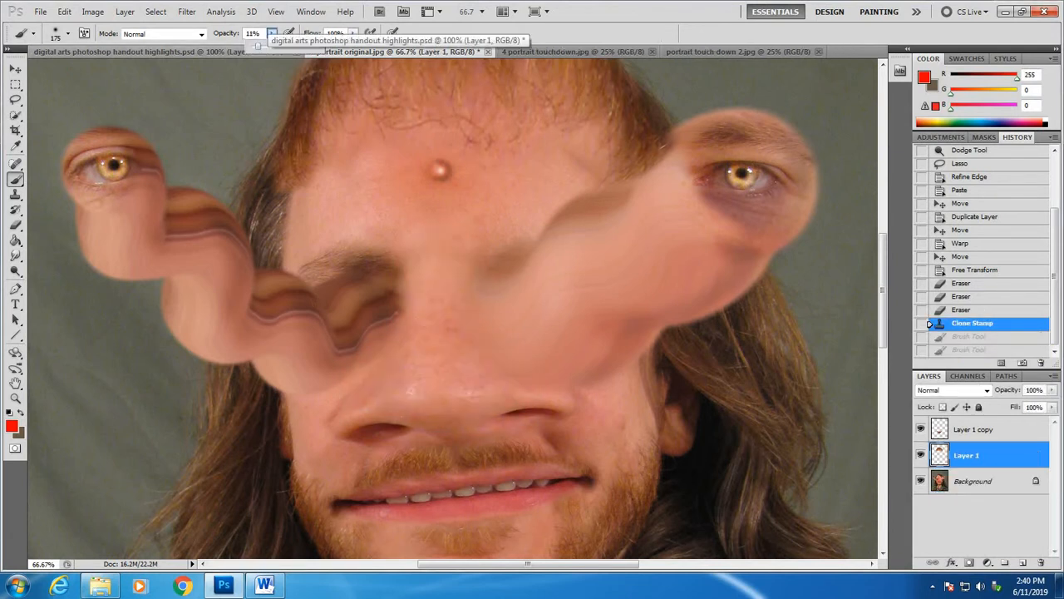
pyautogui.click(12, 426)
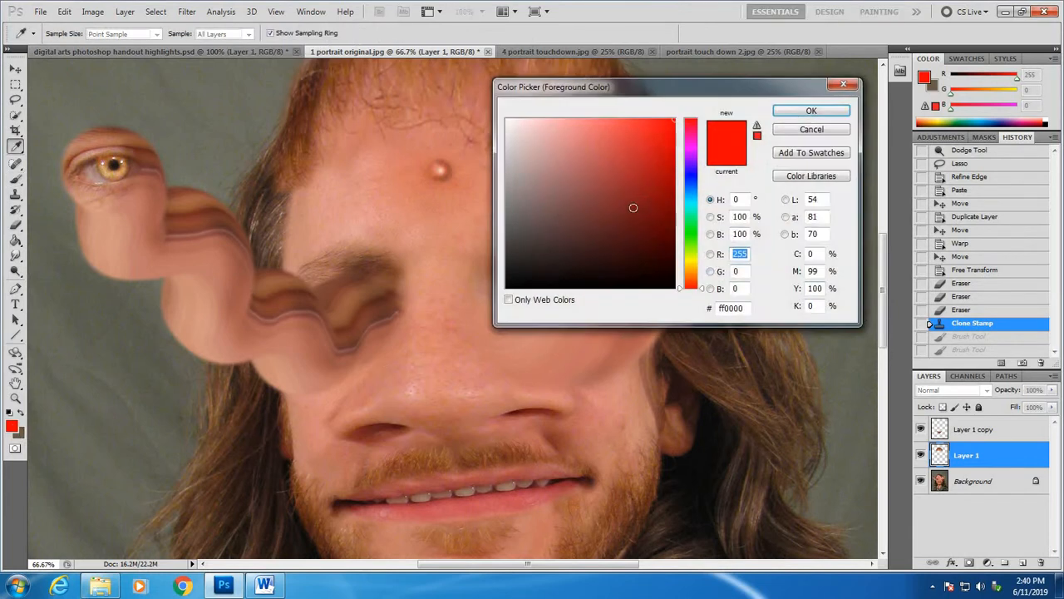
pyautogui.click(629, 156)
pyautogui.click(818, 110)
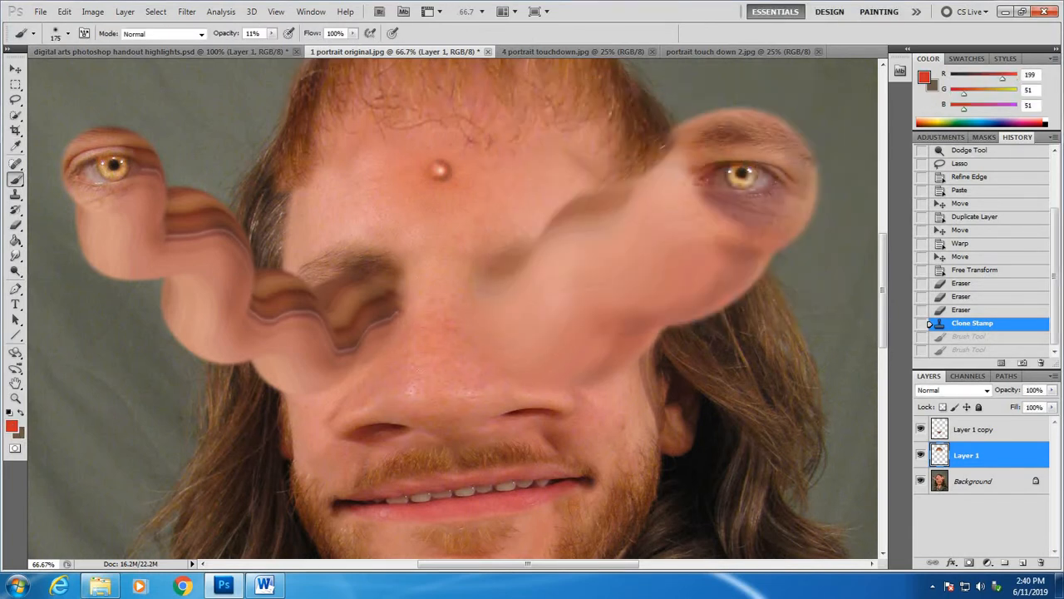
# Build up soft red over the nose on Layer 1 and the chin on Layer 1 copy with the 175 px brush
pyautogui.click(930, 350)
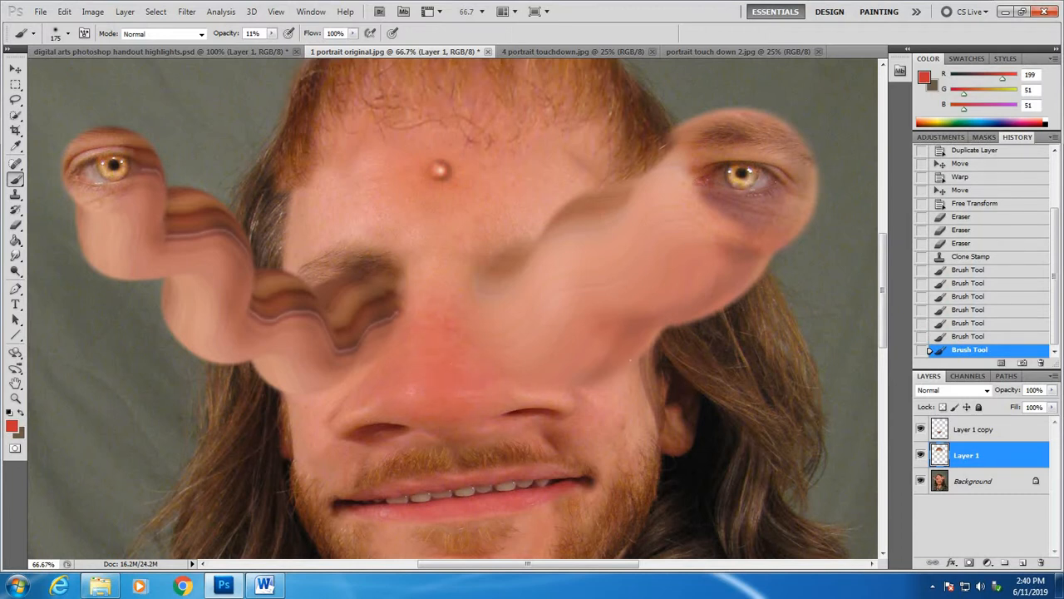
pyautogui.scroll(-3, 457, 308)
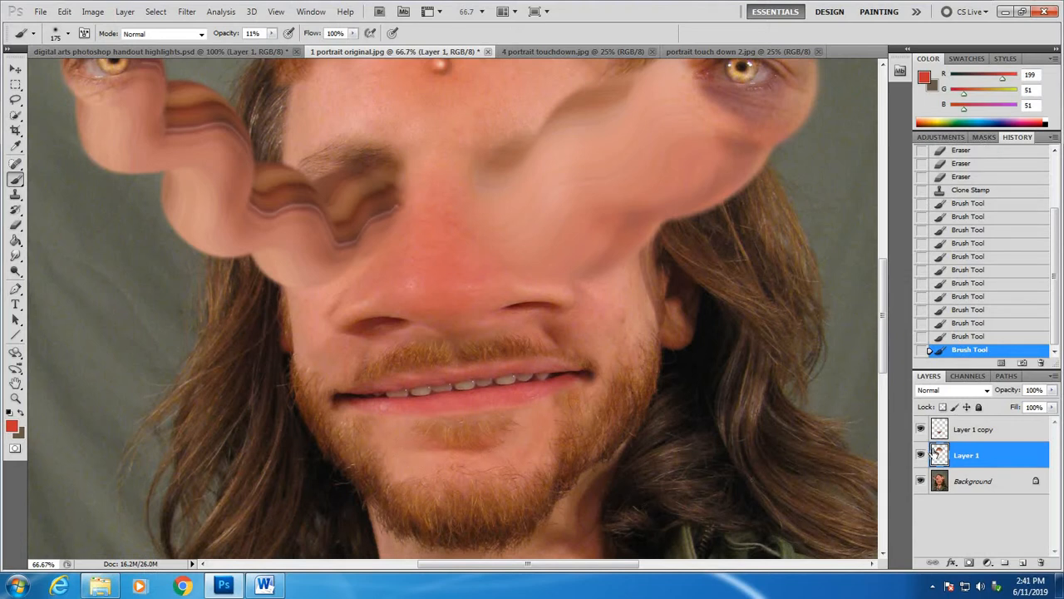
pyautogui.hotkey('alt', ']')
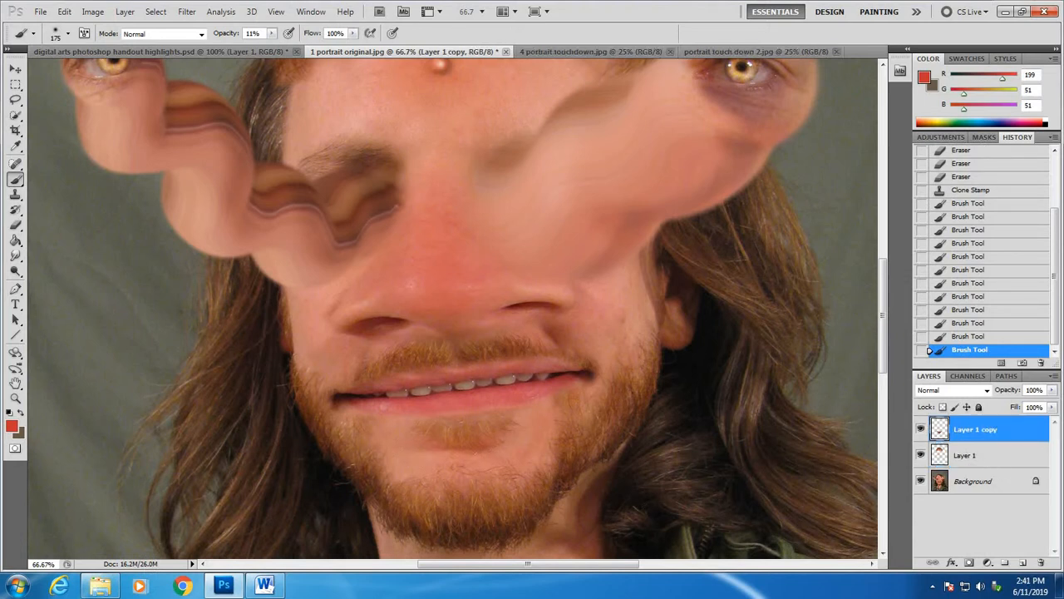
pyautogui.click(449, 257)
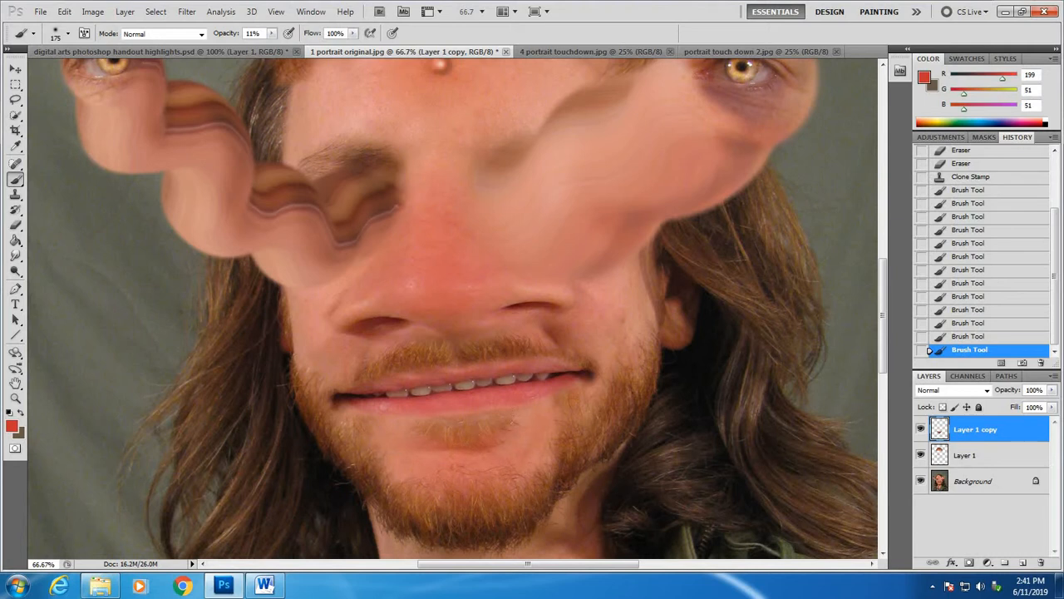
pyautogui.click(449, 258)
pyautogui.click(450, 257)
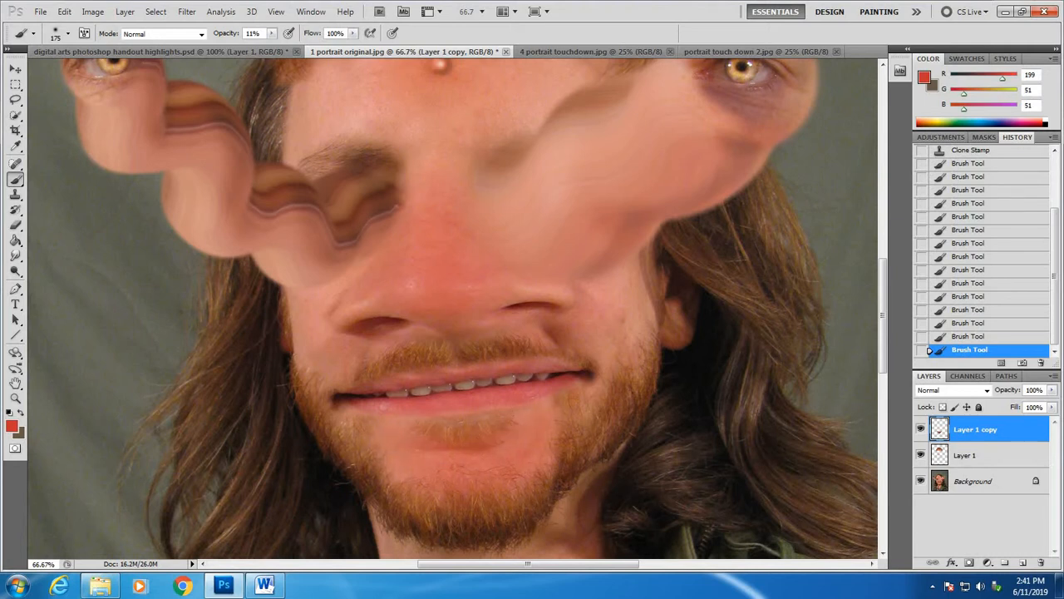
pyautogui.click(450, 258)
# Examine the reddened nose and chin in the context of the whole portrait
pyautogui.scroll(5, 453, 308)
pyautogui.scroll(-2, 453, 308)
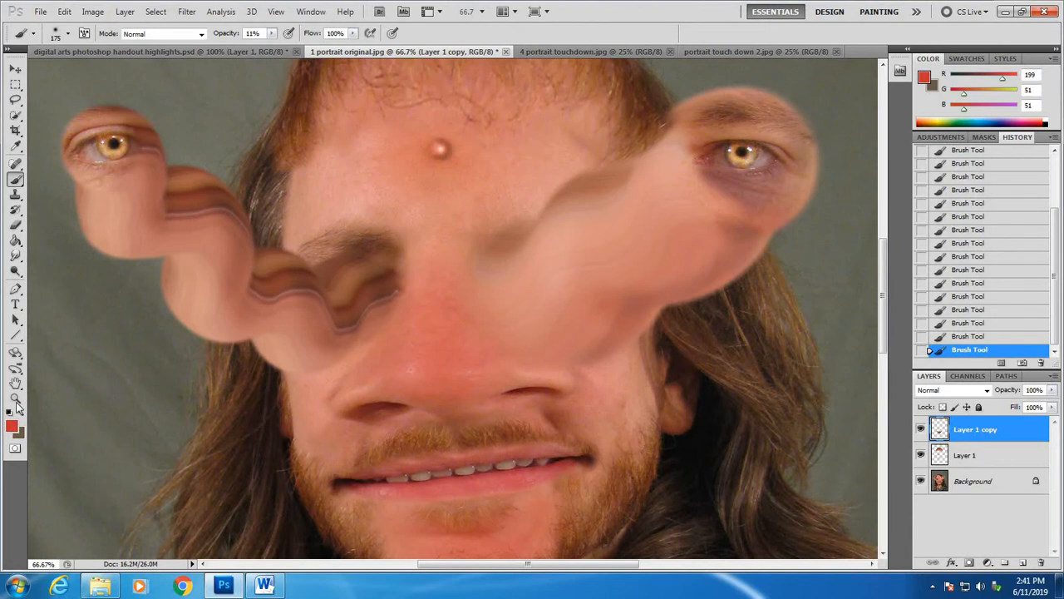
pyautogui.click(15, 400)
pyautogui.keyDown('alt'); pyautogui.click(573, 367); pyautogui.keyUp('alt')
pyautogui.keyDown('alt'); pyautogui.click(572, 364); pyautogui.keyUp('alt')
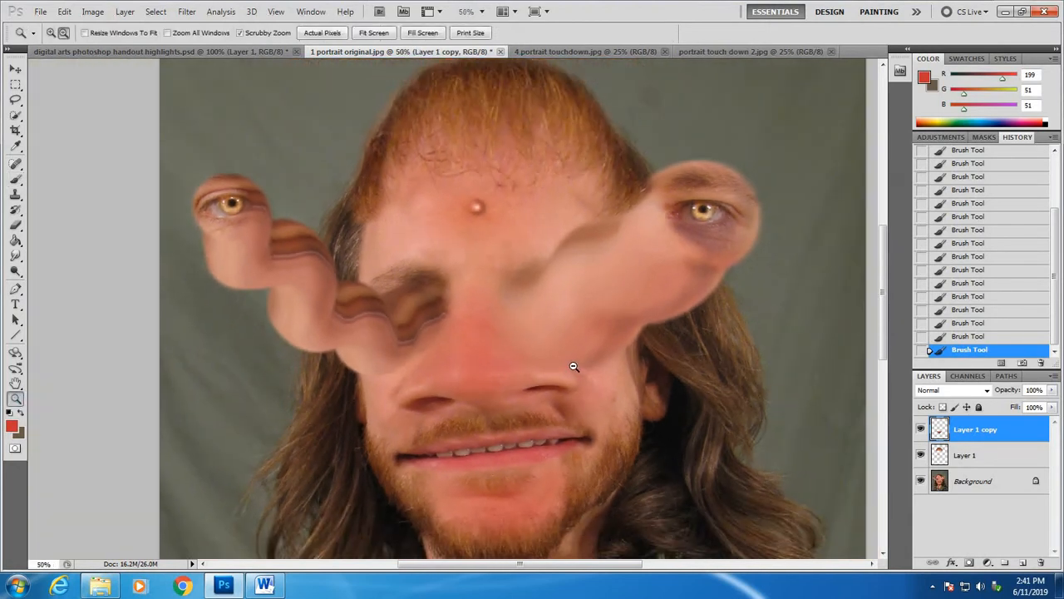
pyautogui.keyDown('alt'); pyautogui.click(572, 364); pyautogui.keyUp('alt')
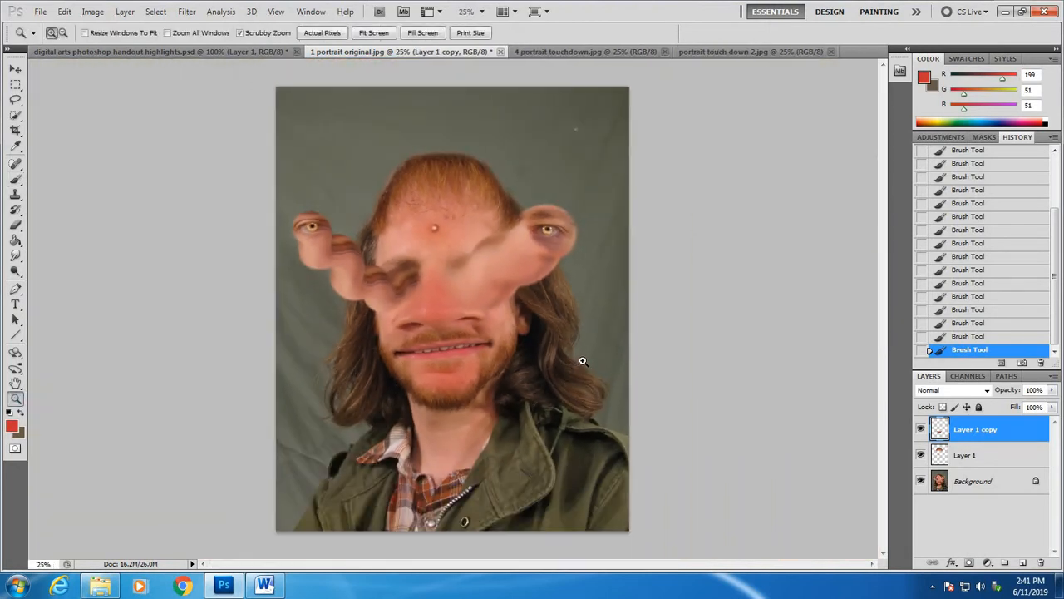
pyautogui.click(445, 389)
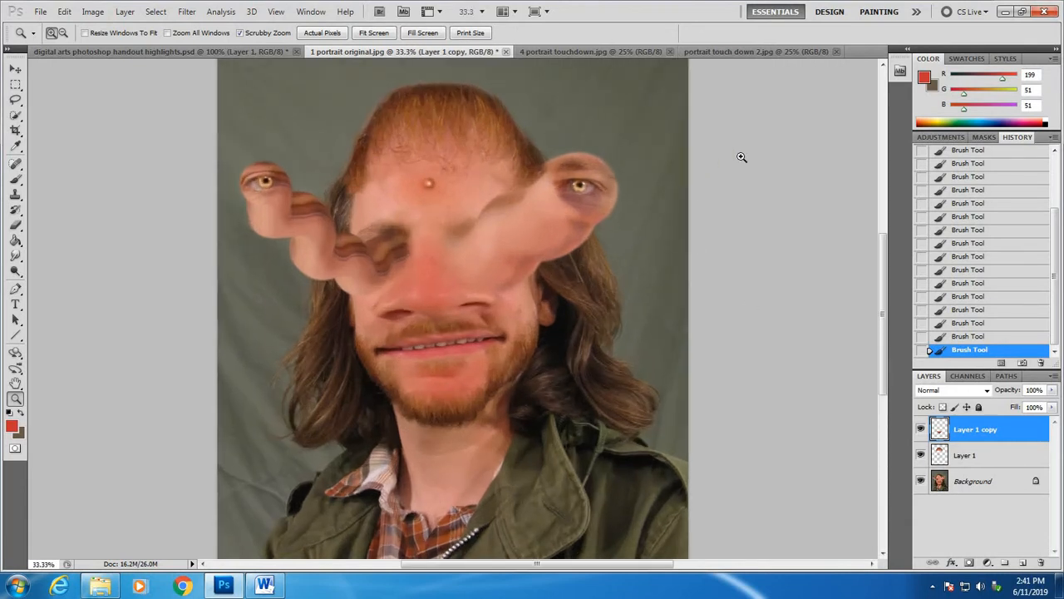
# Switch to Chrome and search Google Images for "scar"
pyautogui.click(183, 587)
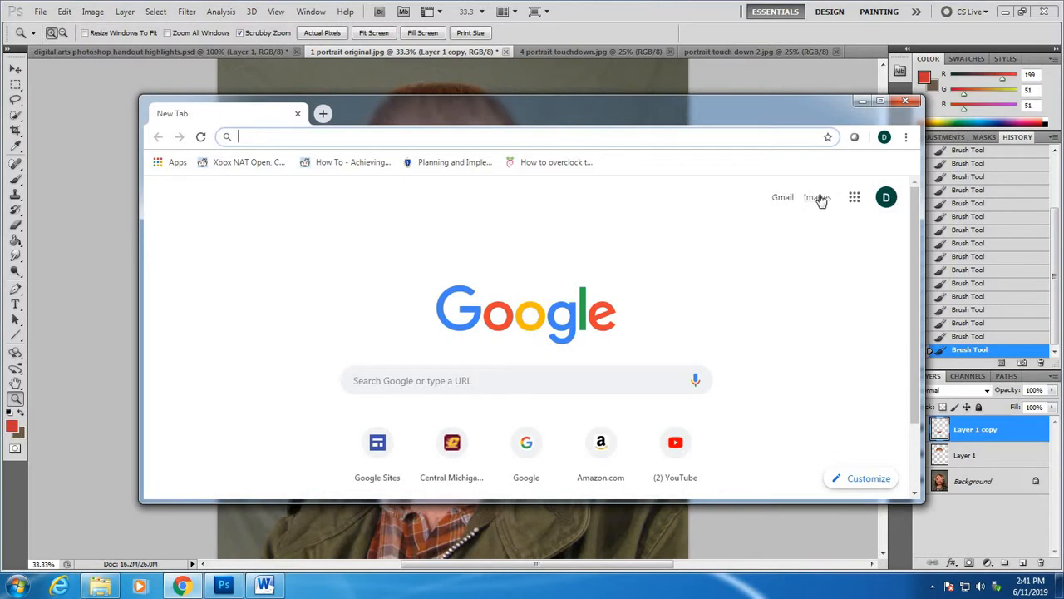
pyautogui.click(819, 199)
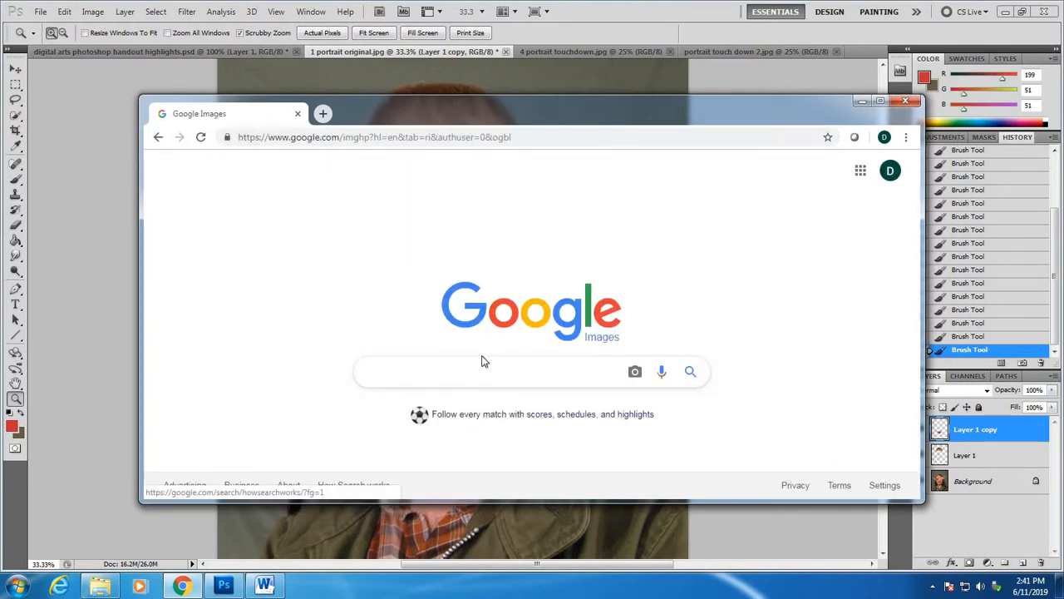
pyautogui.write('scar')
pyautogui.press('Return')
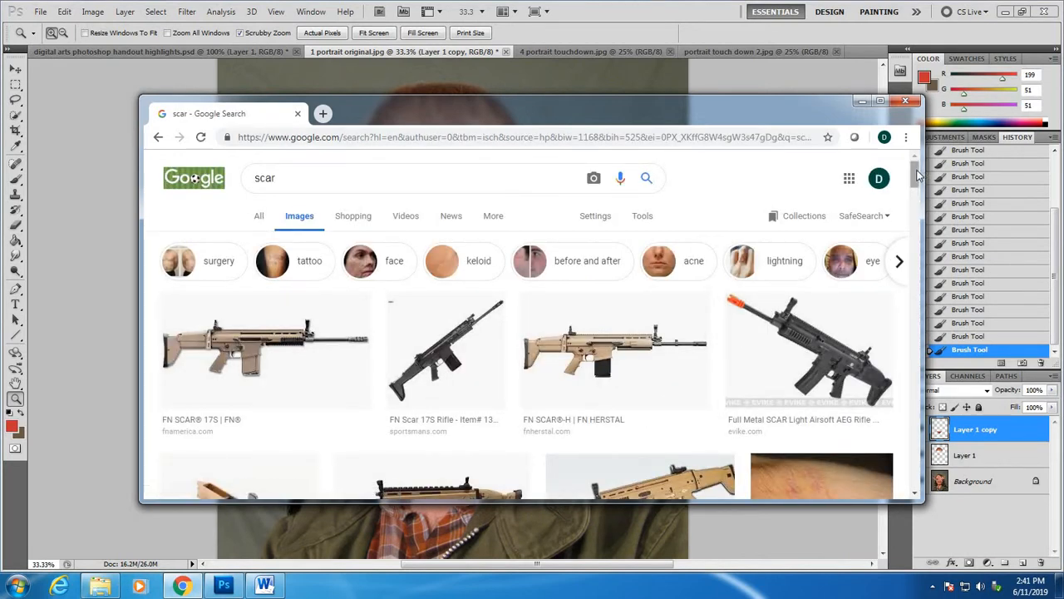
pyautogui.moveTo(922, 195); pyautogui.dragTo(920, 163)
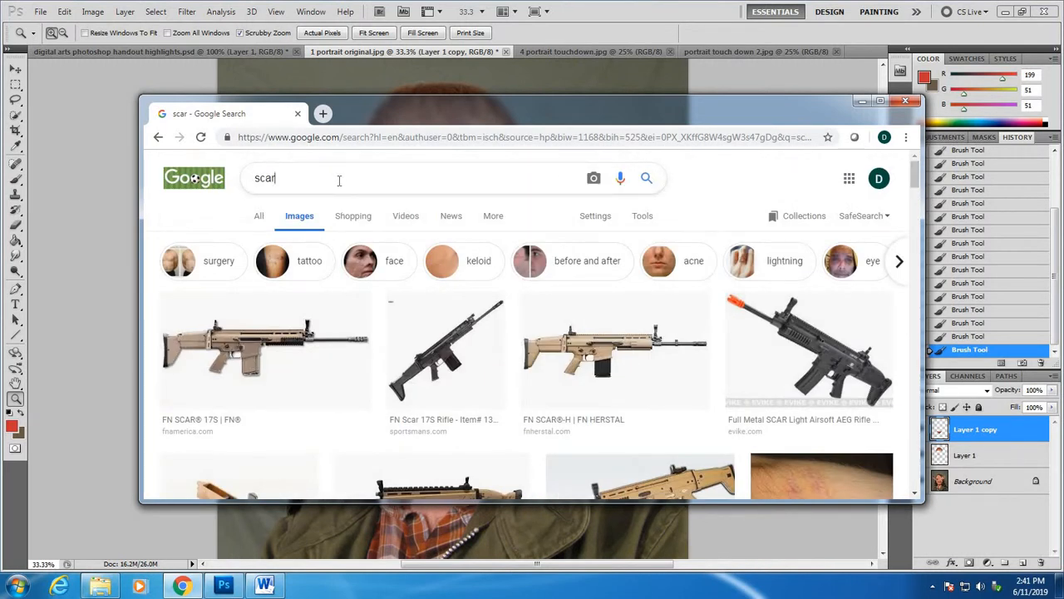
# Refine the image search to "scar skin" and copy the enlarged picture of the horizontal raised pink scar
pyautogui.write('skin')
pyautogui.press('Return')
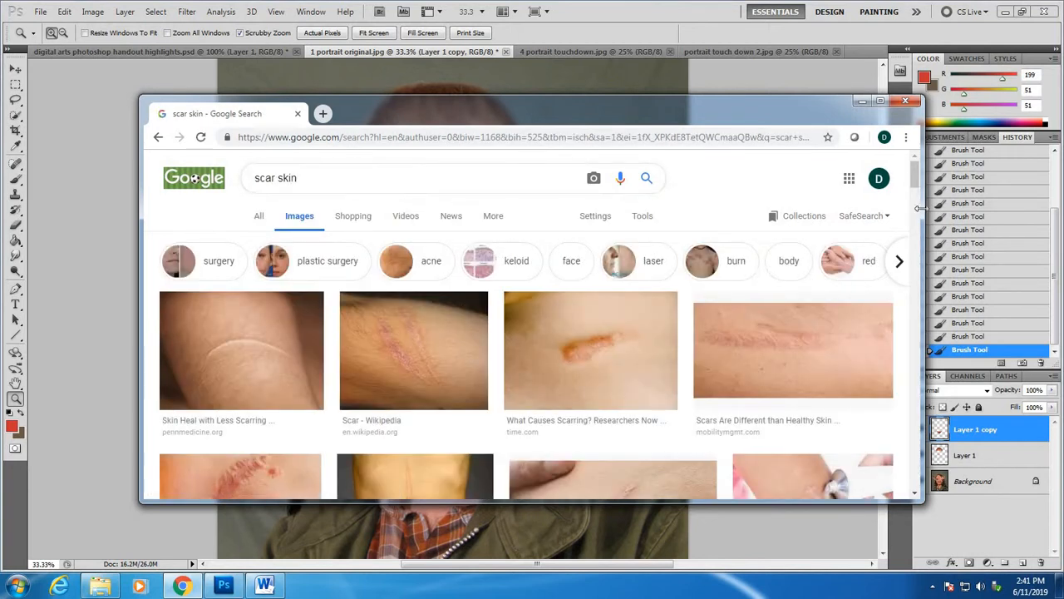
pyautogui.moveTo(918, 175); pyautogui.dragTo(920, 200)
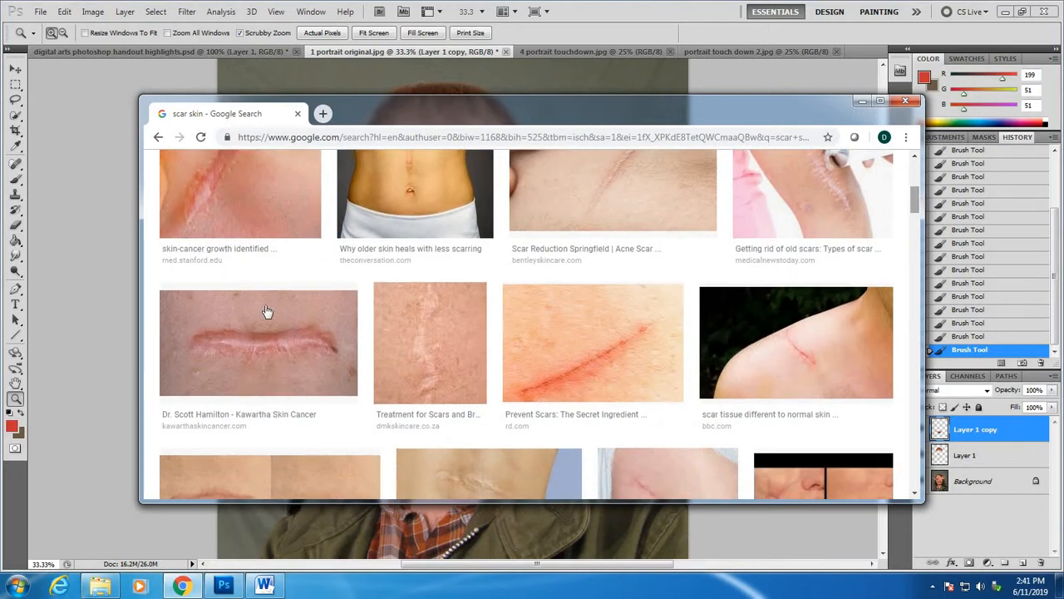
pyautogui.click(279, 349)
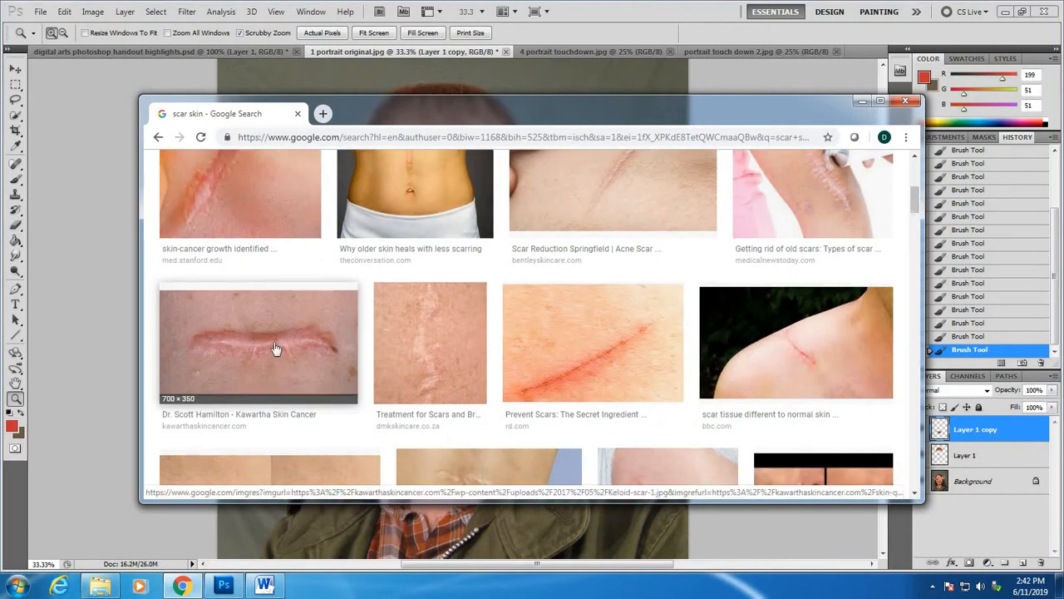
pyautogui.rightClick(386, 336)
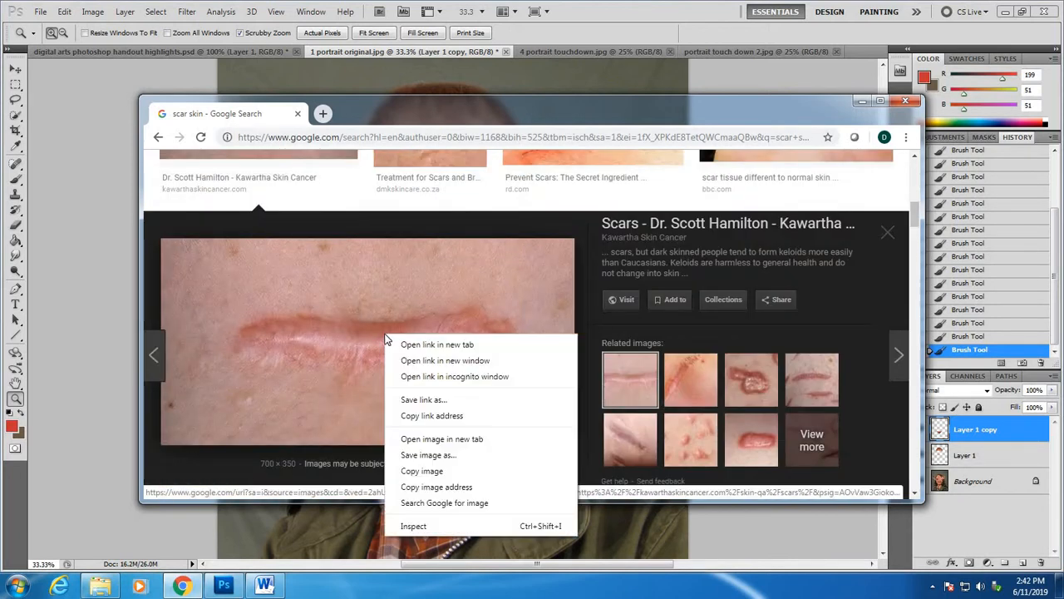
pyautogui.click(423, 472)
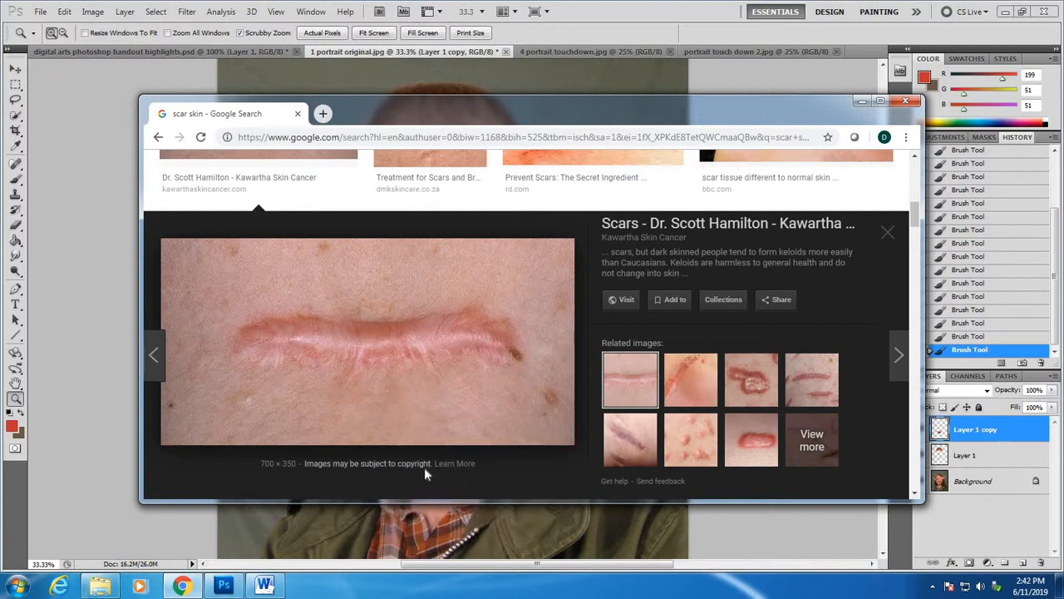
# Return to Photoshop, paste the scar picture as a new layer and move it up over the nose bridge
pyautogui.click(642, 23)
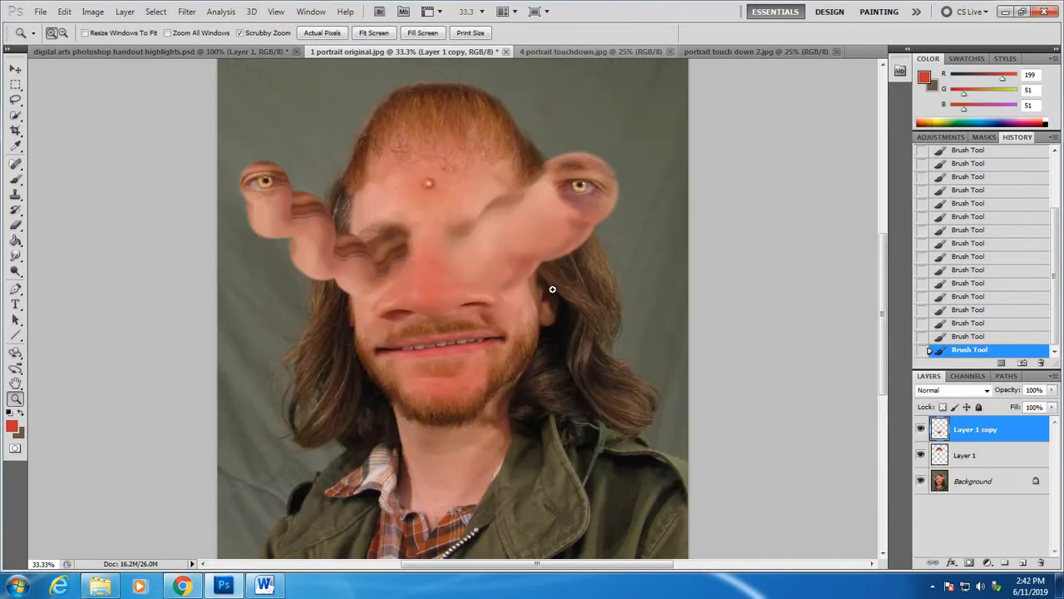
pyautogui.click(66, 12)
pyautogui.click(76, 125)
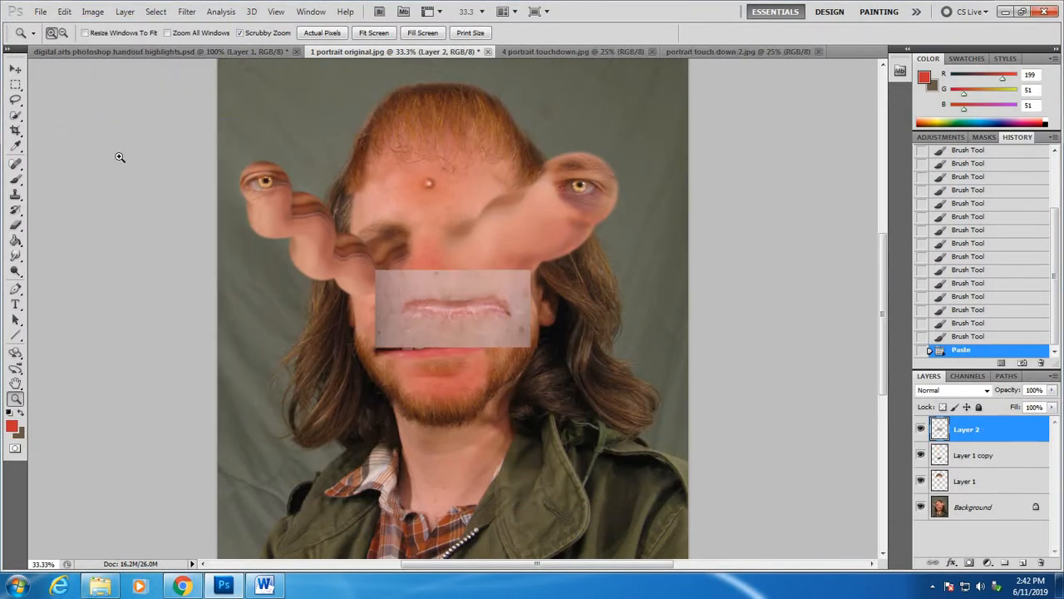
pyautogui.click(15, 68)
pyautogui.moveTo(409, 246); pyautogui.dragTo(398, 198)
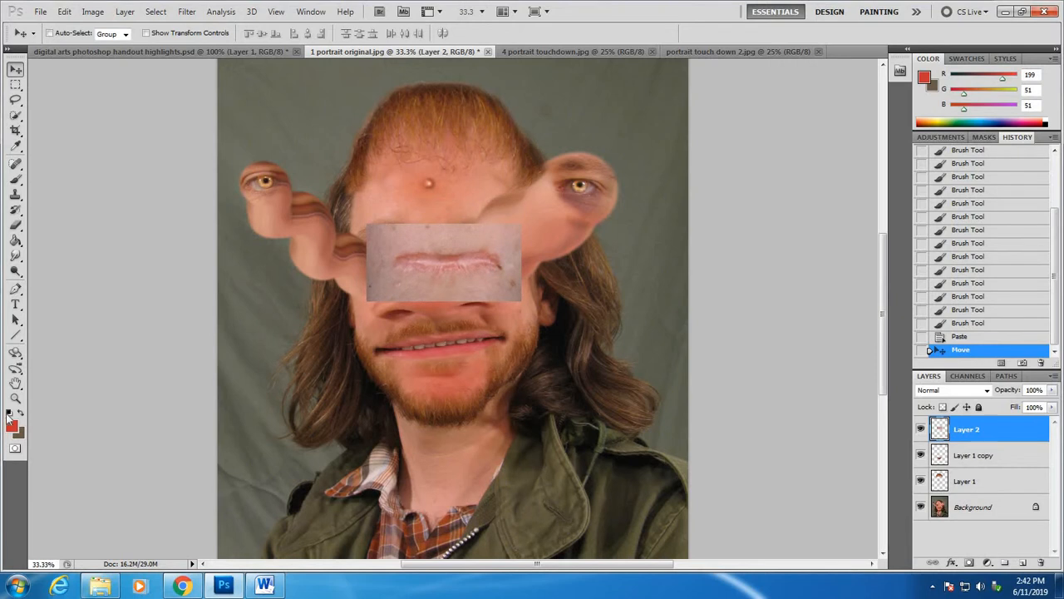
# Erase the surrounding skin from the pasted scar on Layer 2 with the soft 125 px eraser, leaving only the scar
pyautogui.click(15, 398)
pyautogui.click(424, 270)
pyautogui.moveTo(424, 271); pyautogui.dragTo(424, 271)
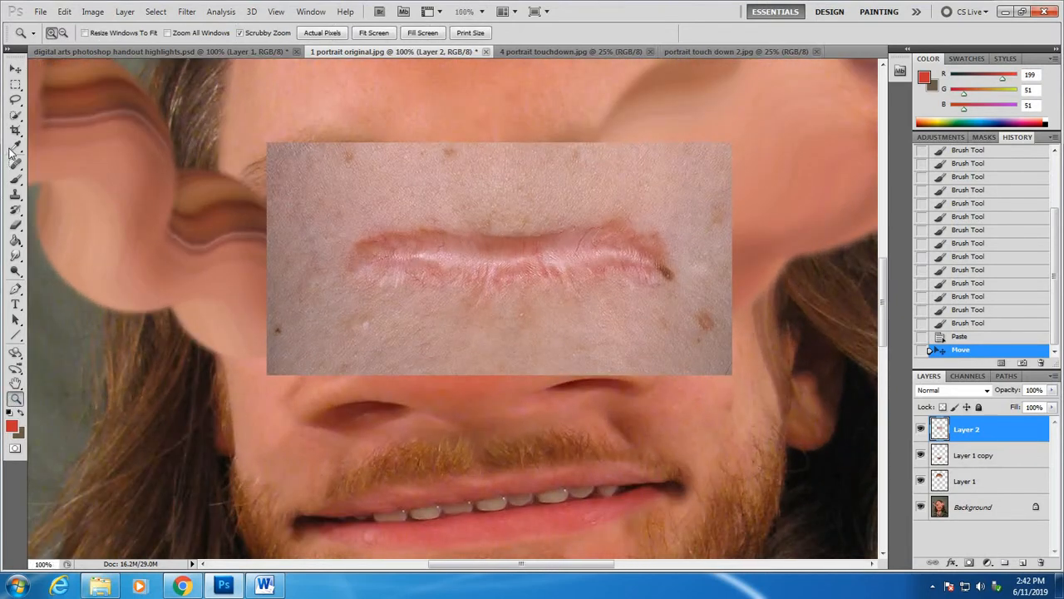
pyautogui.click(15, 226)
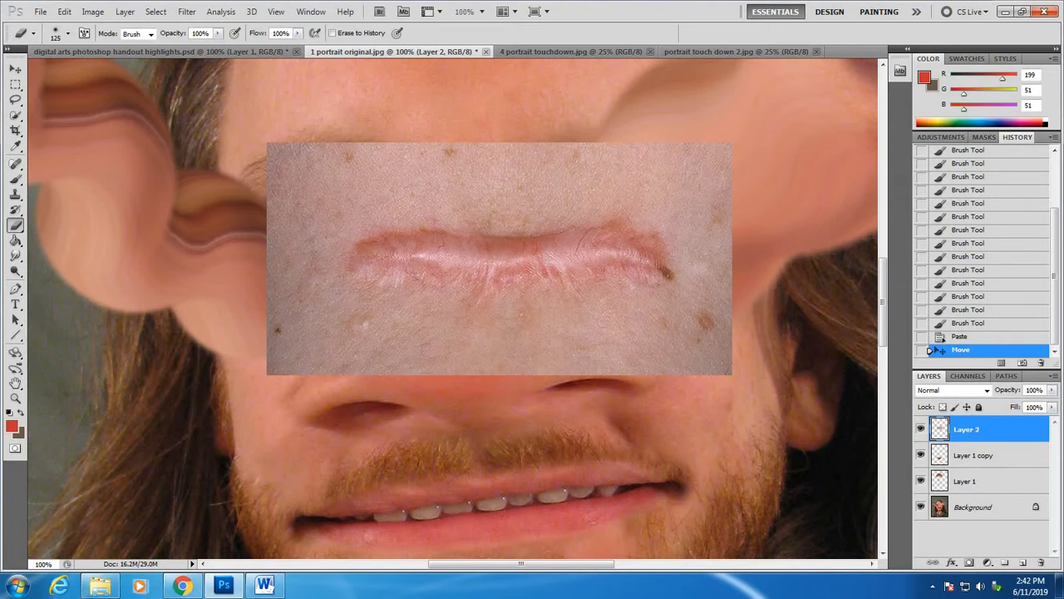
pyautogui.moveTo(722, 364)
pyautogui.mouseDown()
pyautogui.moveTo(690, 333)
pyautogui.moveTo(358, 332)
pyautogui.moveTo(291, 349)
pyautogui.moveTo(287, 192)
pyautogui.moveTo(466, 158)
pyautogui.moveTo(632, 158)
pyautogui.moveTo(715, 249)
pyautogui.moveTo(711, 299)
pyautogui.moveTo(665, 216)
pyautogui.moveTo(624, 191)
pyautogui.moveTo(532, 183)
pyautogui.moveTo(358, 204)
pyautogui.moveTo(287, 253)
pyautogui.moveTo(362, 166)
pyautogui.moveTo(511, 158)
pyautogui.mouseUp()
pyautogui.moveTo(307, 250)
pyautogui.mouseDown()
pyautogui.moveTo(321, 291)
pyautogui.moveTo(345, 287)
pyautogui.mouseUp()
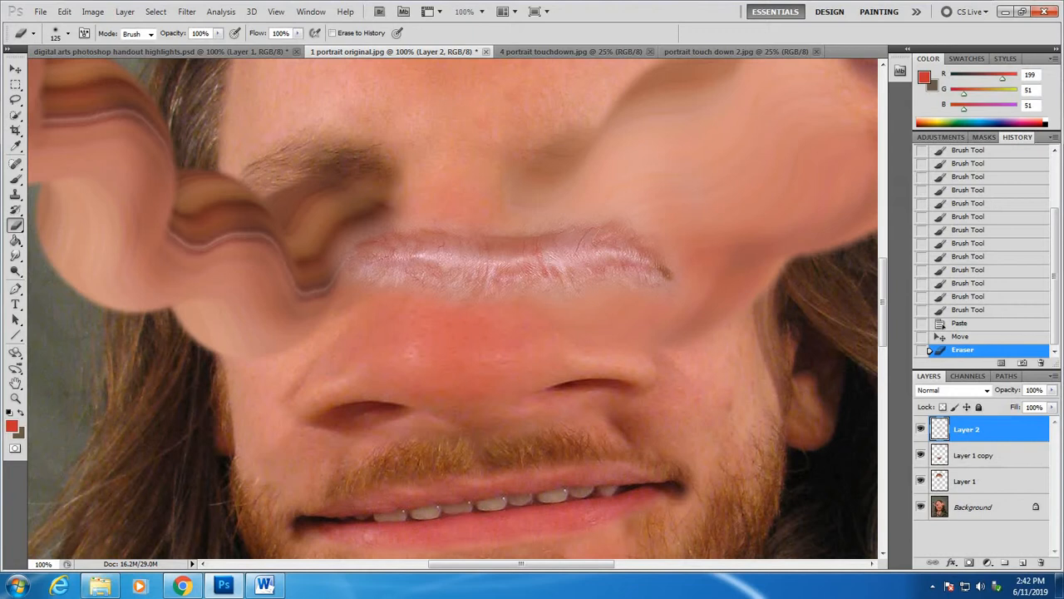
# Move the scar on Layer 2 up onto the forehead, between the pimple and the brows
pyautogui.click(15, 68)
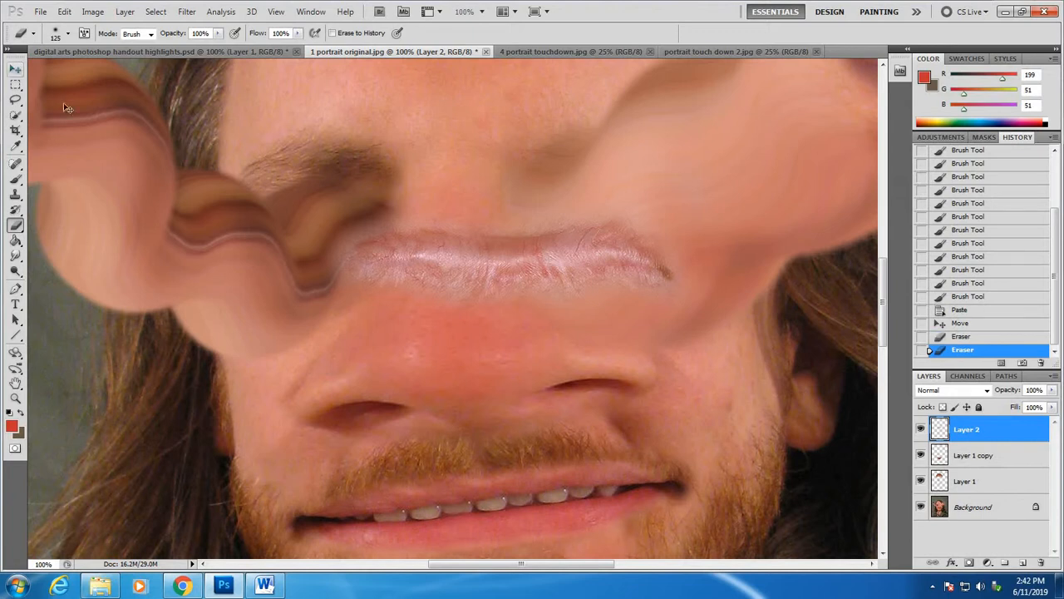
pyautogui.moveTo(502, 263); pyautogui.dragTo(461, 46)
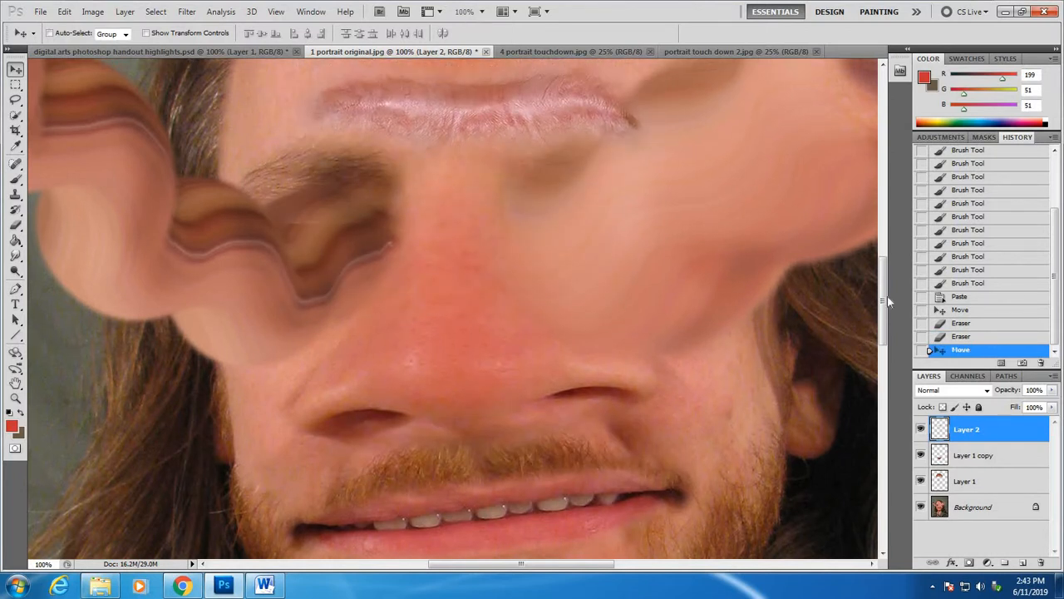
pyautogui.scroll(5, 885, 268)
pyautogui.moveTo(532, 297); pyautogui.dragTo(480, 293)
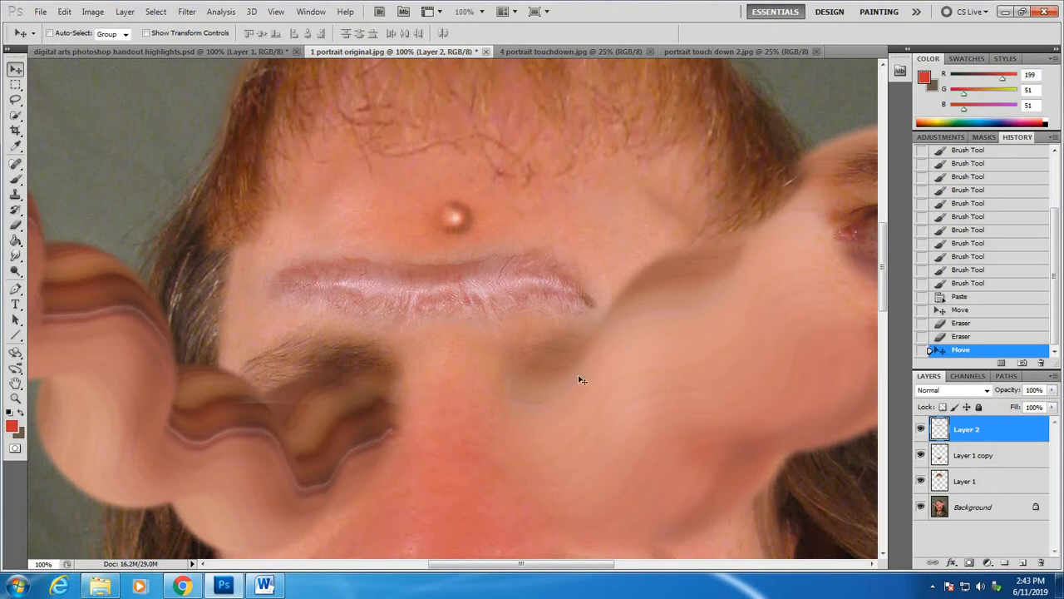
# Apply Color Balance to the scar's midtones, shifting red to +58 and yellow to -20, to match the surrounding skin
pyautogui.click(93, 11)
pyautogui.moveTo(107, 46)
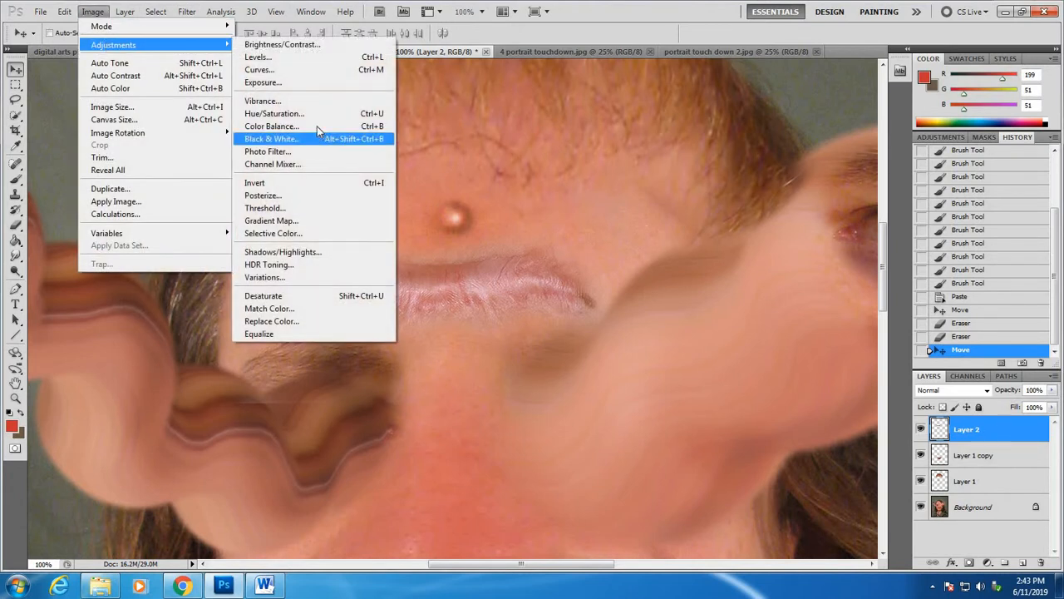
pyautogui.click(317, 126)
pyautogui.moveTo(731, 149); pyautogui.dragTo(719, 180)
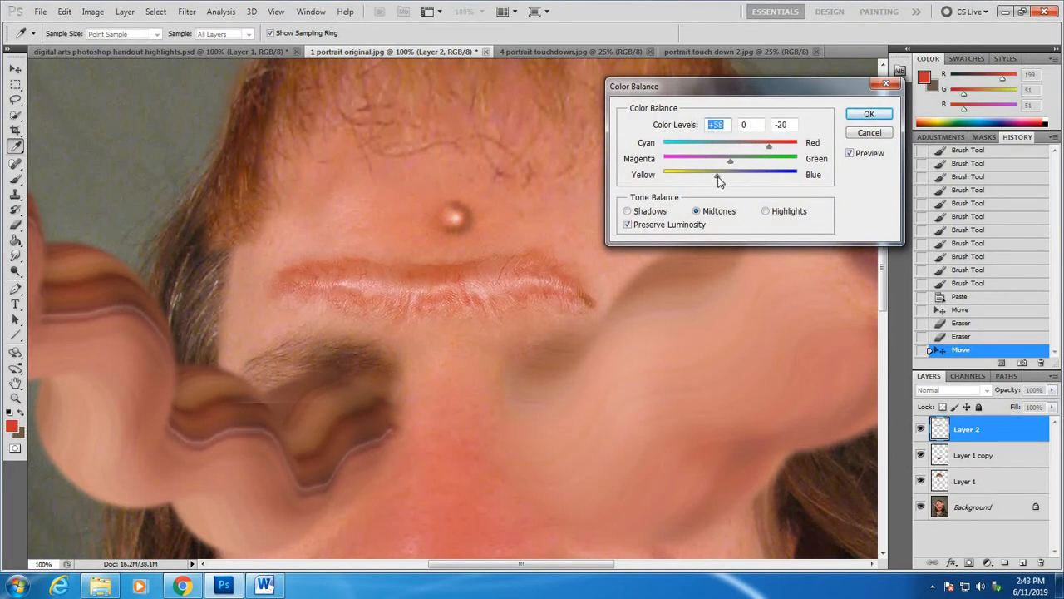
pyautogui.click(869, 114)
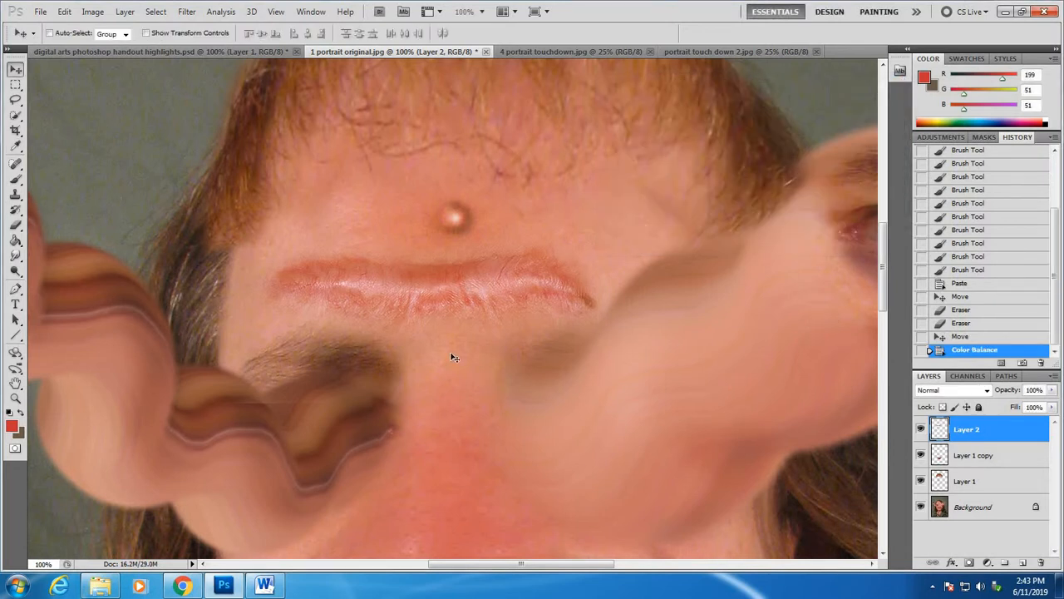
# Check how the recolored forehead scar looks in the whole portrait
pyautogui.click(15, 398)
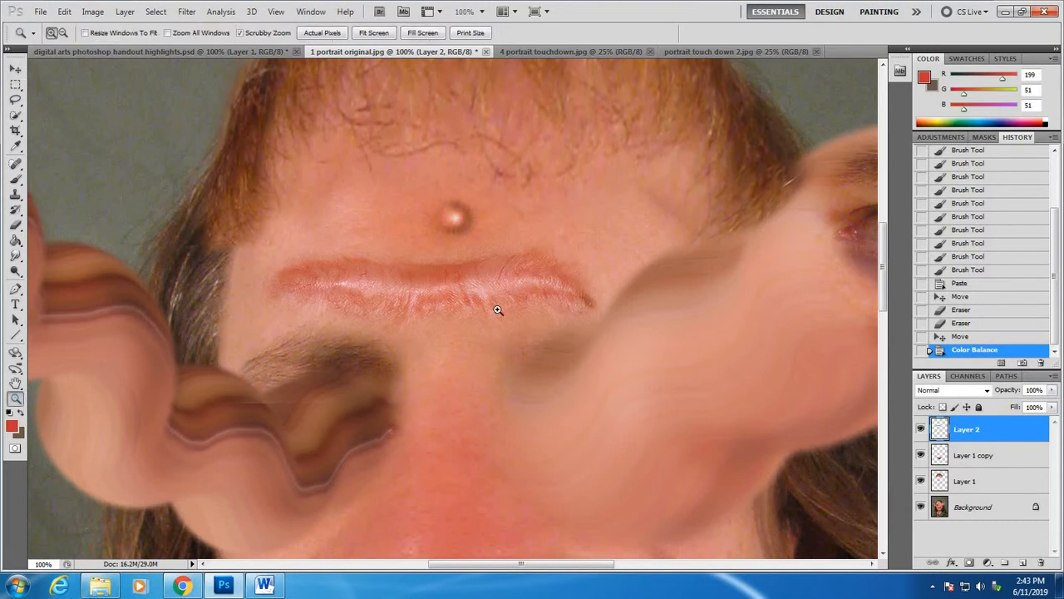
pyautogui.keyDown('alt'); pyautogui.click(498, 307); pyautogui.keyUp('alt')
pyautogui.keyDown('alt'); pyautogui.click(500, 304); pyautogui.keyUp('alt')
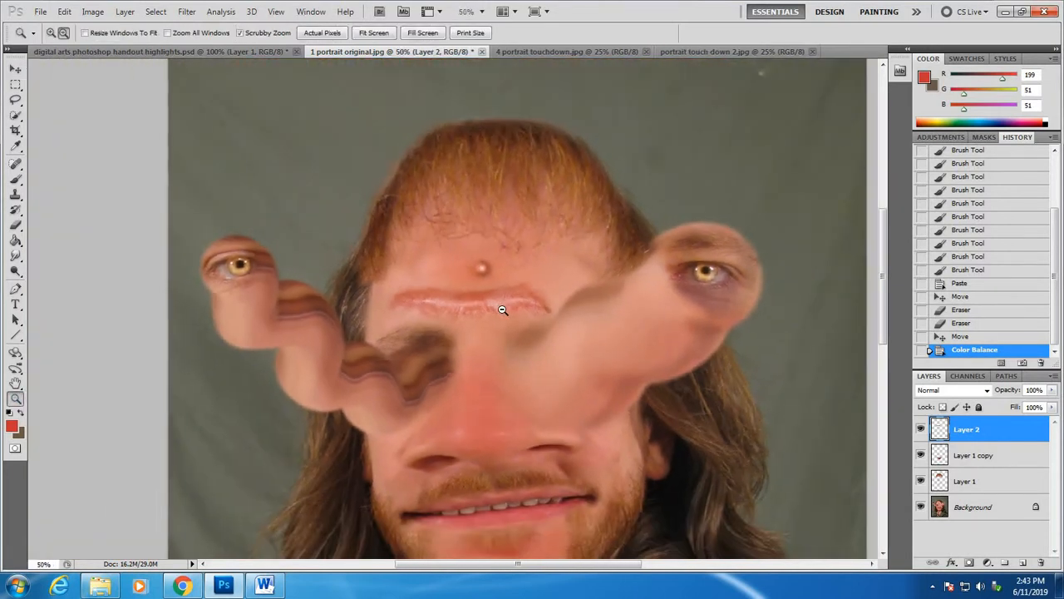
pyautogui.keyDown('alt'); pyautogui.click(503, 305); pyautogui.keyUp('alt')
pyautogui.keyDown('alt'); pyautogui.click(551, 385); pyautogui.keyUp('alt')
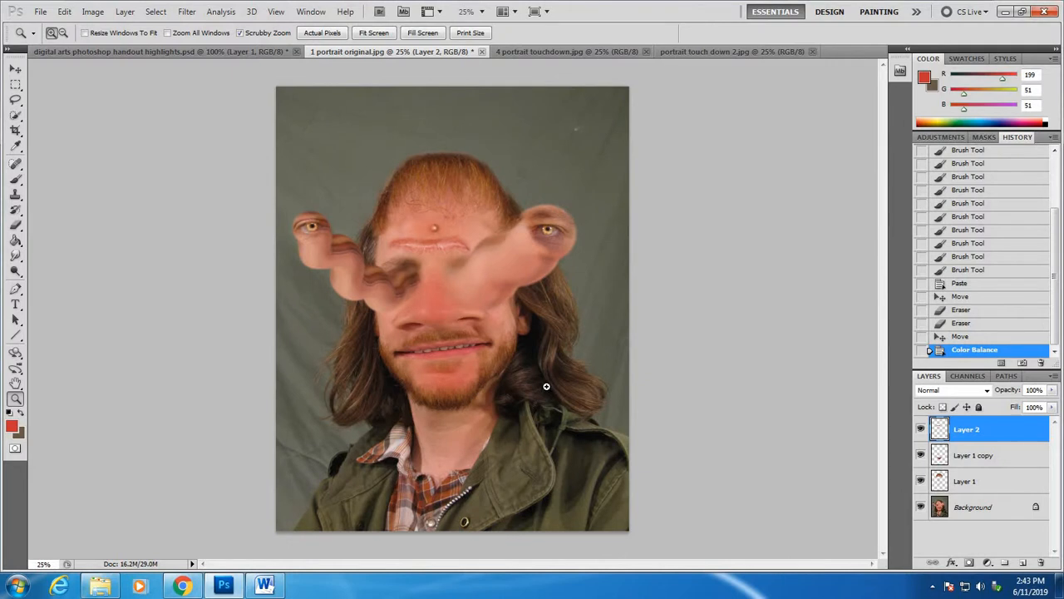